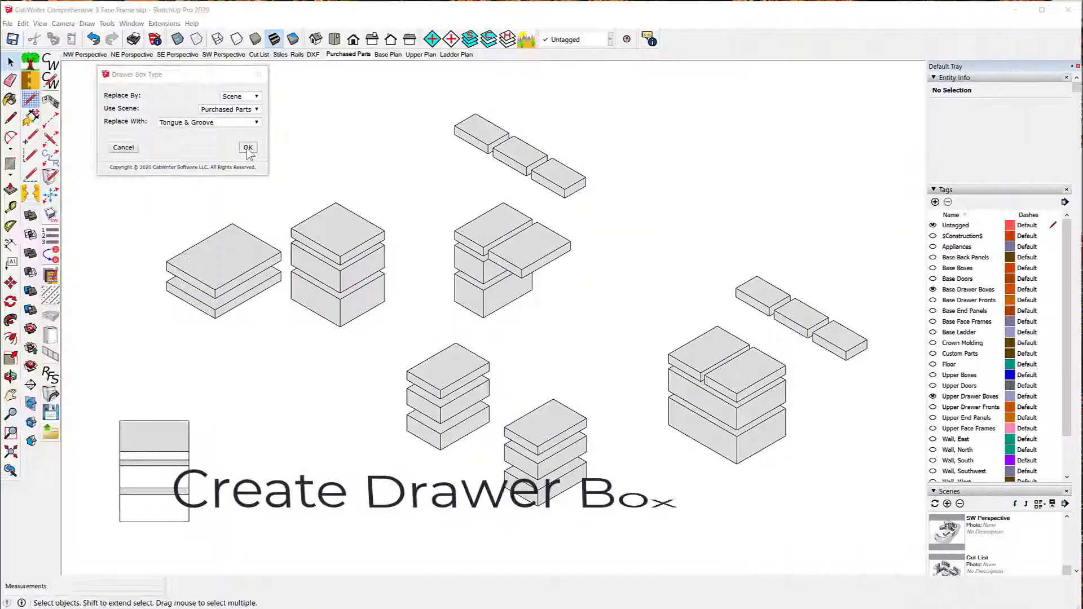
Replace the drawer boxes in the Purchased Parts scene with Tongue & Groove drawer box parts, using the listed dimensions and materials.
{"action": "left_click", "coordinate": [249, 146]}
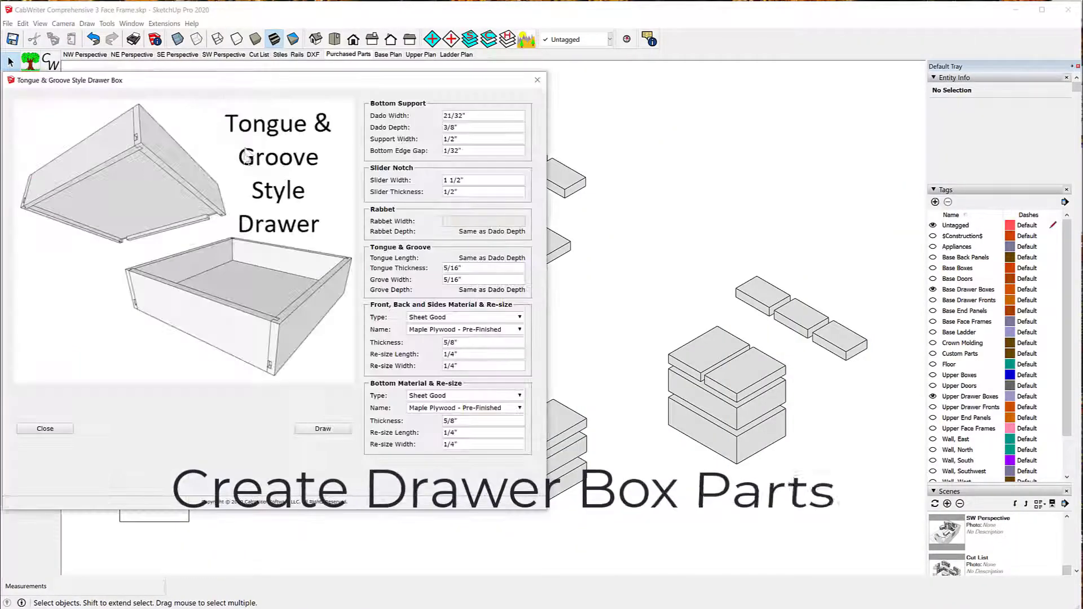
{"action": "left_click", "coordinate": [322, 429]}
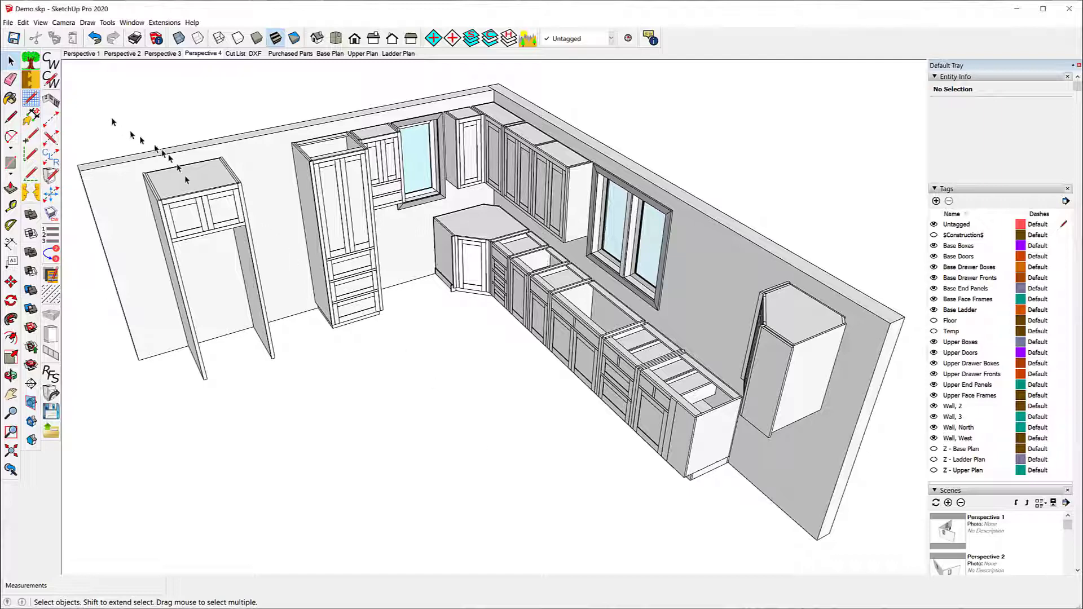
Set Extend Sides to 2" for the upper cabinet carcass in the CabWriter settings and update them.
{"action": "left_click", "coordinate": [58, 82]}
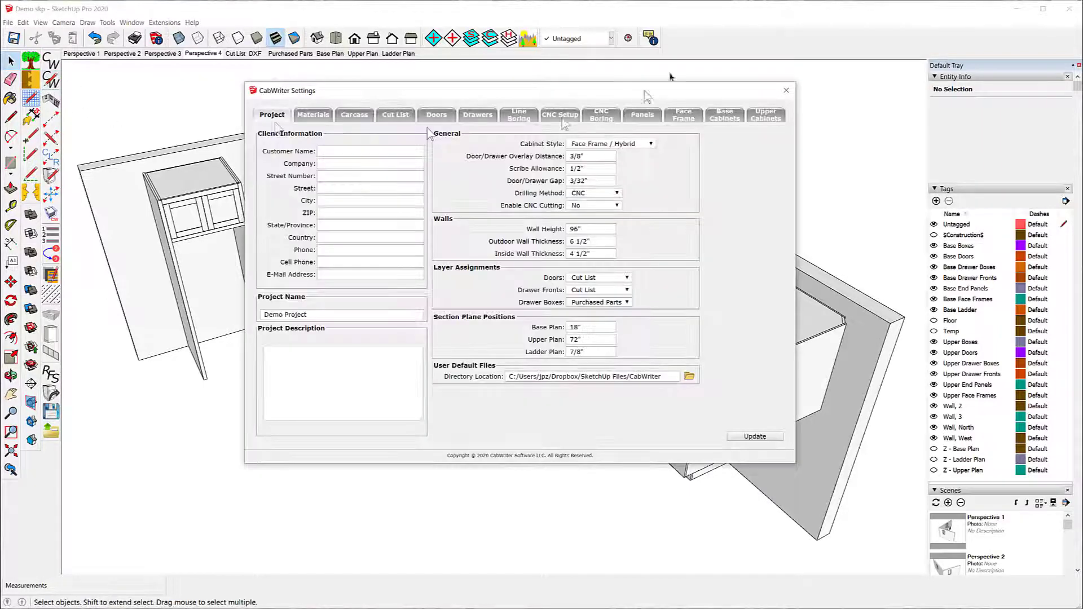
{"action": "left_click", "coordinate": [768, 115]}
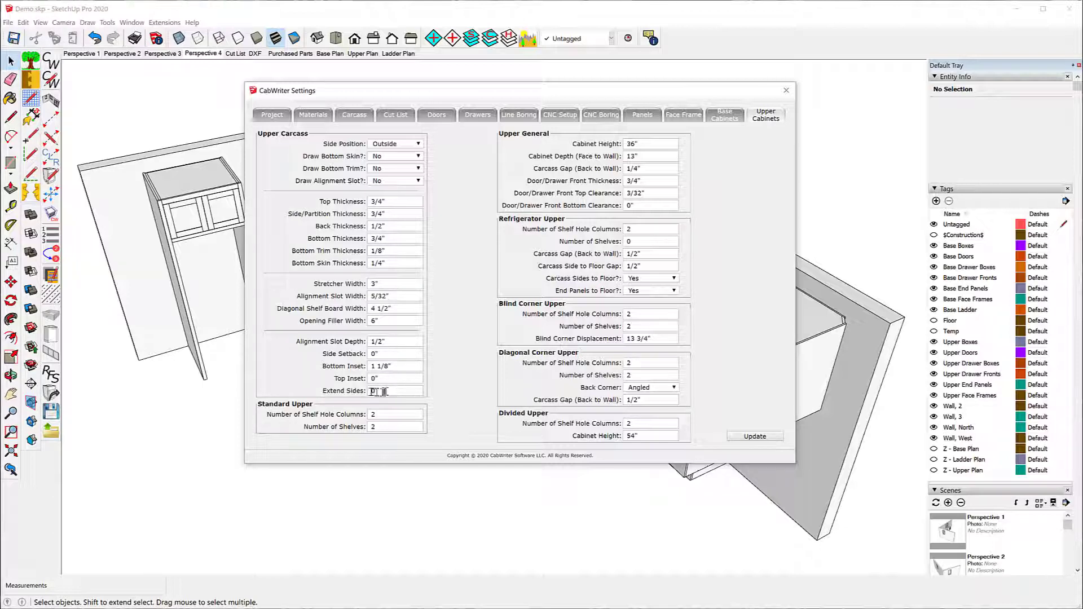
{"action": "left_click_drag", "start_coordinate": [375, 390], "coordinate": [368, 390]}
{"action": "left_click", "coordinate": [753, 436]}
{"action": "left_click", "coordinate": [786, 90]}
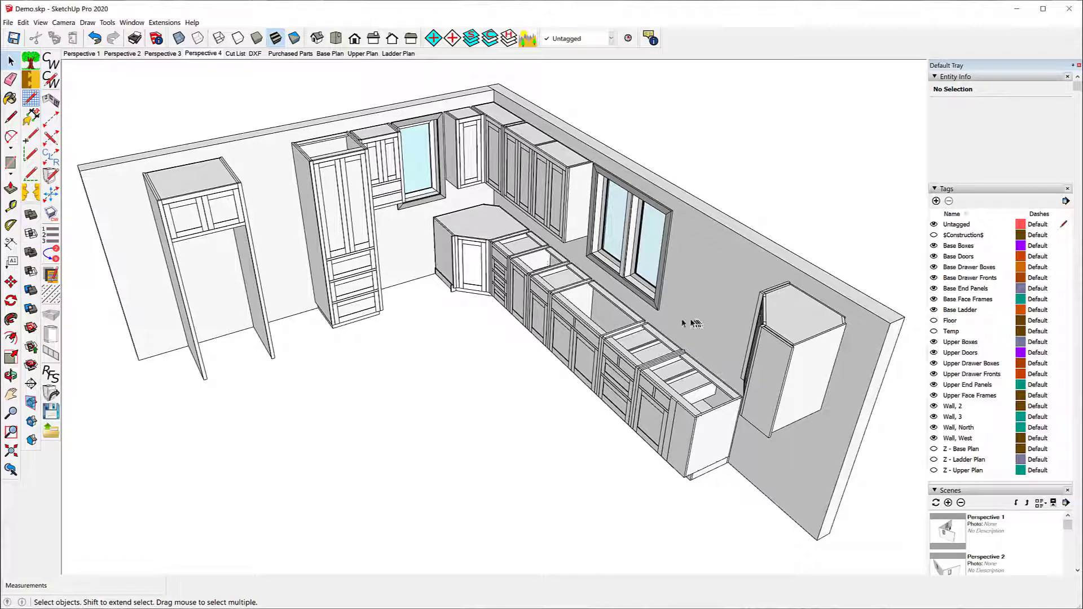
Redraw the four wall cabinets around the corner between the two windows with the current settings instead of their stored defaults.
{"action": "left_click", "coordinate": [566, 159]}
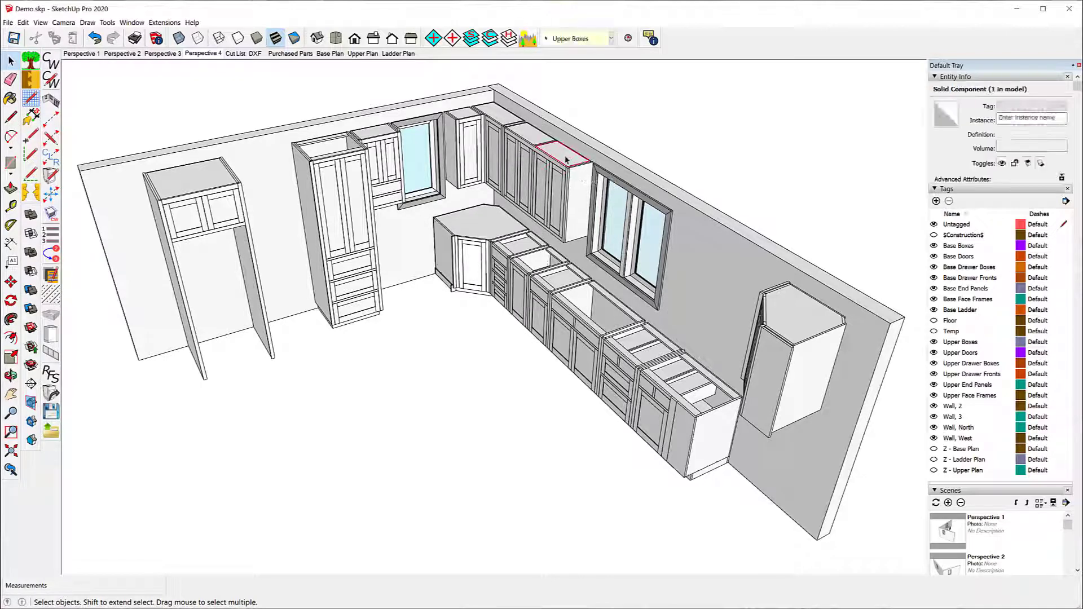
{"action": "left_click", "coordinate": [533, 139], "text": "shift"}
{"action": "left_click", "coordinate": [504, 118], "text": "shift"}
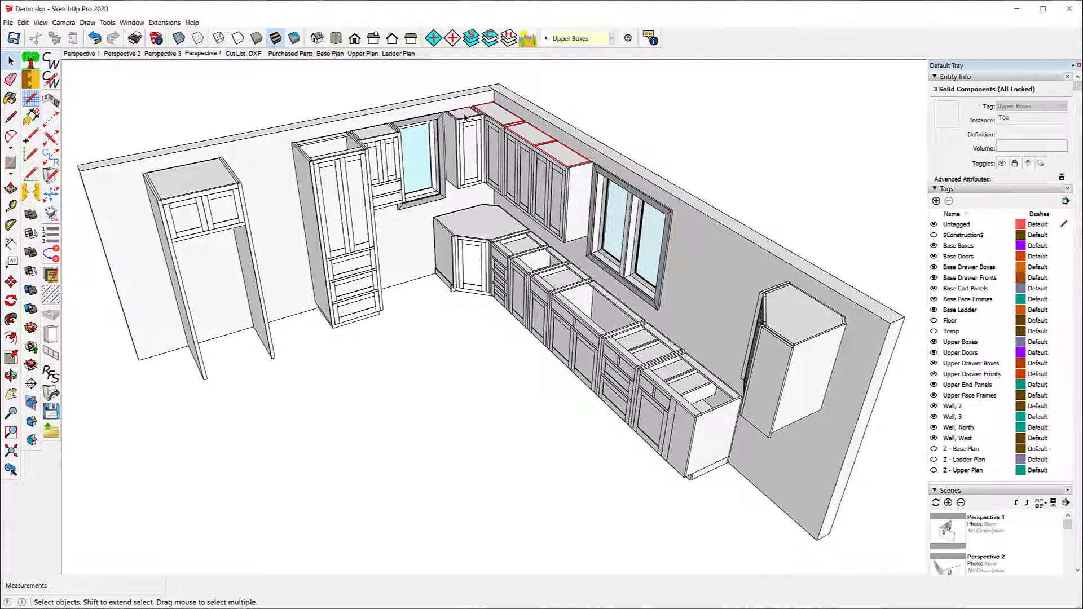
{"action": "right_click", "coordinate": [501, 118]}
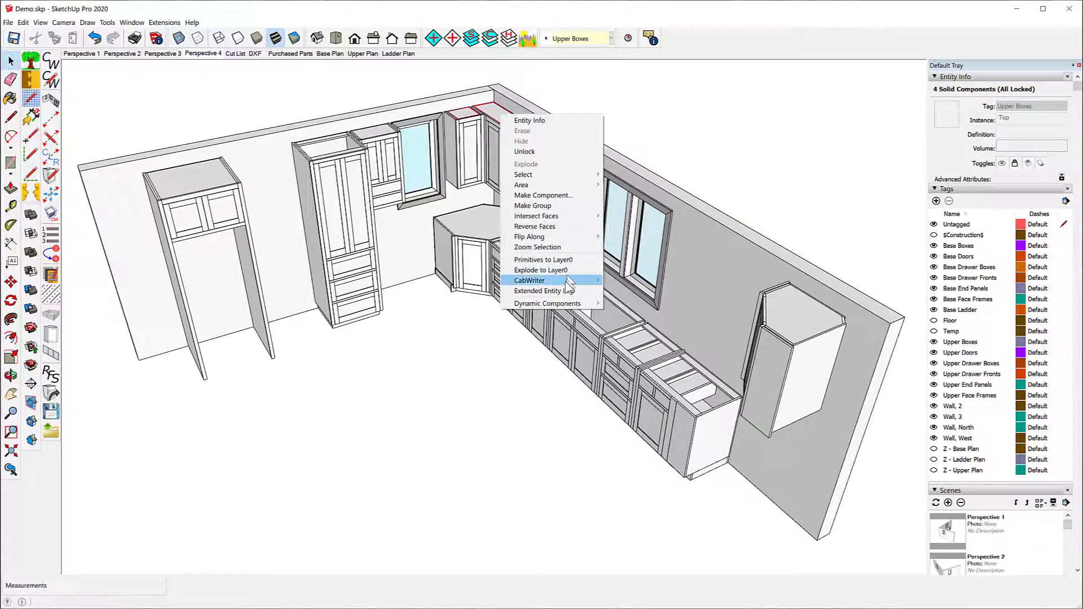
{"action": "mouse_move", "coordinate": [565, 282]}
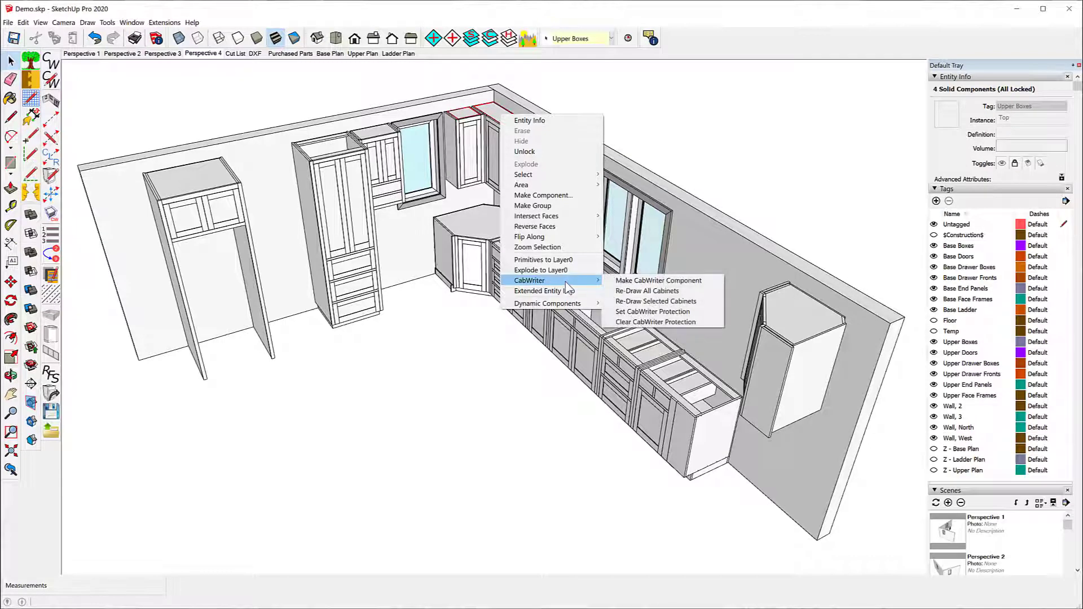
{"action": "left_click", "coordinate": [675, 303]}
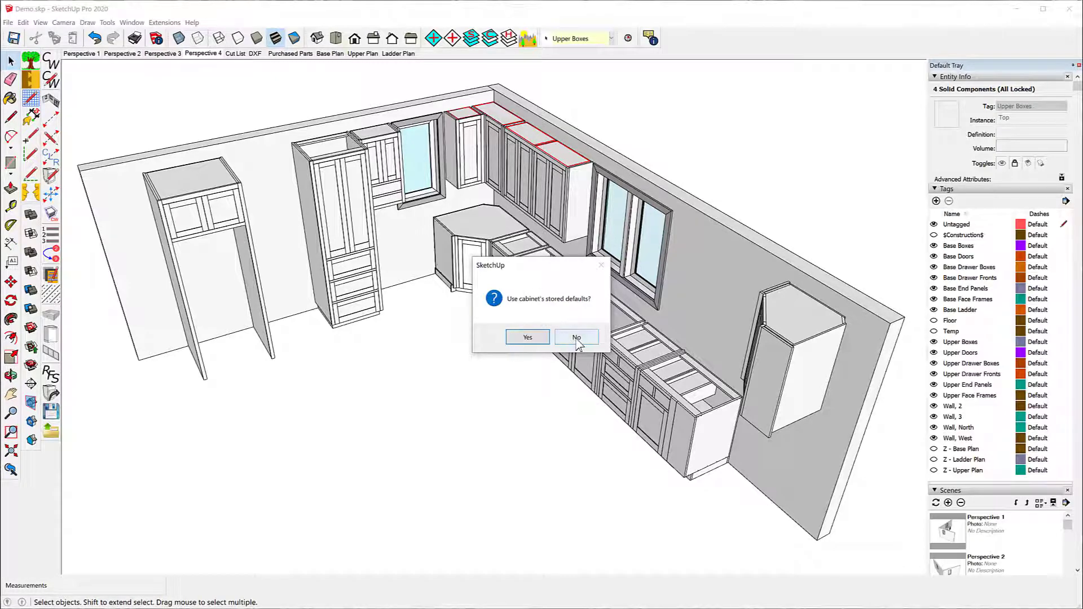
{"action": "left_click", "coordinate": [576, 339]}
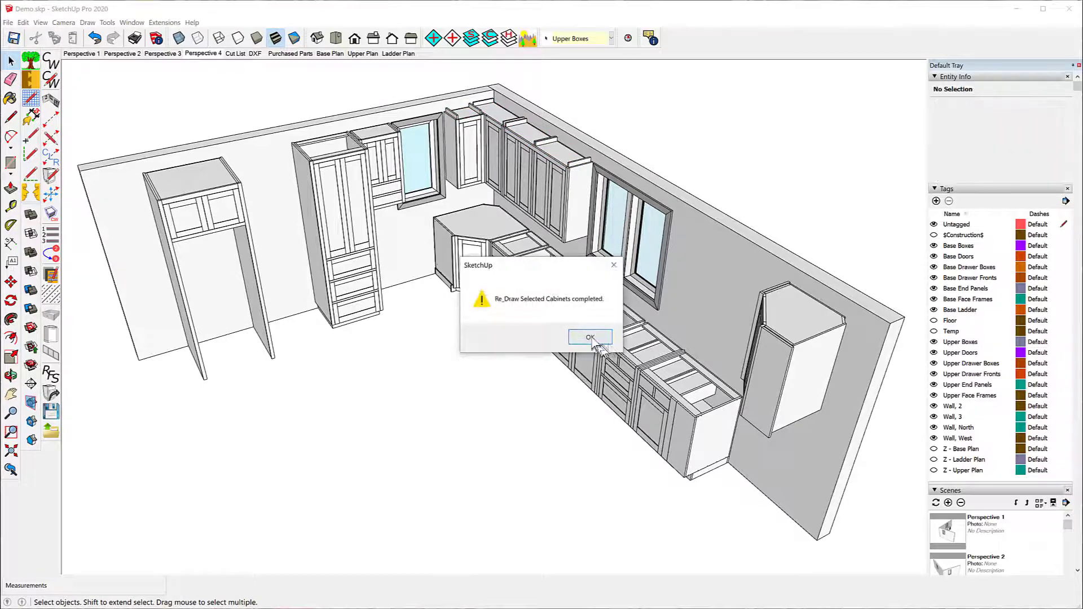
{"action": "left_click", "coordinate": [589, 337]}
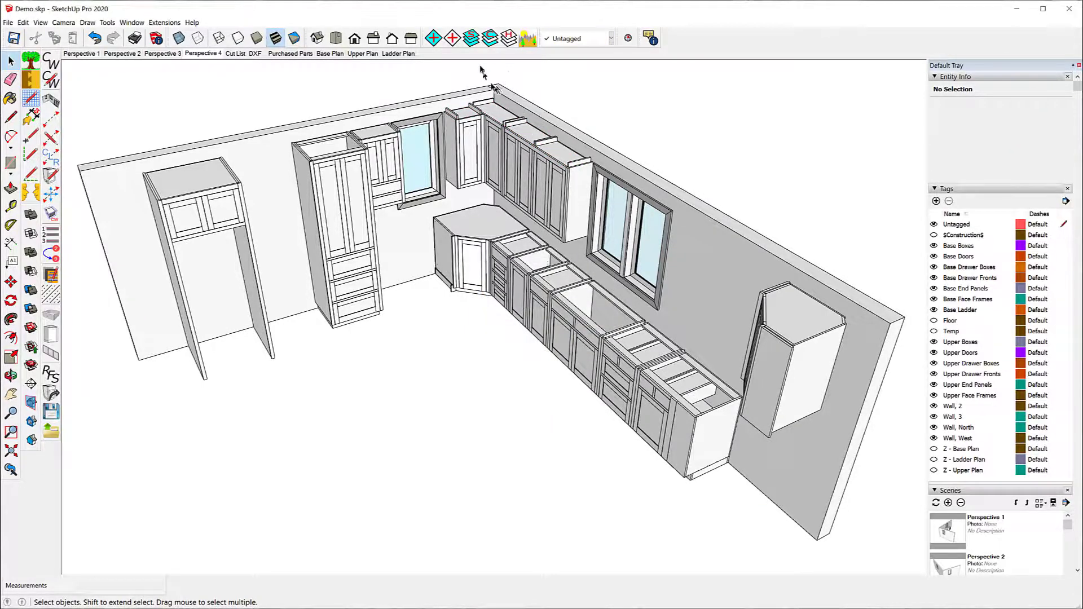
Examine the extended sides above the tops of the redrawn upper cabinets.
{"action": "scroll", "coordinate": [502, 83], "scroll_direction": "up", "scroll_amount": 3}
{"action": "scroll", "coordinate": [502, 83], "scroll_direction": "up", "scroll_amount": 6}
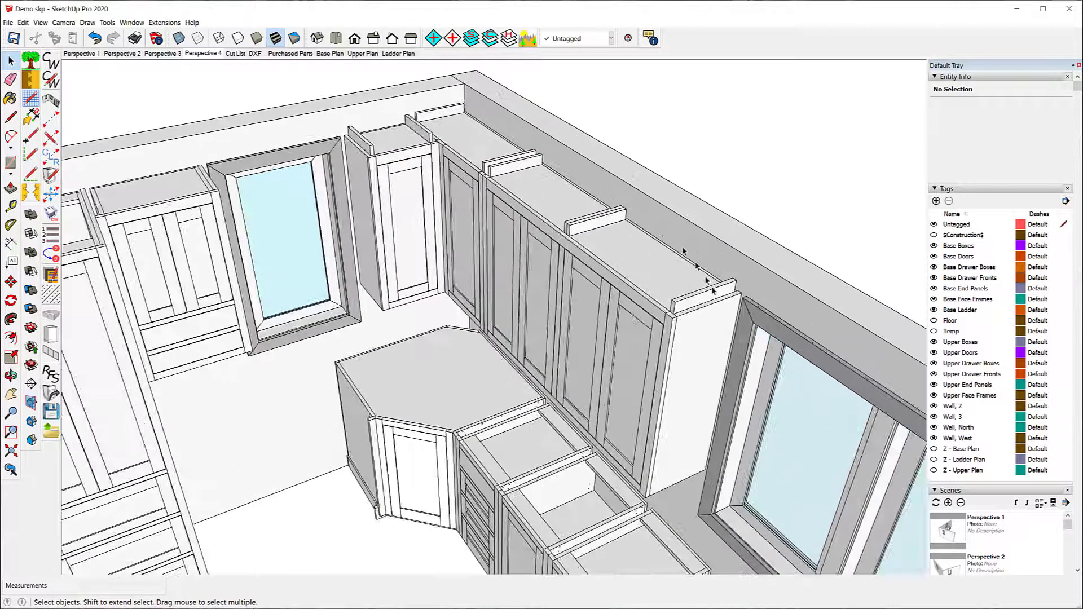
{"action": "scroll", "coordinate": [709, 345], "scroll_direction": "up", "scroll_amount": 2}
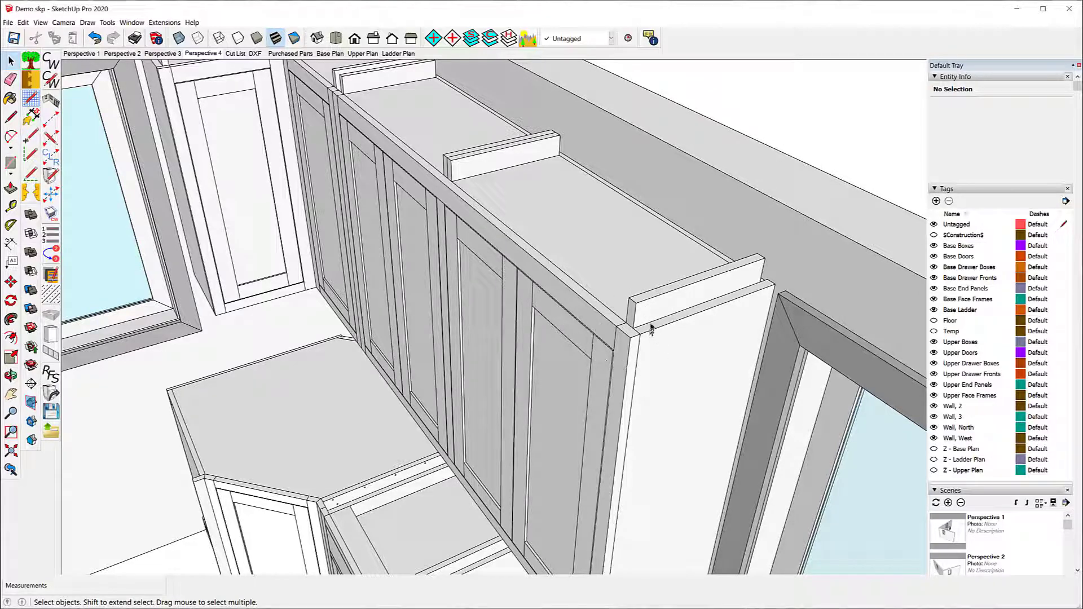
{"action": "scroll", "coordinate": [433, 363], "scroll_direction": "down", "scroll_amount": 3}
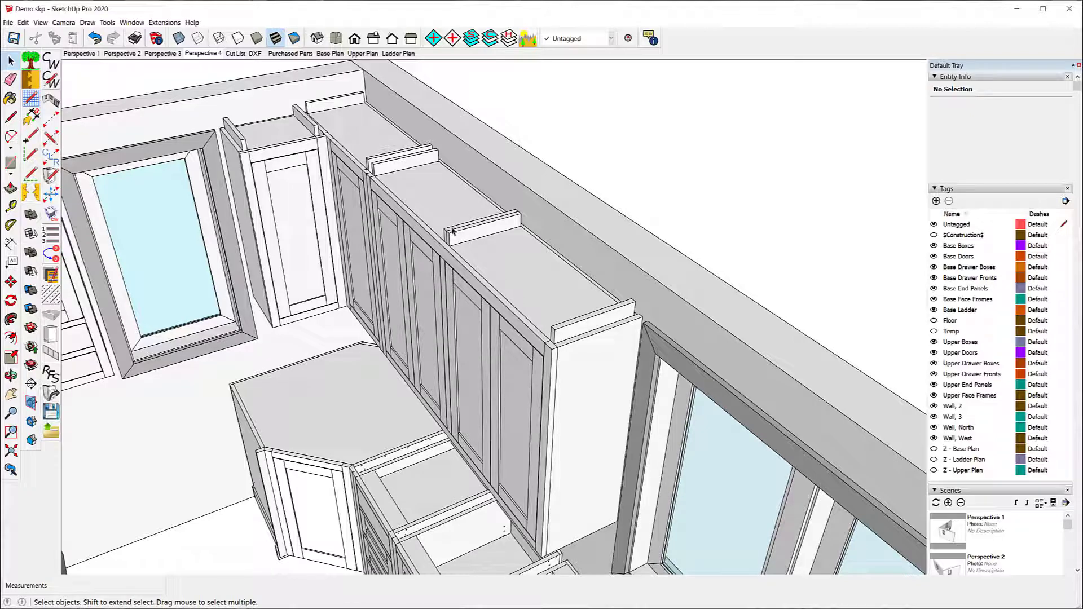
{"action": "scroll", "coordinate": [452, 230], "scroll_direction": "down", "scroll_amount": 8}
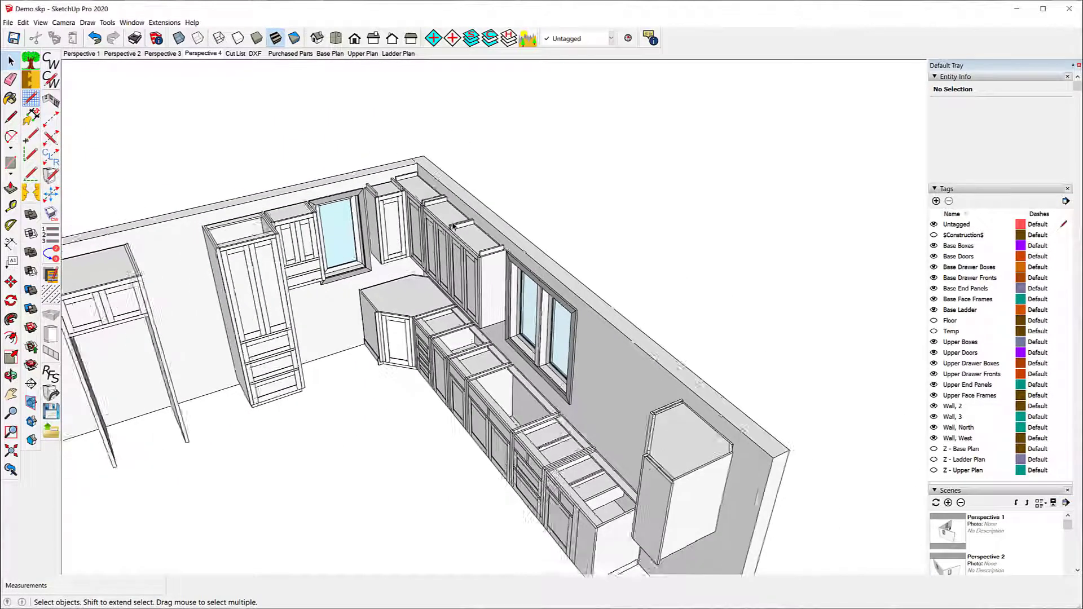
{"action": "scroll", "coordinate": [453, 226], "scroll_direction": "down", "scroll_amount": 2}
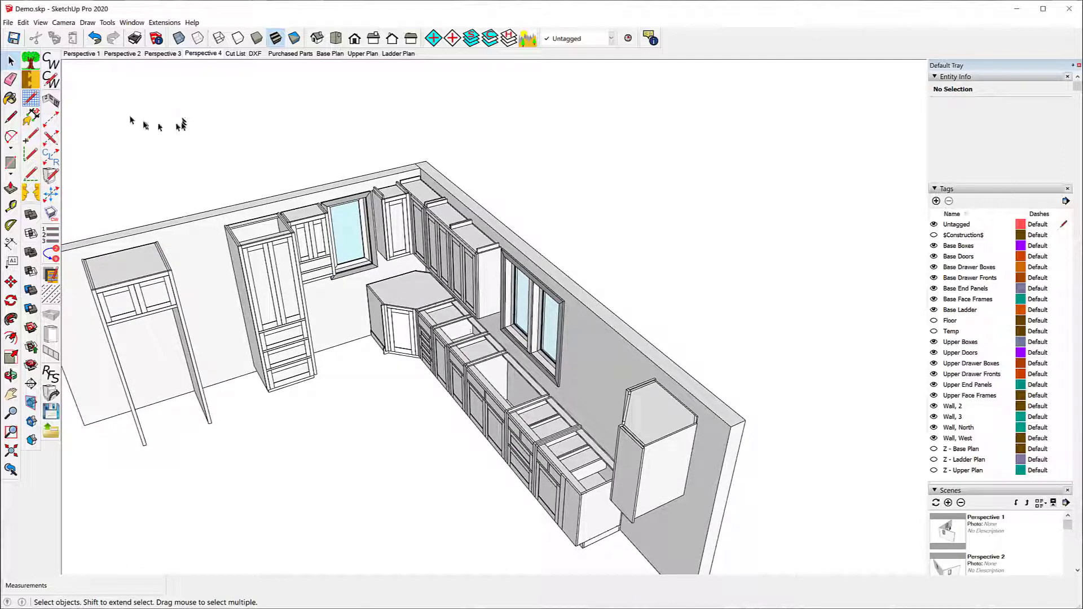
Set Extend Sides to 0" and Top Inset to 1" for the upper carcass and update the CabWriter settings.
{"action": "left_click", "coordinate": [50, 79]}
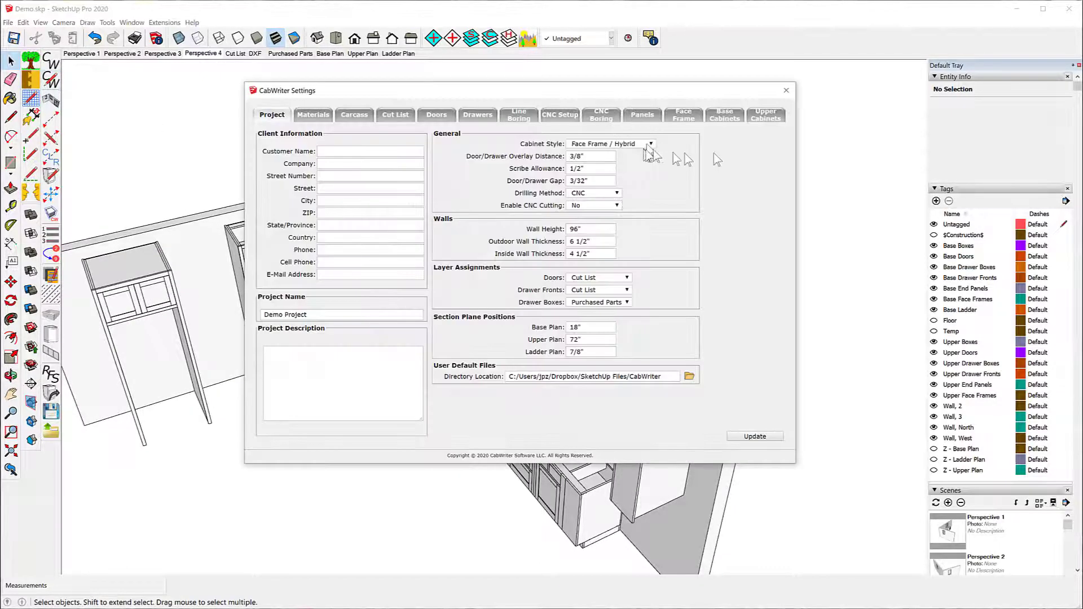
{"action": "left_click", "coordinate": [765, 116]}
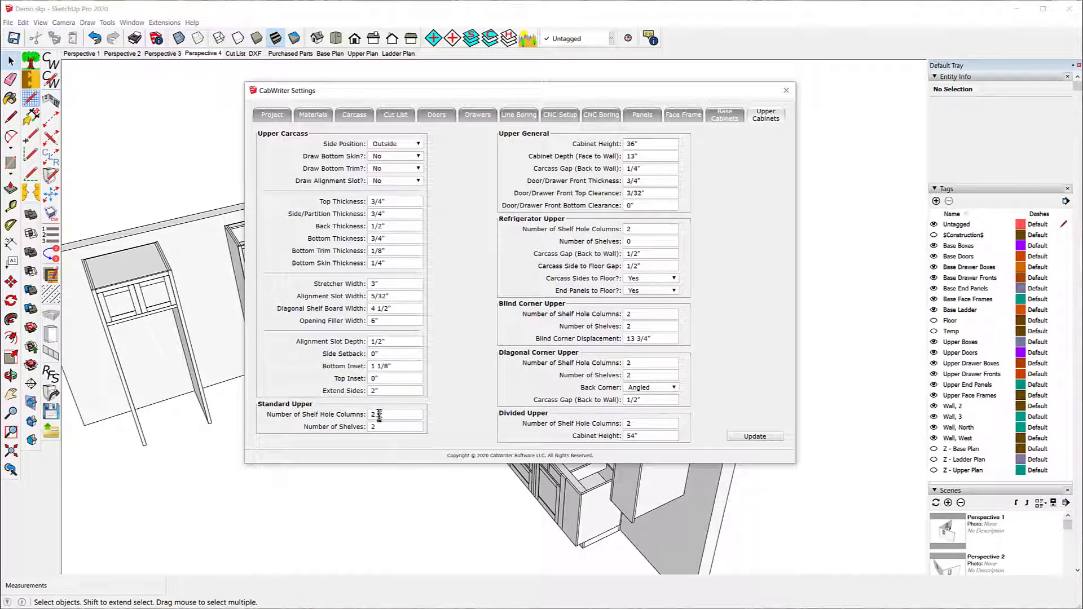
{"action": "left_click", "coordinate": [375, 389]}
{"action": "left_click_drag", "start_coordinate": [375, 390], "coordinate": [357, 388]}
{"action": "left_click", "coordinate": [374, 378]}
{"action": "left_click", "coordinate": [750, 438]}
{"action": "left_click", "coordinate": [785, 93]}
Try redrawing the refrigerator upper cabinet with the current settings instead of its stored defaults, and undo the redraw.
{"action": "scroll", "coordinate": [366, 189], "scroll_direction": "down", "scroll_amount": 3}
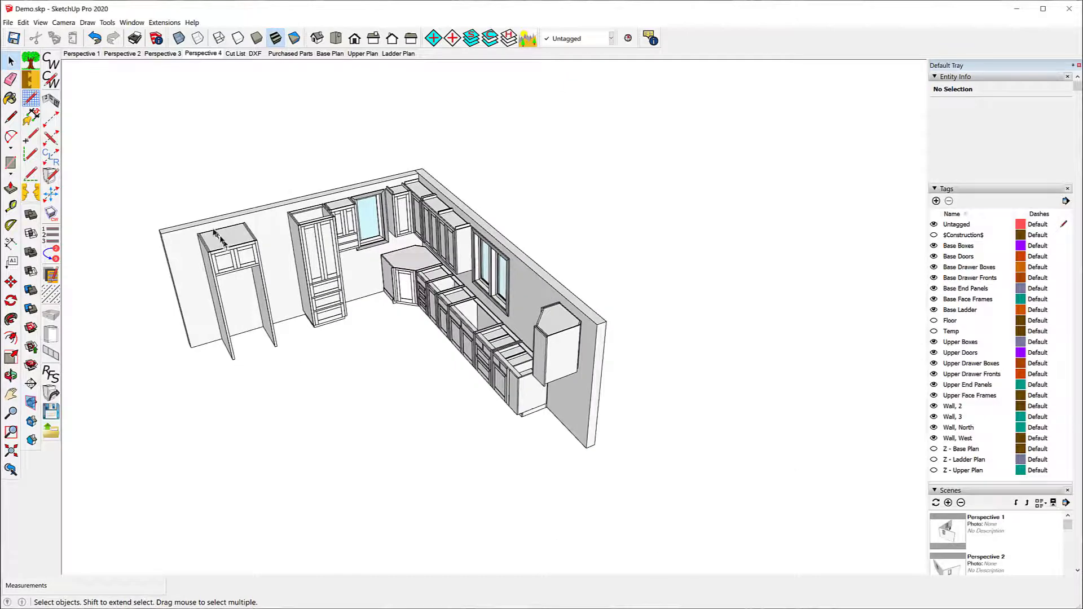
{"action": "scroll", "coordinate": [214, 233], "scroll_direction": "up", "scroll_amount": 3}
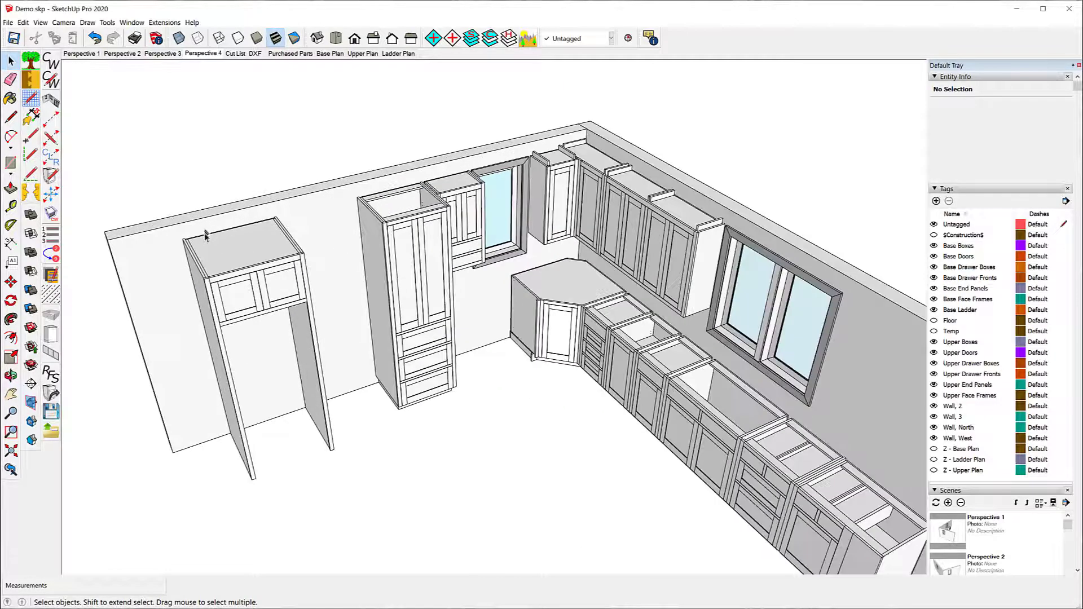
{"action": "left_click", "coordinate": [239, 259]}
{"action": "right_click", "coordinate": [240, 260]}
{"action": "mouse_move", "coordinate": [308, 500]}
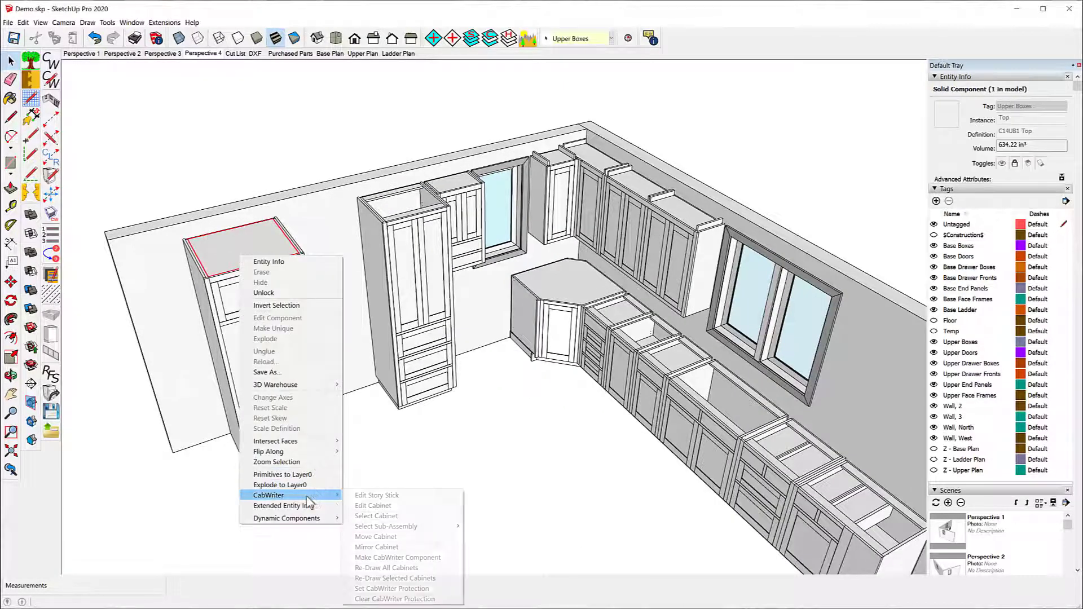
{"action": "left_click", "coordinate": [397, 578]}
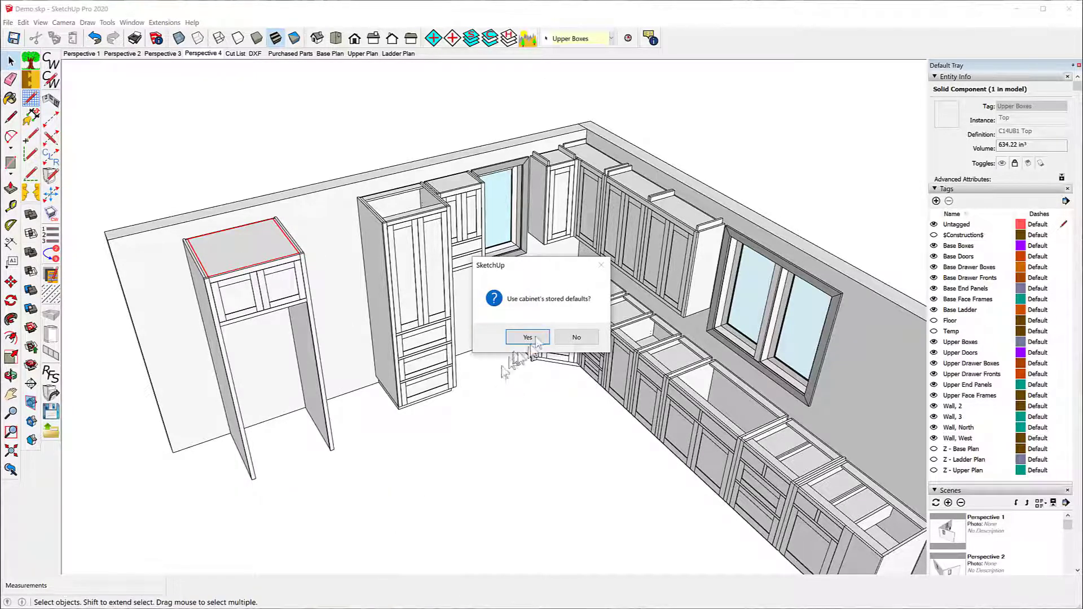
{"action": "left_click", "coordinate": [577, 338]}
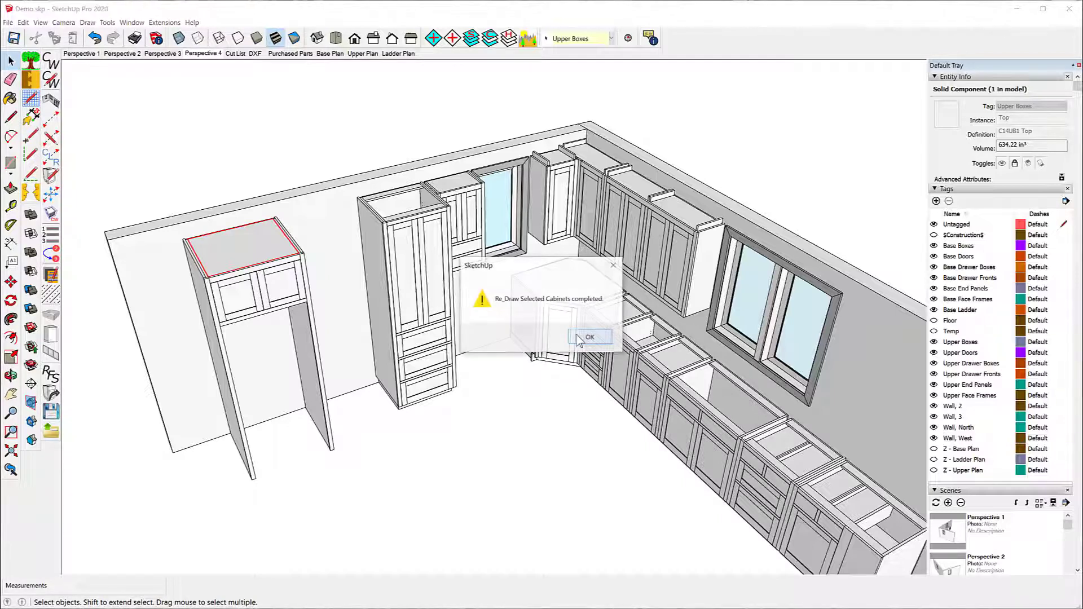
{"action": "left_click", "coordinate": [590, 337]}
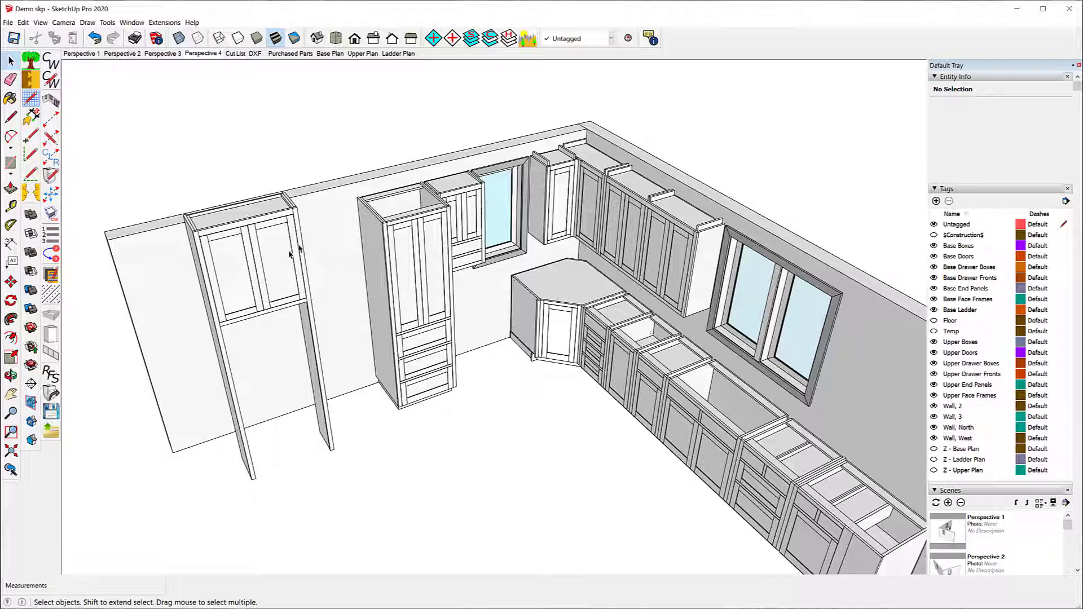
{"action": "left_click", "coordinate": [94, 39]}
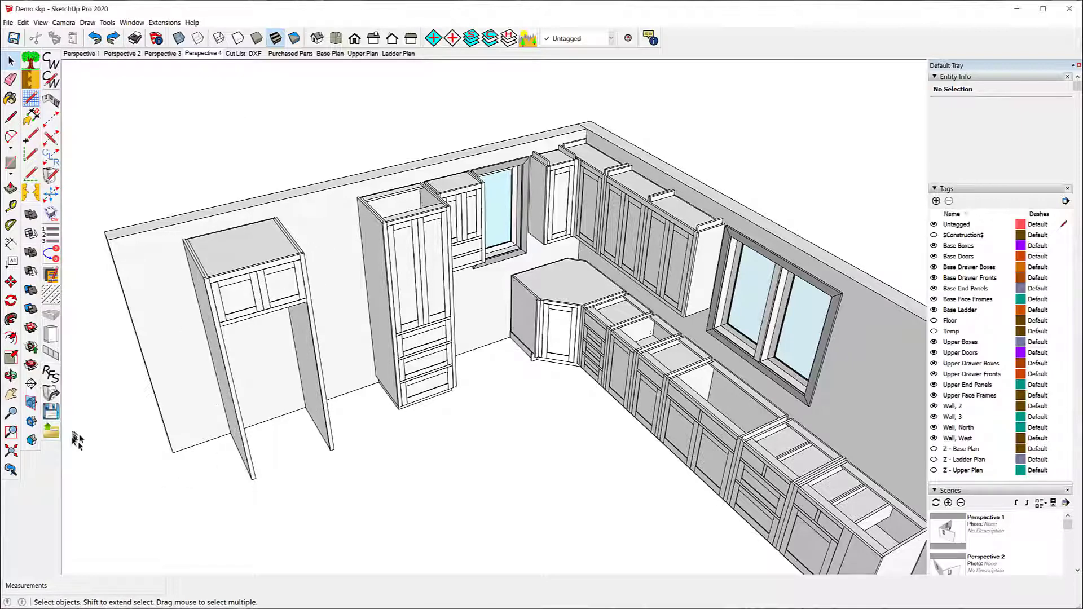
Retrieve the refrigerator cabinet's defaults into the CabWriter settings and update the upper carcass Top Inset to 1".
{"action": "left_click", "coordinate": [210, 271]}
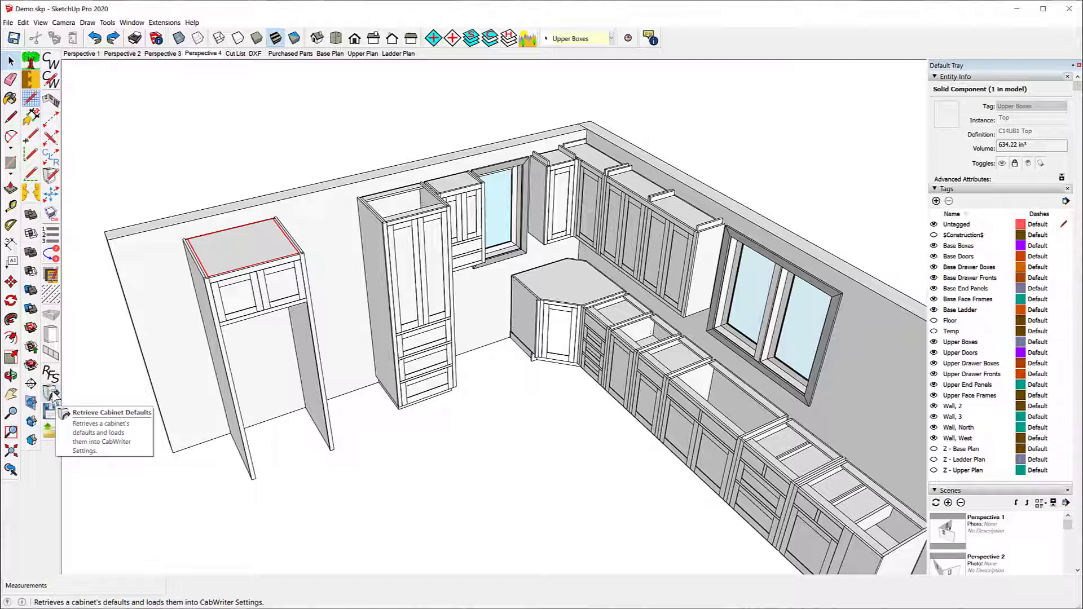
{"action": "left_click", "coordinate": [52, 394]}
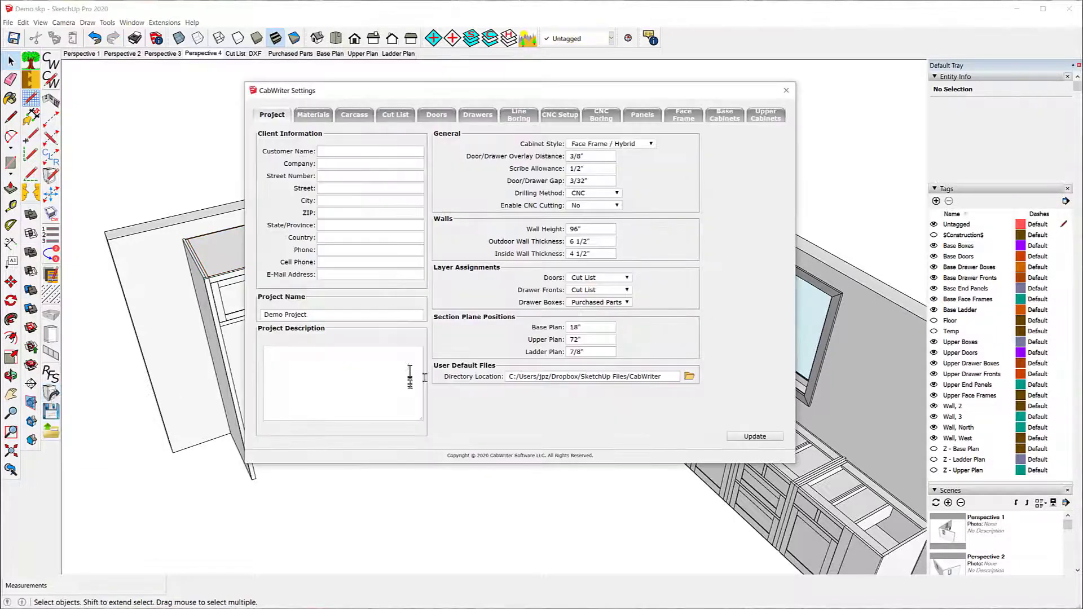
{"action": "left_click", "coordinate": [765, 115]}
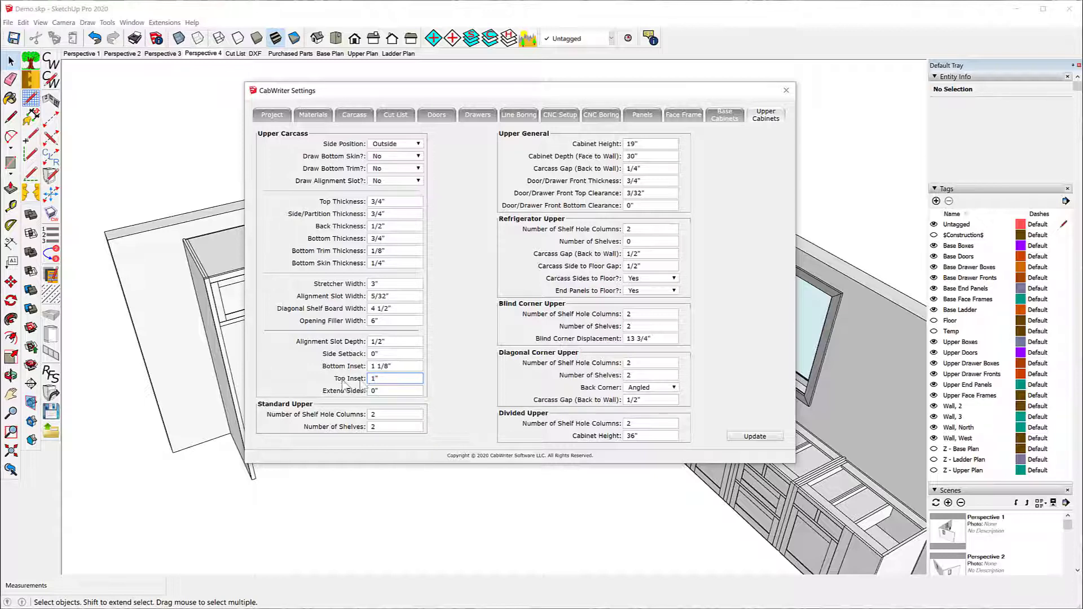
{"action": "left_click", "coordinate": [765, 436]}
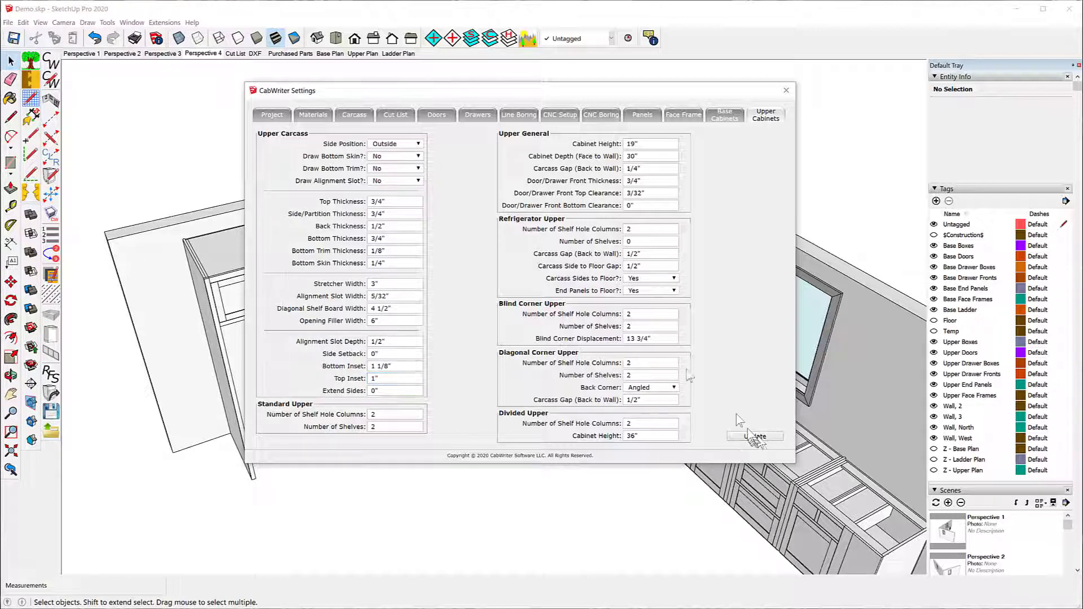
{"action": "left_click", "coordinate": [786, 90]}
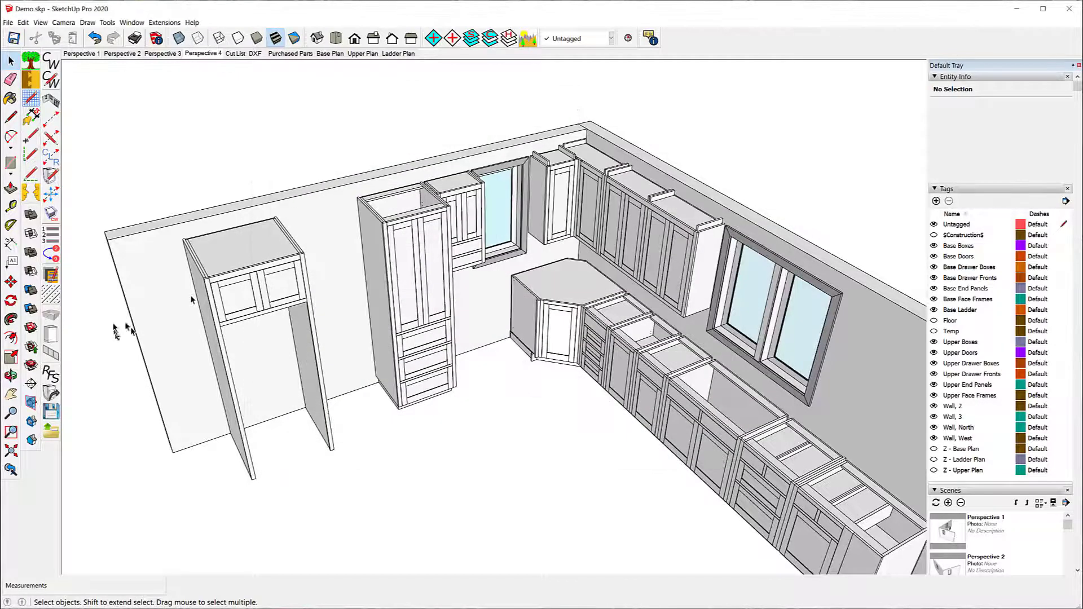
Redraw the refrigerator upper cabinet using the current CabWriter settings instead of its stored defaults.
{"action": "right_click", "coordinate": [222, 261]}
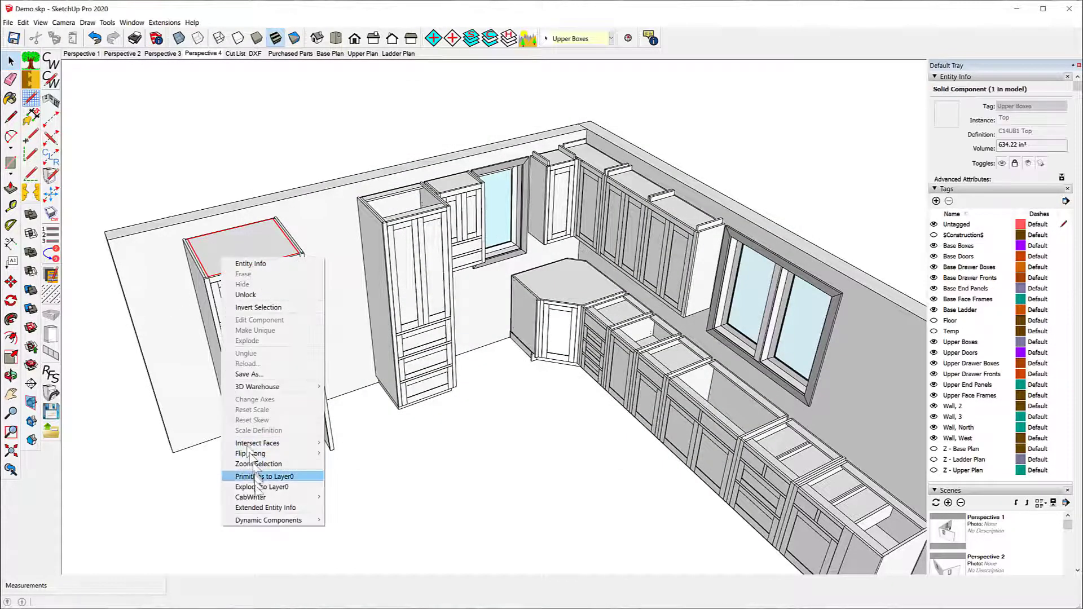
{"action": "mouse_move", "coordinate": [264, 497]}
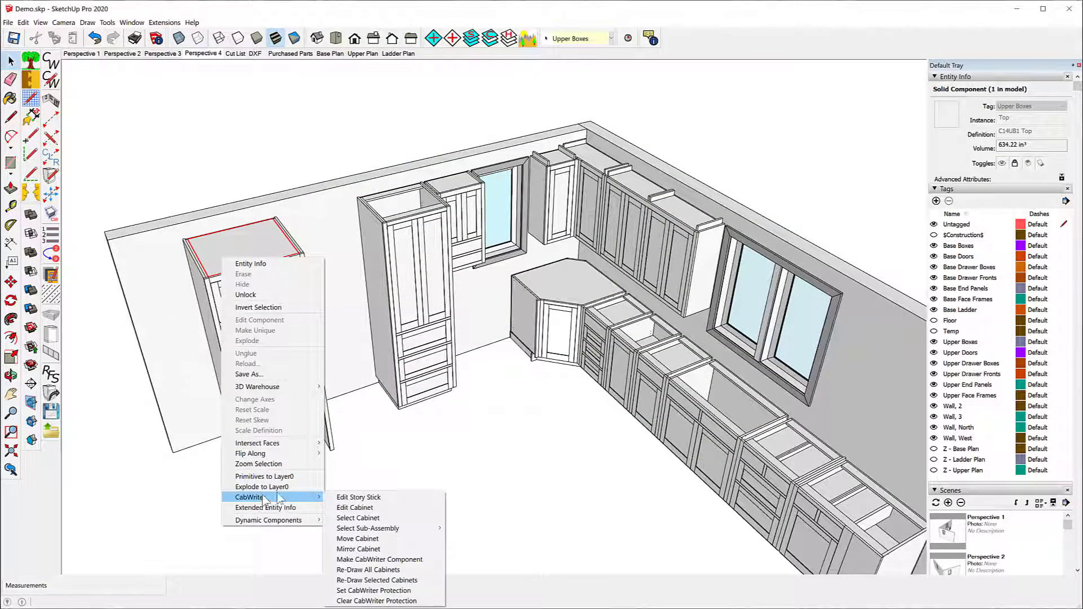
{"action": "left_click", "coordinate": [373, 581]}
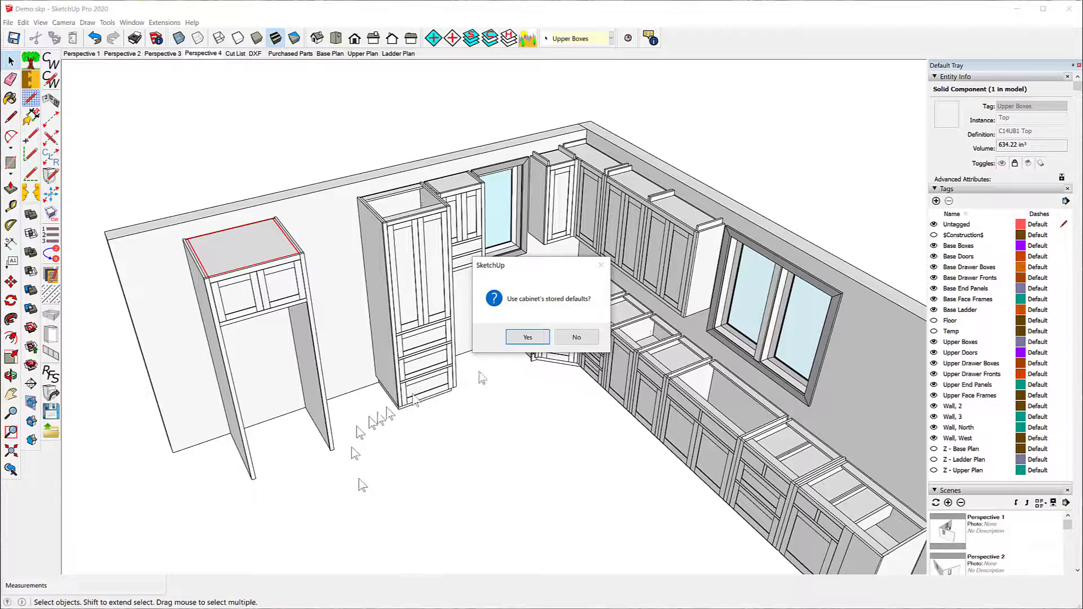
{"action": "left_click", "coordinate": [575, 337]}
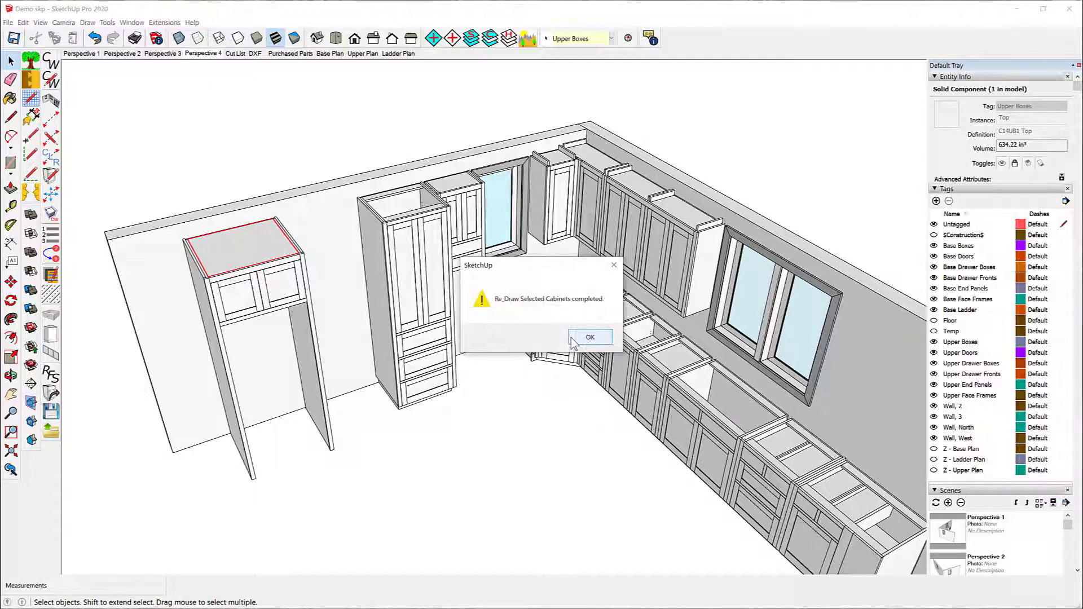
{"action": "left_click", "coordinate": [586, 338]}
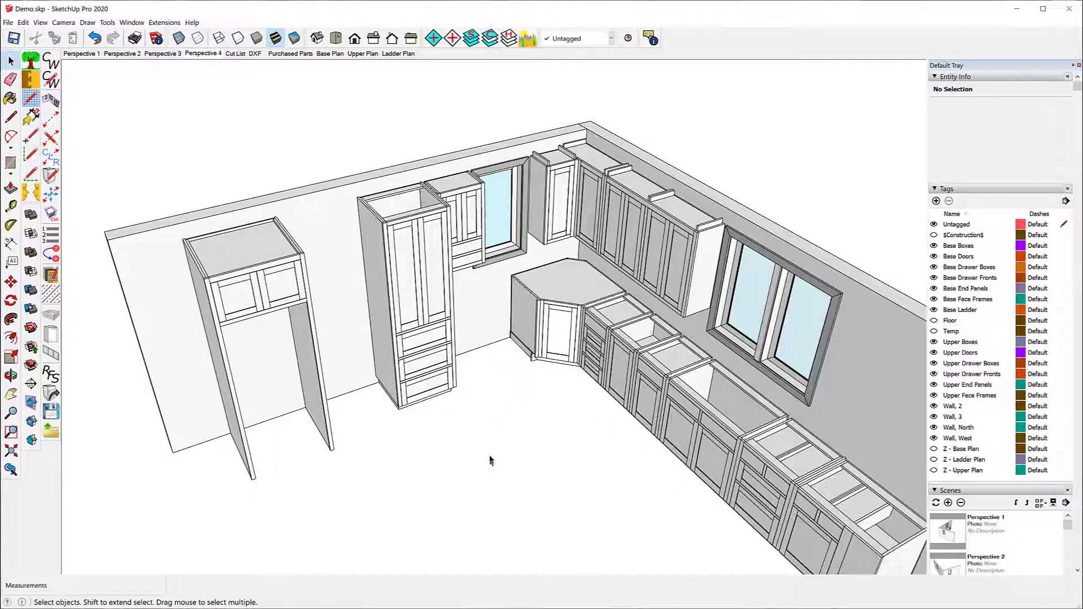
Hide the Upper Doors tag and examine the inset top of the refrigerator upper cabinet from above and inside.
{"action": "scroll", "coordinate": [191, 298], "scroll_direction": "up", "scroll_amount": 3}
{"action": "scroll", "coordinate": [190, 299], "scroll_direction": "up", "scroll_amount": 5}
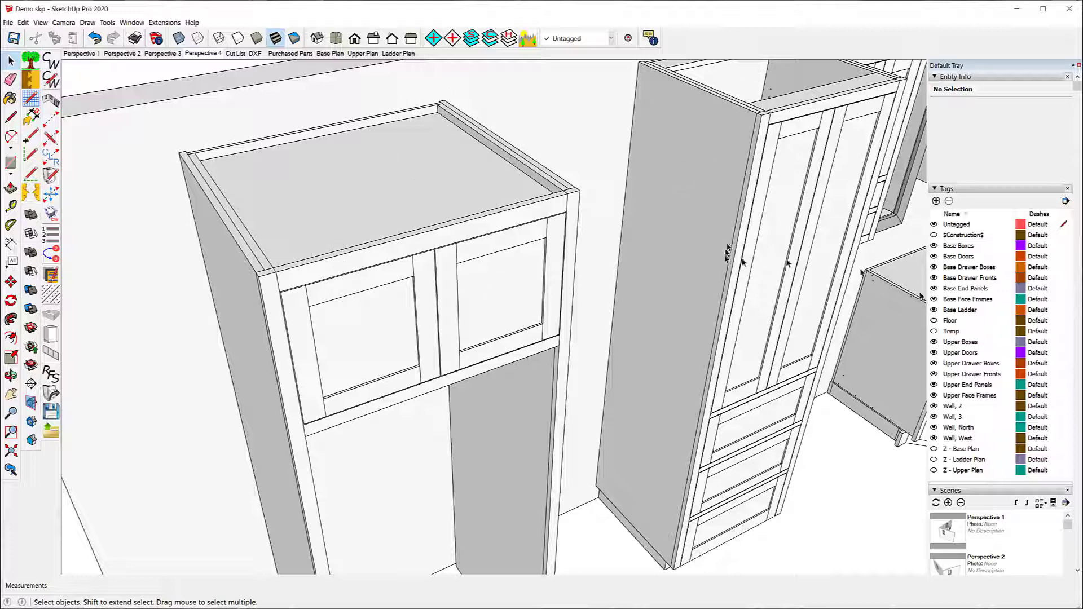
{"action": "left_click", "coordinate": [934, 353]}
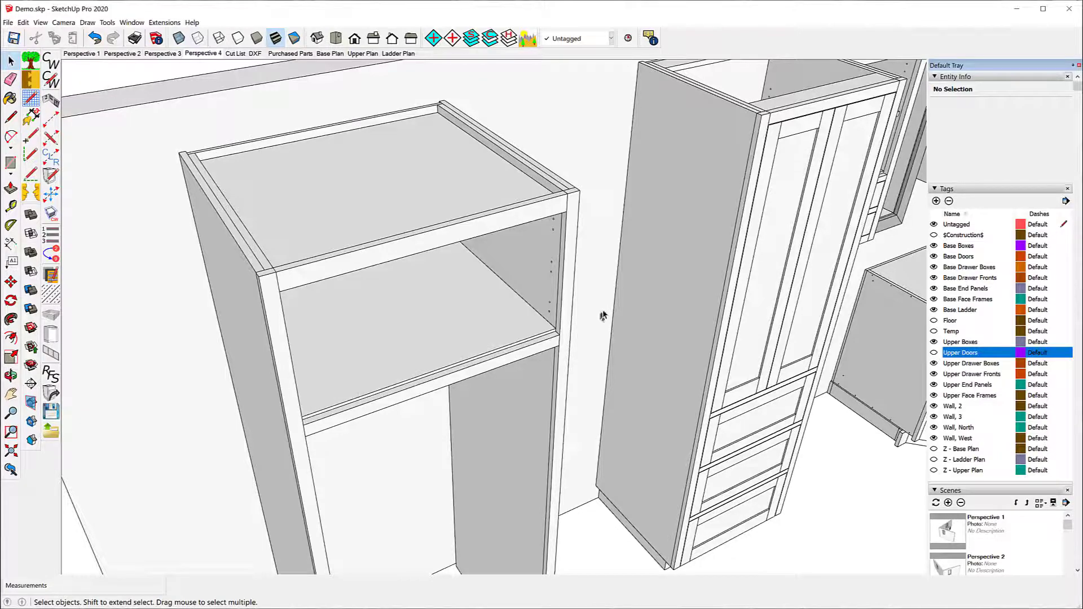
{"action": "middle_click_drag", "start_coordinate": [600, 311], "coordinate": [556, 202]}
{"action": "scroll", "coordinate": [588, 348], "scroll_direction": "down", "scroll_amount": 3}
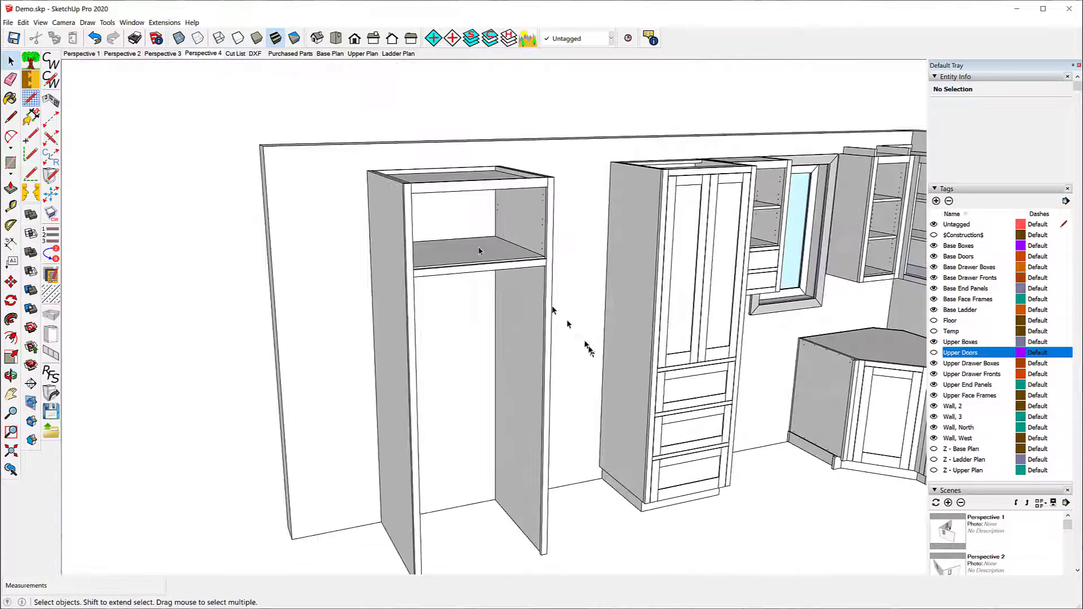
{"action": "middle_click_drag", "start_coordinate": [479, 250], "coordinate": [678, 159]}
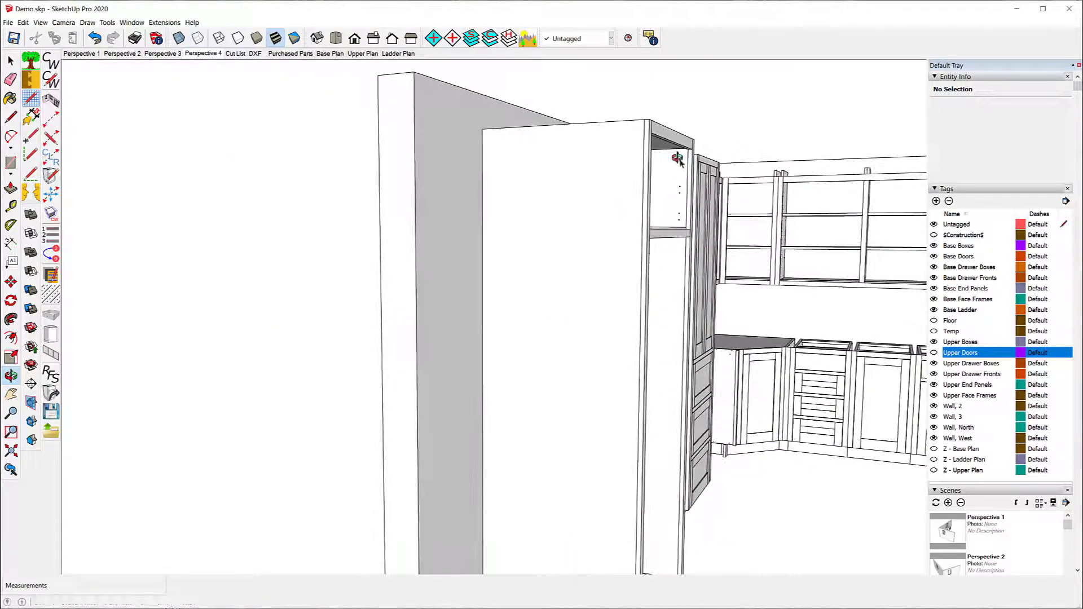
{"action": "scroll", "coordinate": [680, 169], "scroll_direction": "up", "scroll_amount": 4}
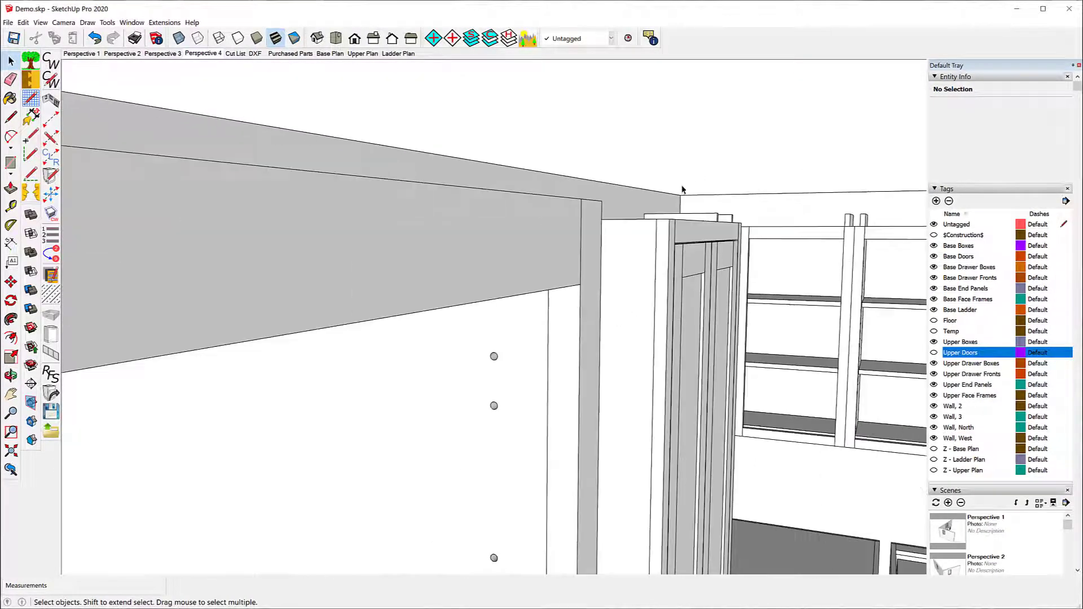
{"action": "scroll", "coordinate": [599, 222], "scroll_direction": "up", "scroll_amount": 5}
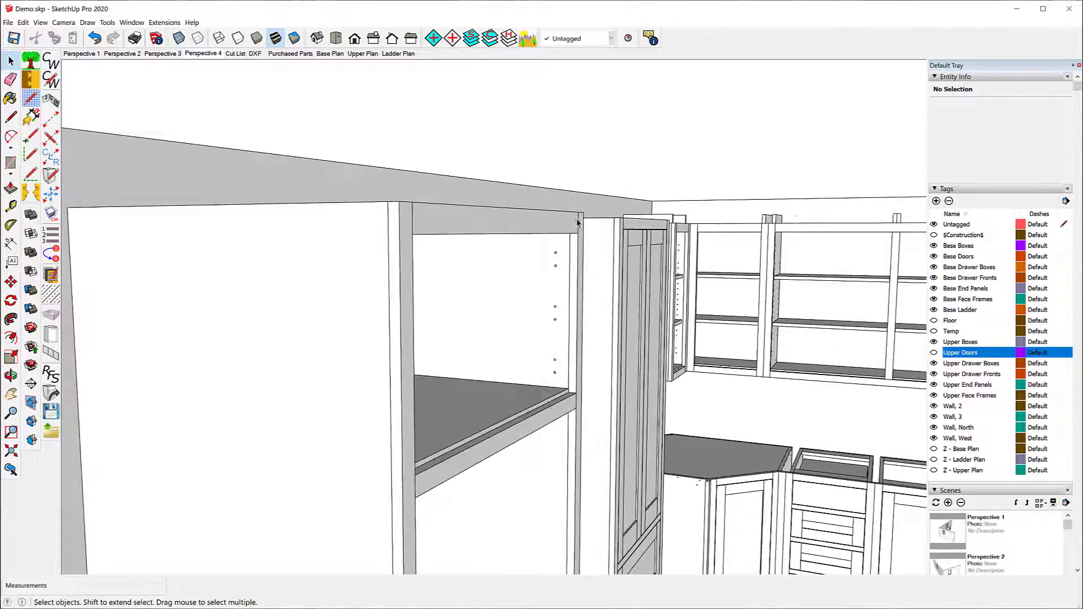
{"action": "scroll", "coordinate": [574, 222], "scroll_direction": "down", "scroll_amount": 3}
{"action": "scroll", "coordinate": [574, 222], "scroll_direction": "up", "scroll_amount": 3}
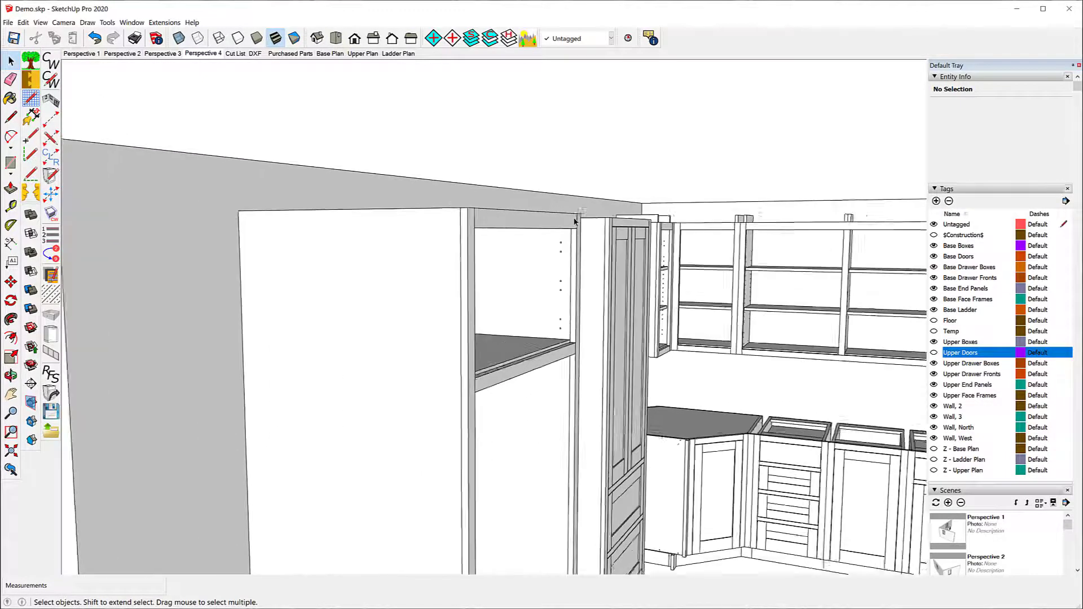
{"action": "middle_click_drag", "start_coordinate": [574, 221], "coordinate": [563, 159]}
{"action": "scroll", "coordinate": [563, 158], "scroll_direction": "up", "scroll_amount": 3}
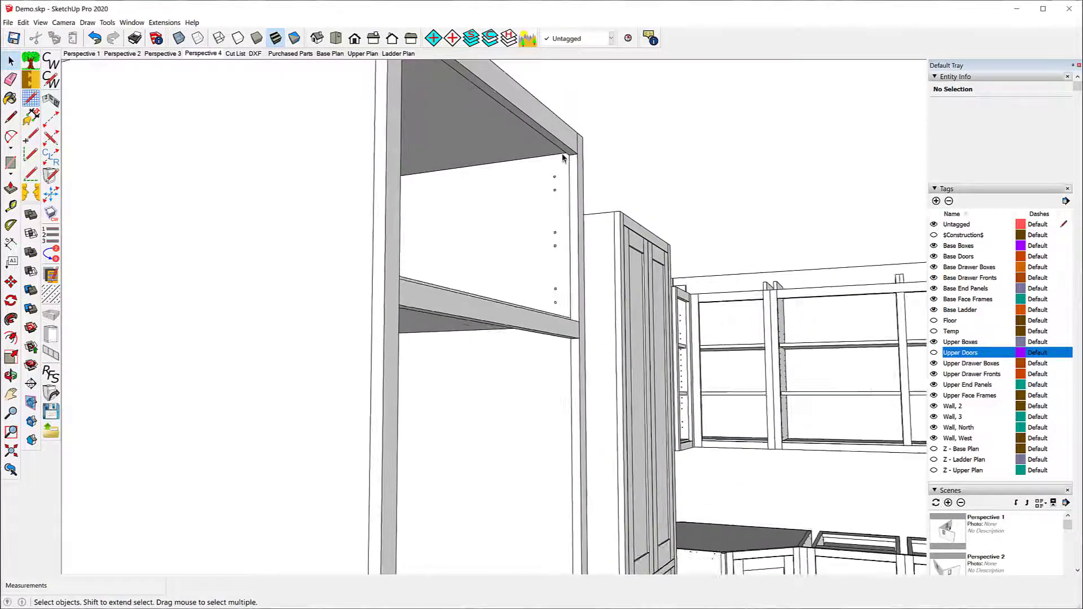
{"action": "scroll", "coordinate": [562, 158], "scroll_direction": "up", "scroll_amount": 2}
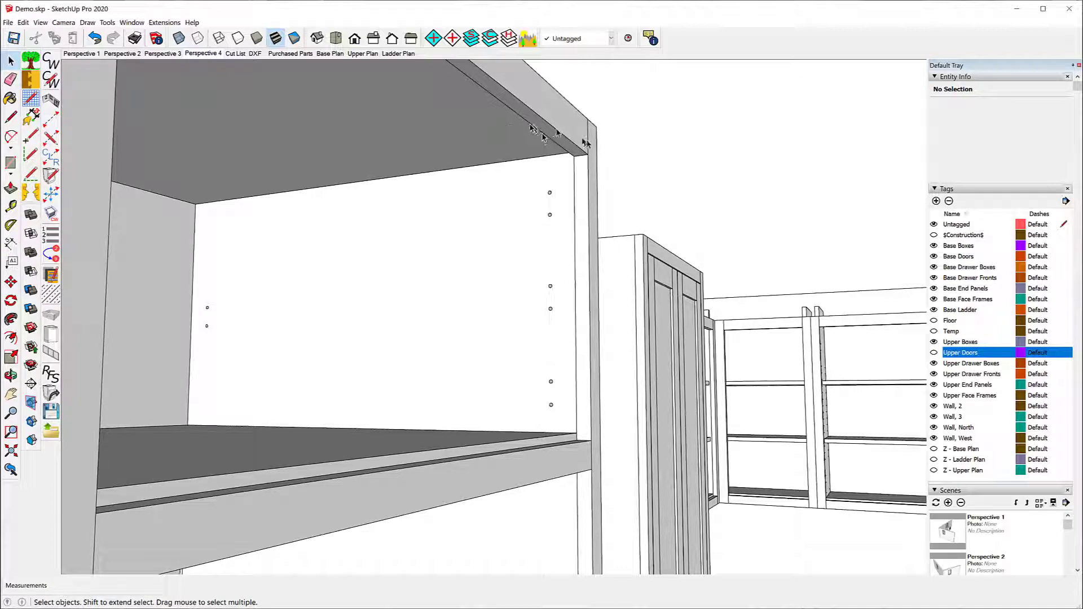
{"action": "middle_click_drag", "start_coordinate": [544, 137], "coordinate": [476, 283]}
{"action": "scroll", "coordinate": [575, 135], "scroll_direction": "up", "scroll_amount": 3}
{"action": "scroll", "coordinate": [575, 136], "scroll_direction": "down", "scroll_amount": 3}
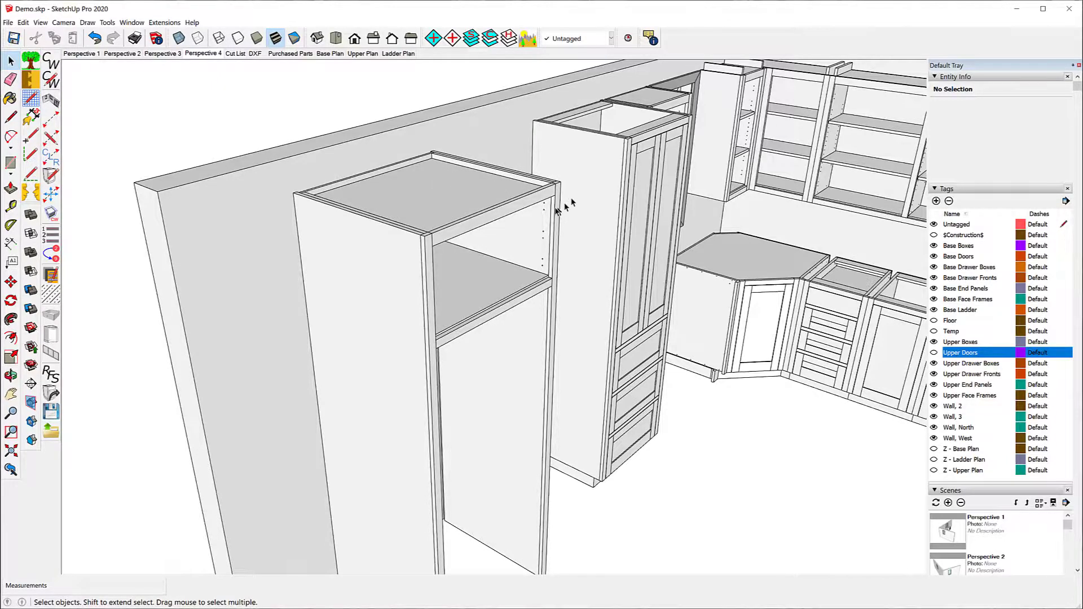
Retrieve the defaults of the upper cabinet beside the single window and update the upper carcass to Top Inset 1" and Extend Sides 2".
{"action": "middle_click_drag", "start_coordinate": [561, 198], "coordinate": [324, 223]}
{"action": "middle_click_drag", "start_coordinate": [708, 224], "coordinate": [491, 220]}
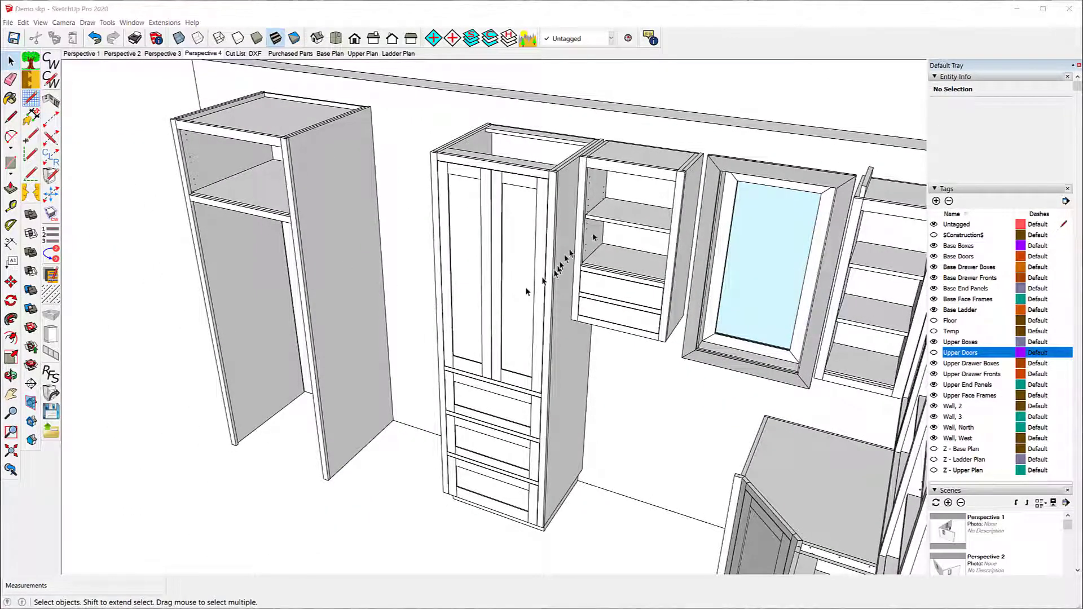
{"action": "left_click", "coordinate": [635, 173]}
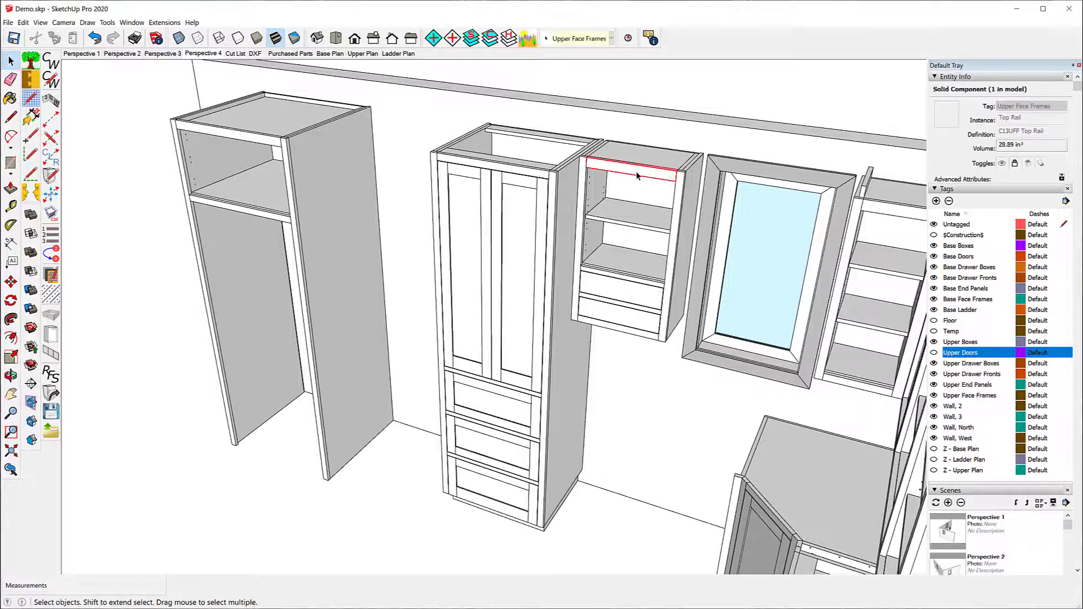
{"action": "left_click", "coordinate": [49, 410]}
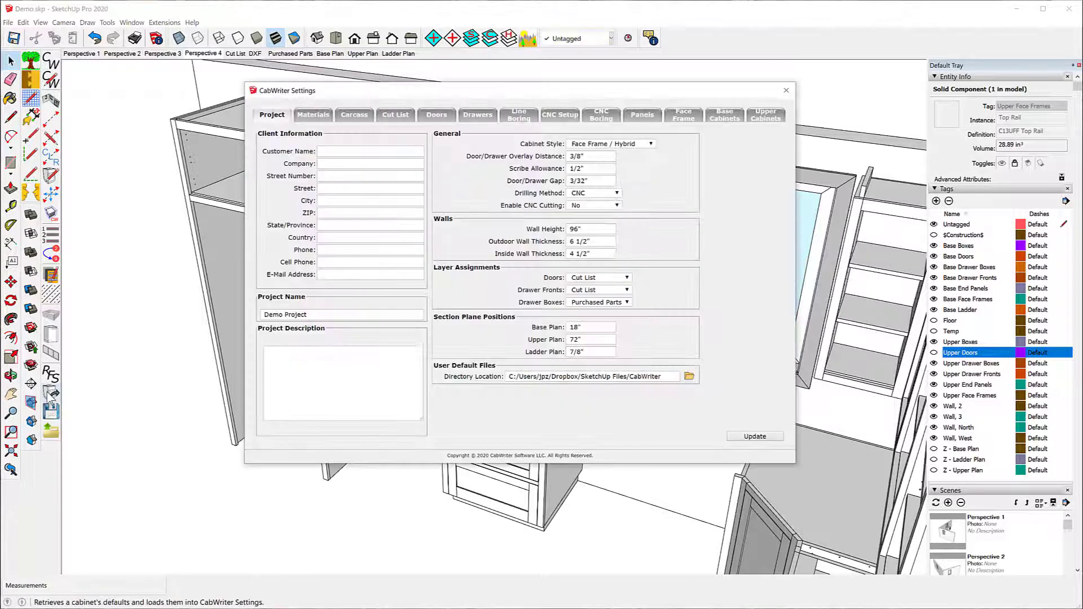
{"action": "left_click", "coordinate": [768, 117]}
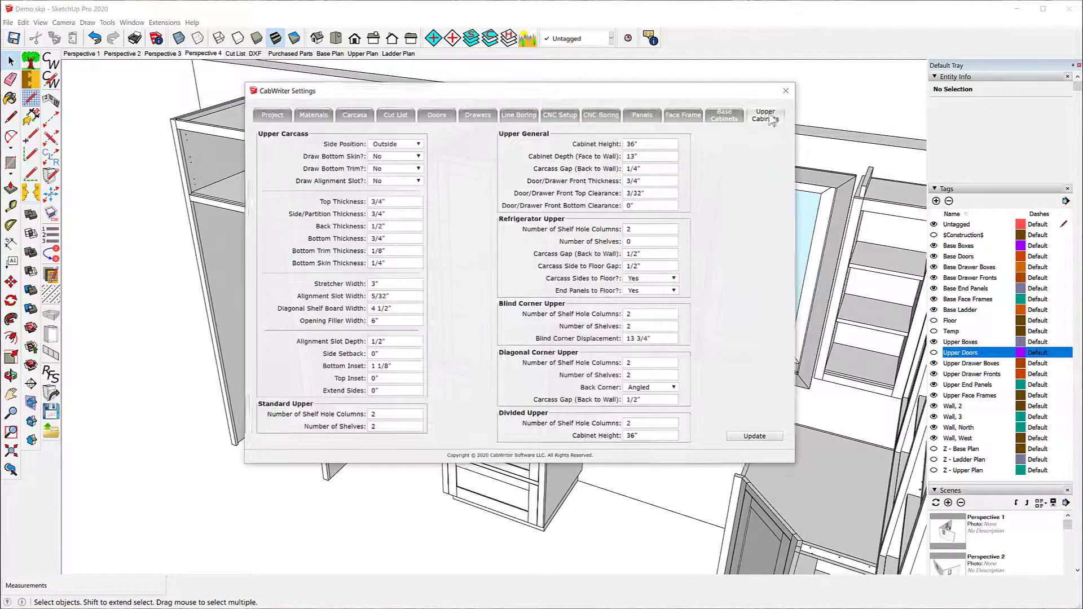
{"action": "left_click", "coordinate": [374, 379]}
{"action": "type", "text": "1"}
{"action": "left_click", "coordinate": [374, 392]}
{"action": "type", "text": "2"}
{"action": "left_click", "coordinate": [755, 437]}
{"action": "left_click", "coordinate": [786, 91]}
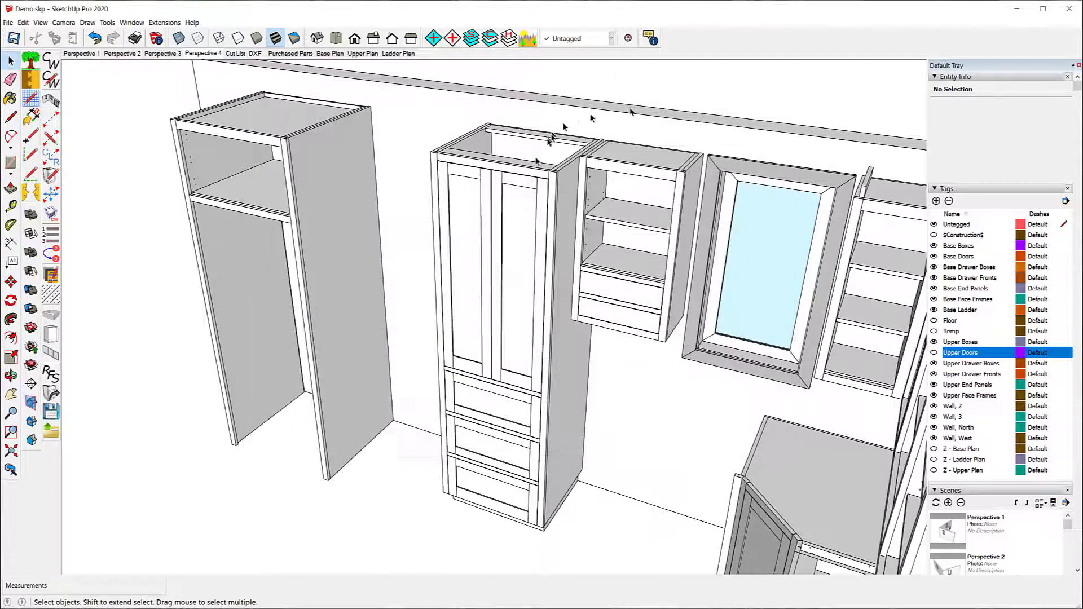
Redraw the upper cabinet between the tall cabinet and the window using the current settings instead of its stored defaults.
{"action": "left_click", "coordinate": [615, 166]}
{"action": "right_click", "coordinate": [615, 166]}
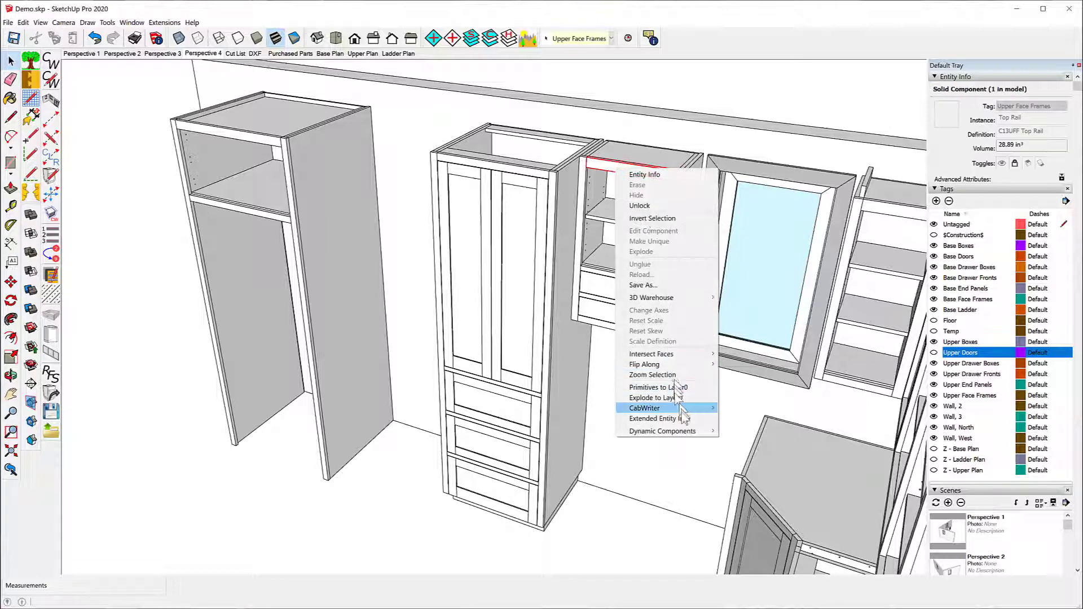
{"action": "mouse_move", "coordinate": [684, 415]}
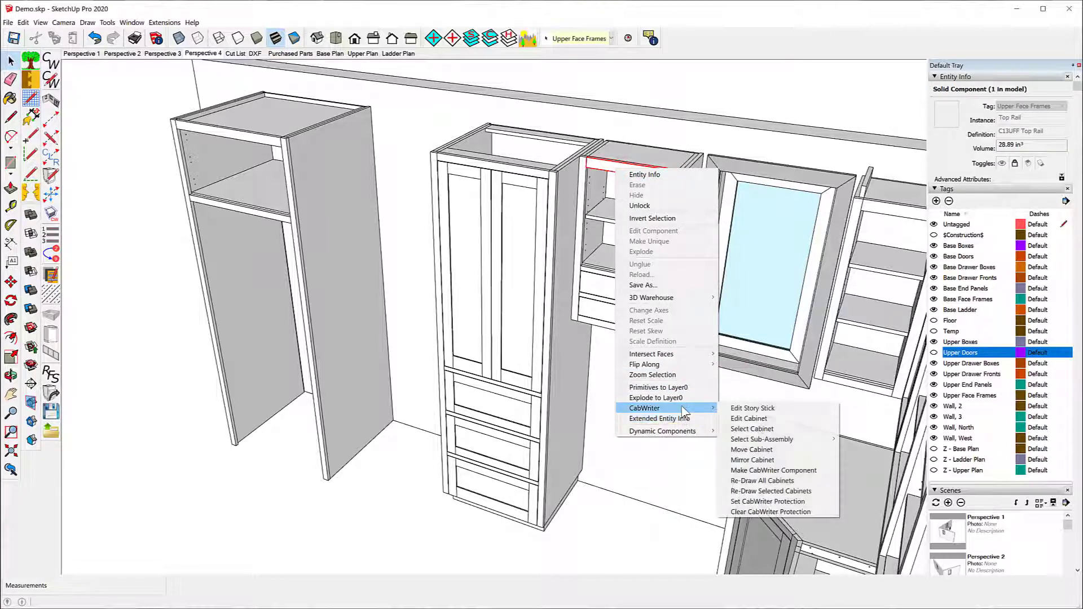
{"action": "left_click", "coordinate": [761, 491]}
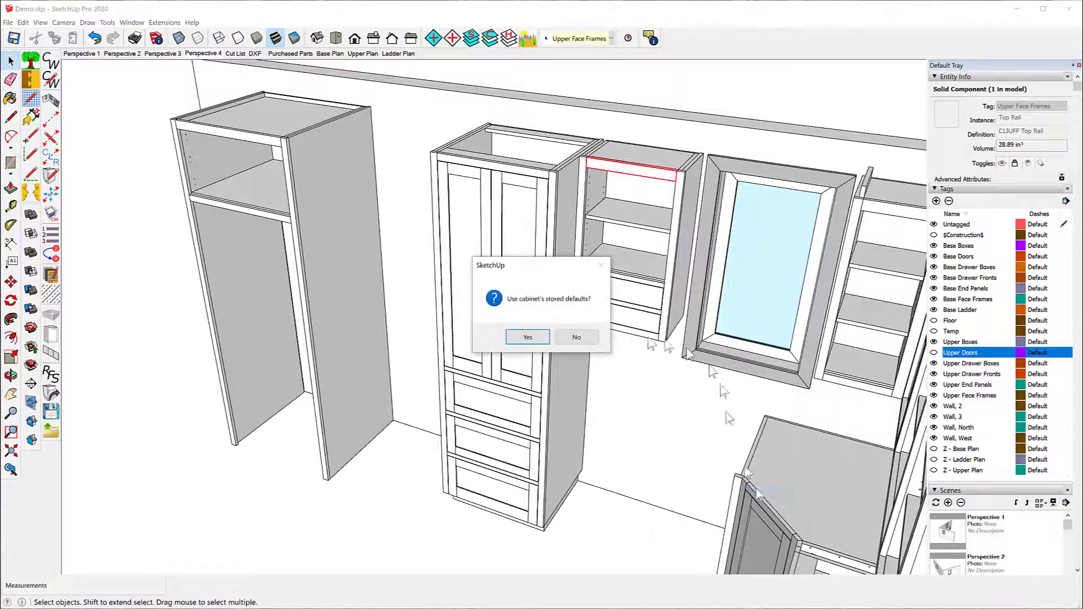
{"action": "left_click", "coordinate": [578, 339]}
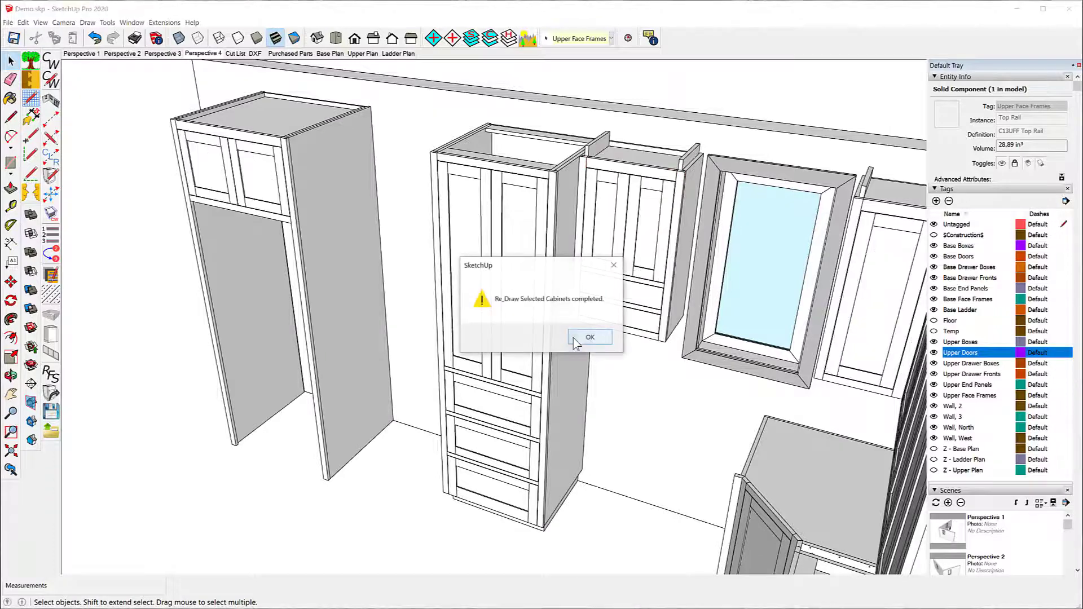
{"action": "left_click", "coordinate": [574, 337]}
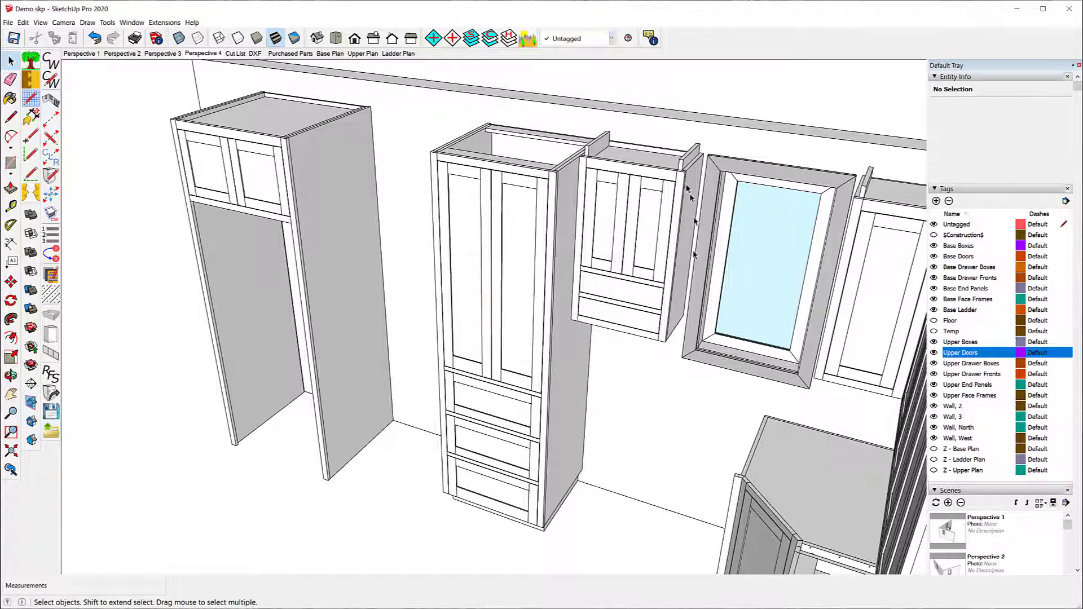
{"action": "middle_click_drag", "start_coordinate": [709, 146], "coordinate": [623, 179]}
{"action": "scroll", "coordinate": [651, 174], "scroll_direction": "up", "scroll_amount": 2}
{"action": "scroll", "coordinate": [651, 172], "scroll_direction": "up", "scroll_amount": 3}
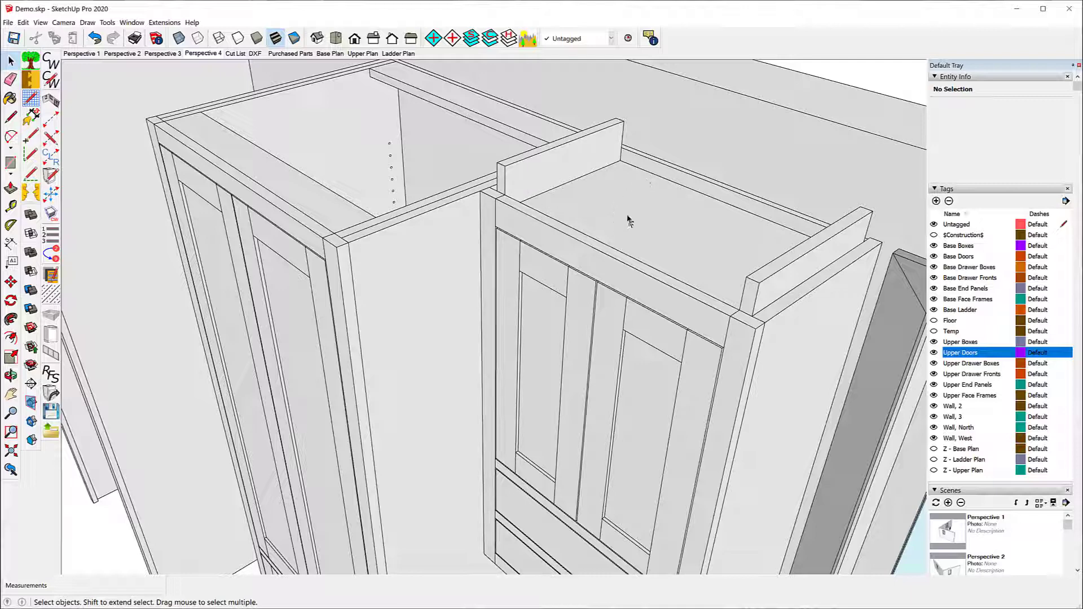
{"action": "middle_click_drag", "start_coordinate": [501, 219], "coordinate": [622, 323]}
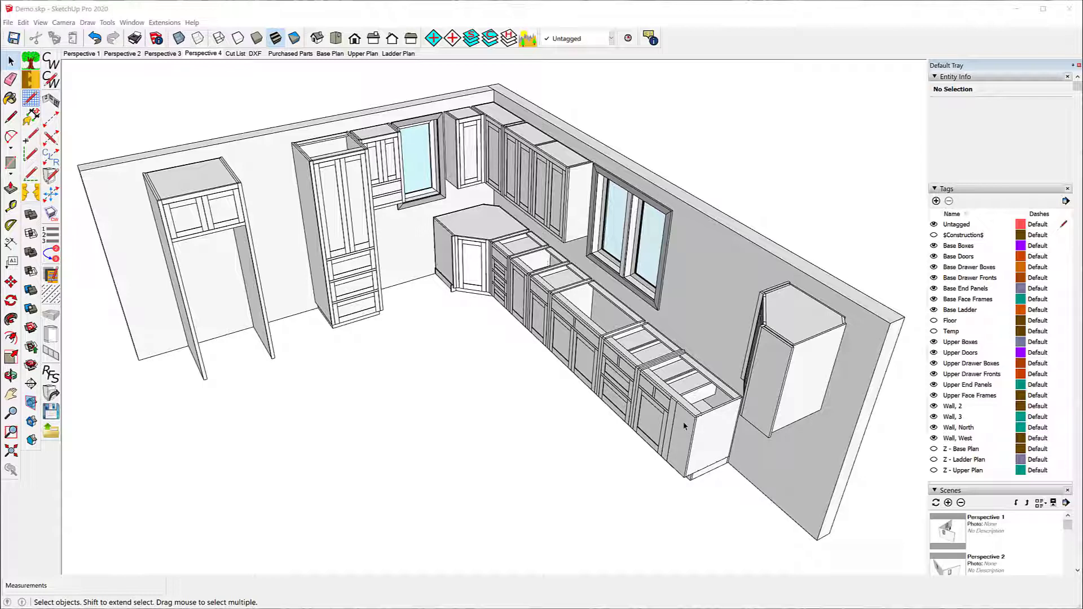
Load the Frameless defaults file from the CabWriter Imperial Defaults and close the CabWriter settings.
{"action": "left_click", "coordinate": [52, 432]}
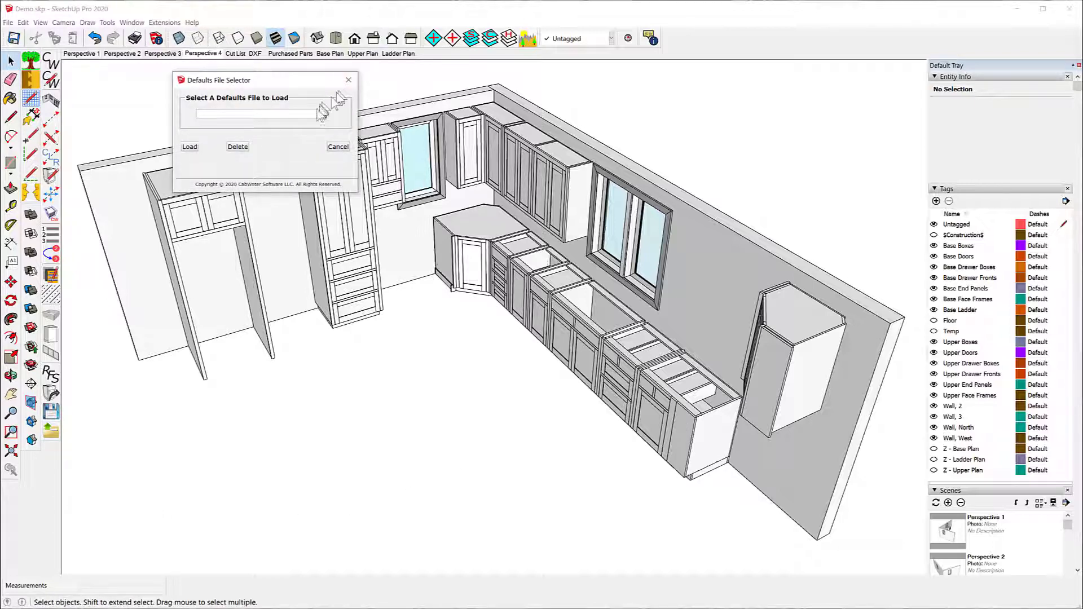
{"action": "left_click", "coordinate": [323, 115]}
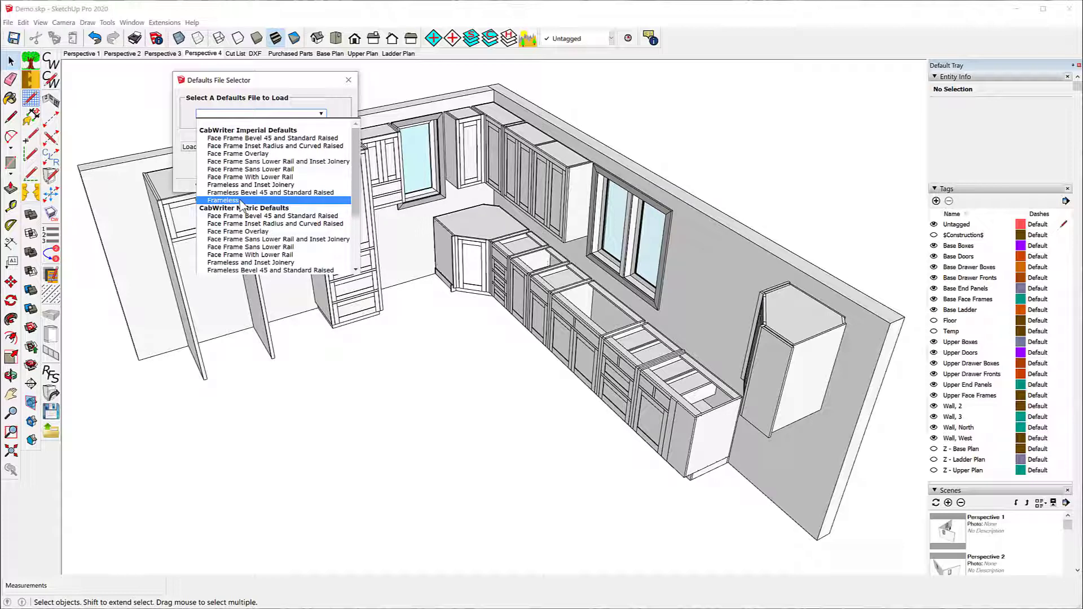
{"action": "left_click", "coordinate": [241, 201]}
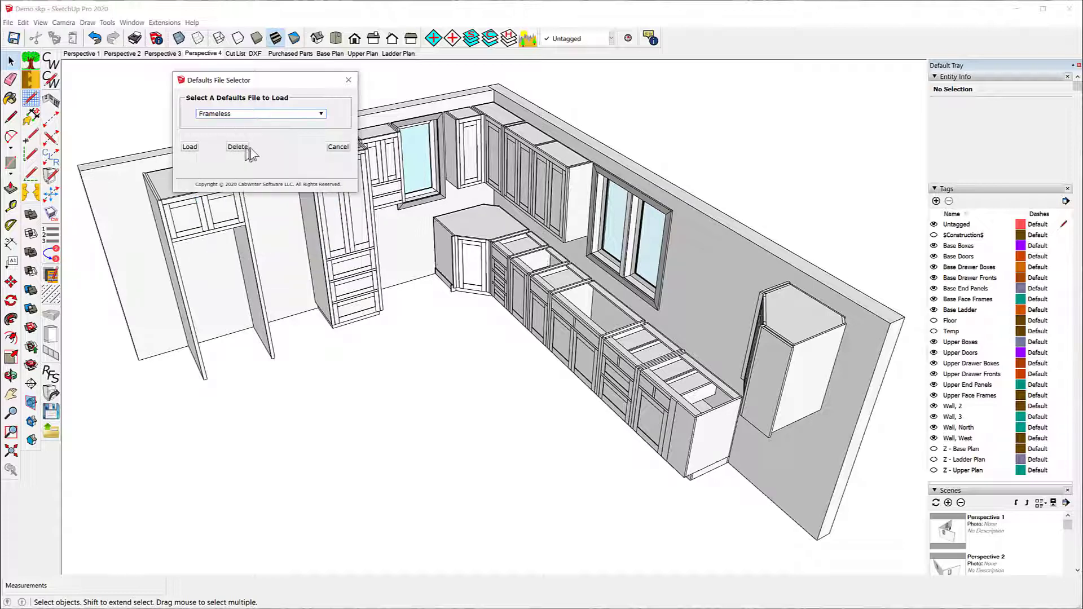
{"action": "left_click", "coordinate": [190, 147]}
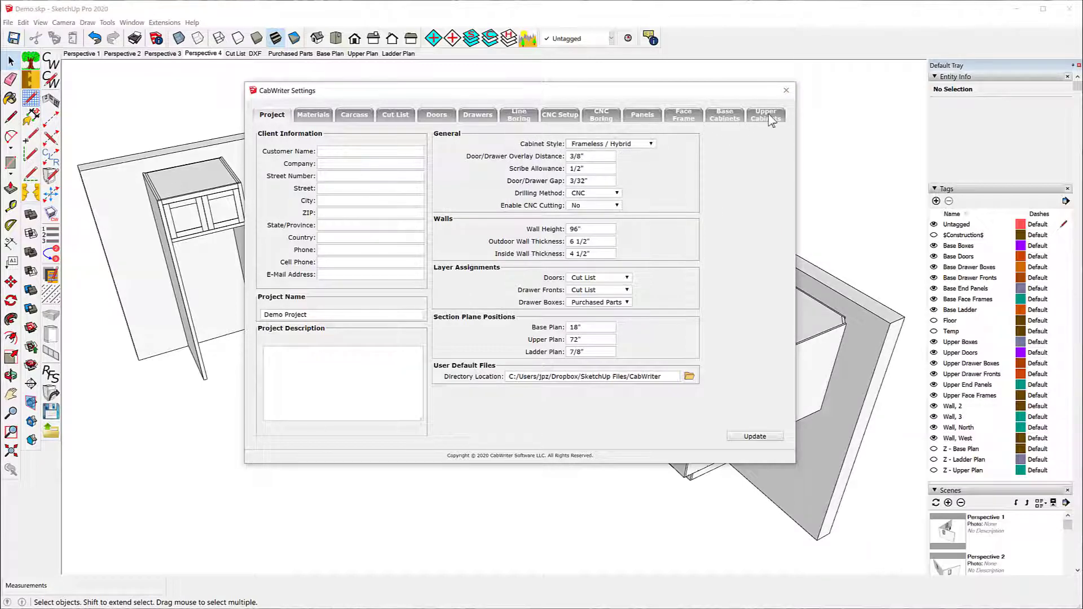
{"action": "left_click", "coordinate": [785, 91]}
Redraw all base cabinets from the corner to the far end with the current Frameless settings instead of their stored defaults.
{"action": "left_click", "coordinate": [477, 232]}
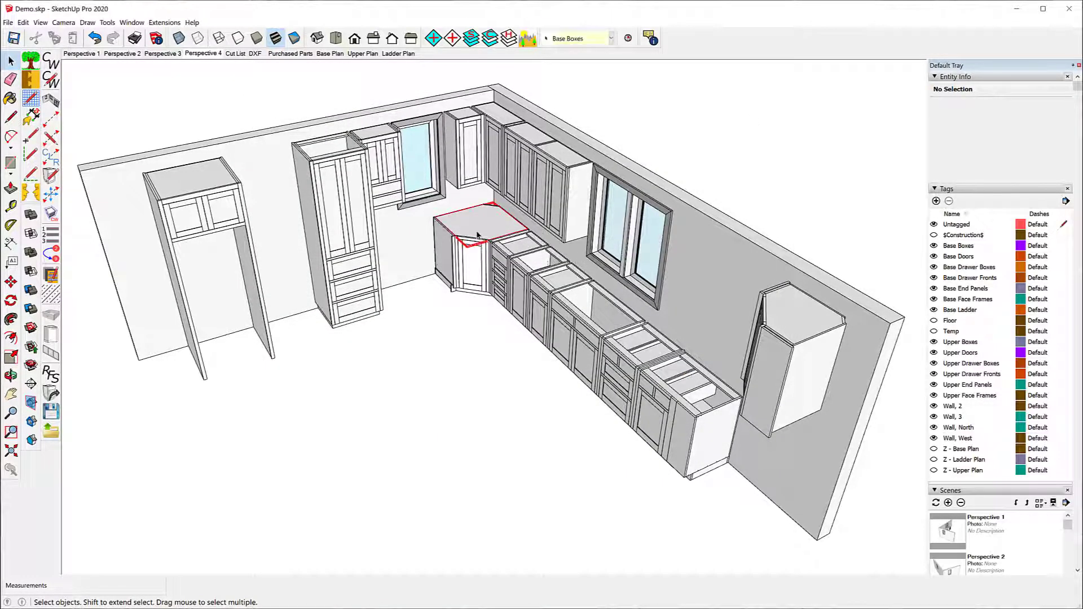
{"action": "left_click", "coordinate": [515, 254], "text": "shift"}
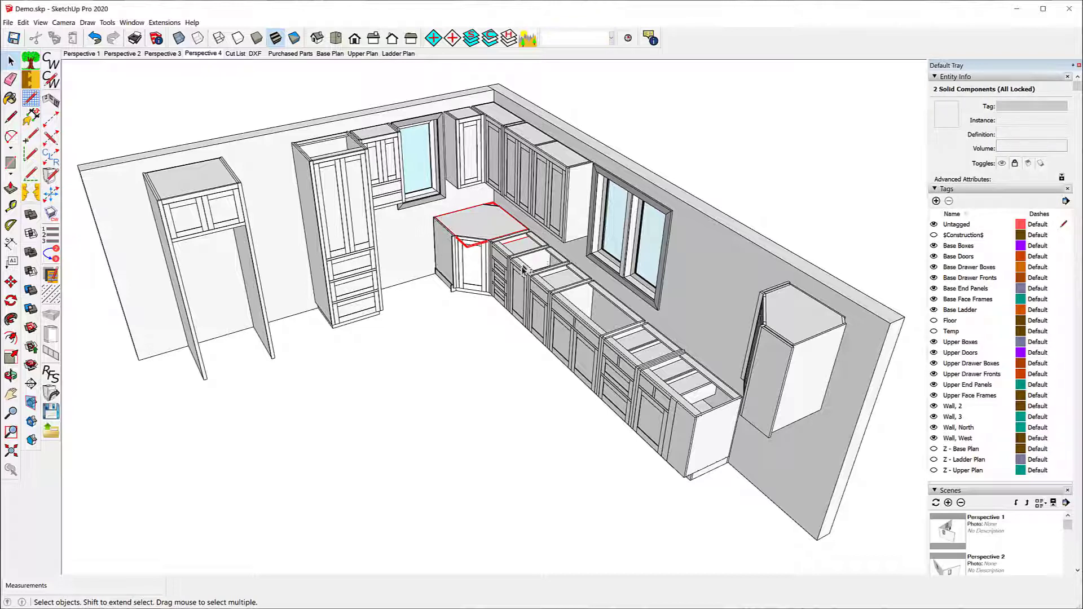
{"action": "left_click", "coordinate": [562, 303], "text": "shift"}
{"action": "left_click", "coordinate": [627, 362], "text": "shift"}
{"action": "right_click", "coordinate": [654, 387]}
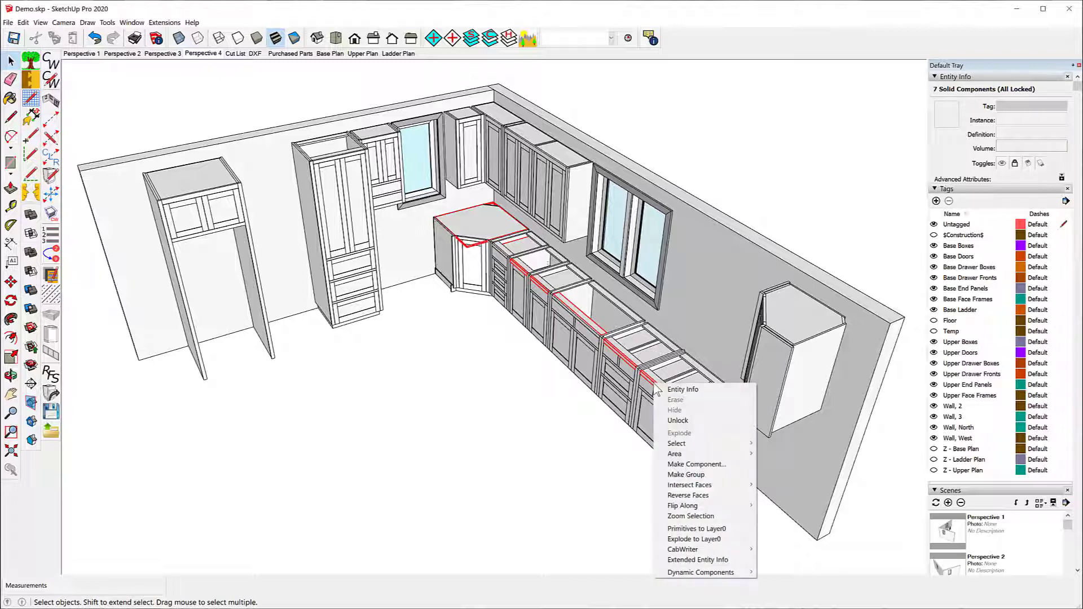
{"action": "mouse_move", "coordinate": [692, 550]}
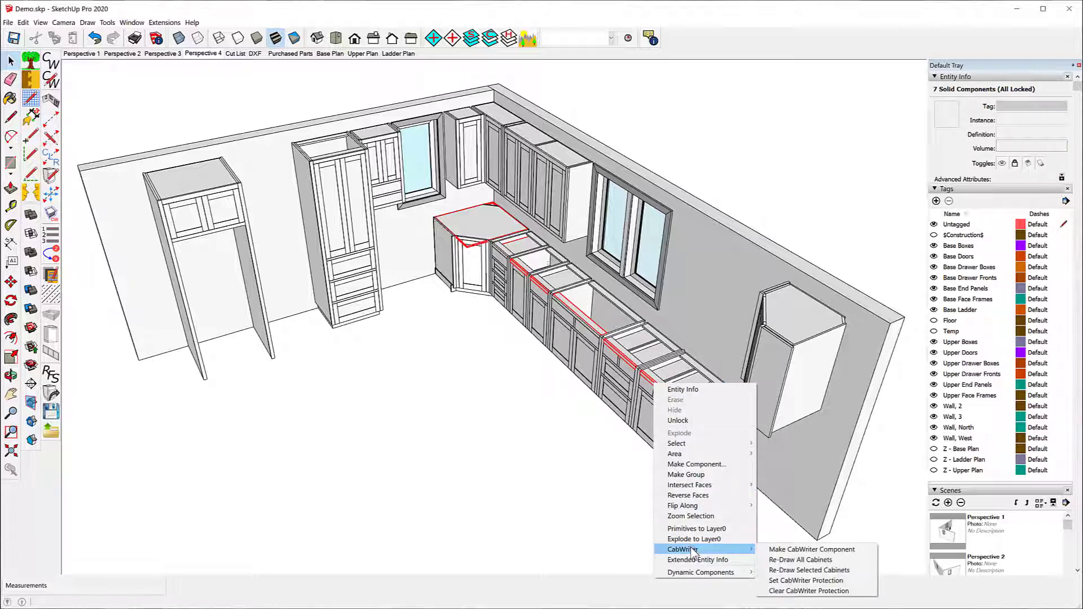
{"action": "left_click", "coordinate": [812, 570]}
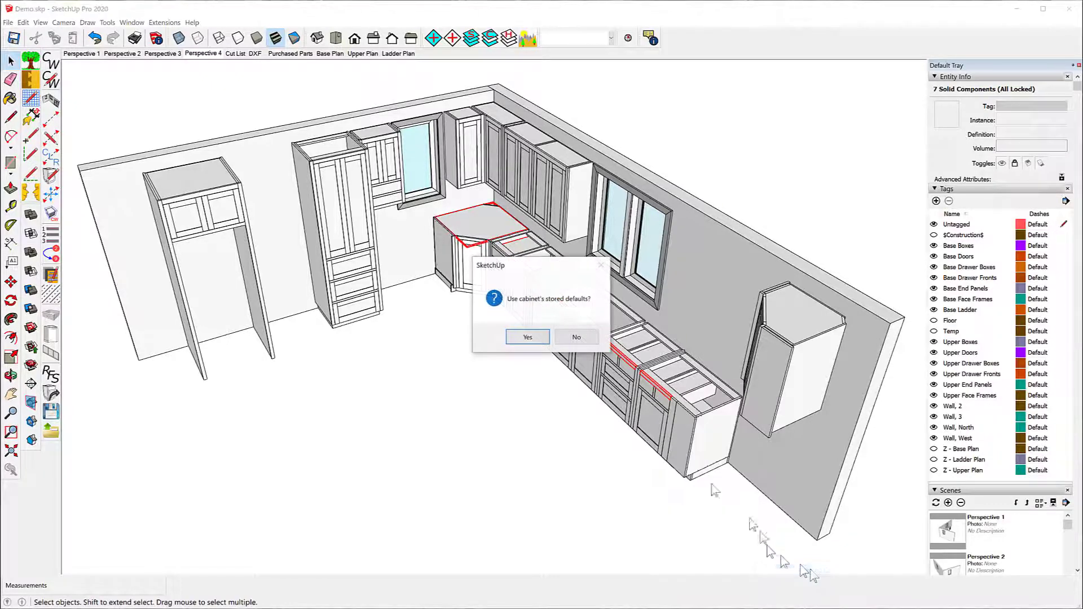
{"action": "left_click", "coordinate": [577, 338]}
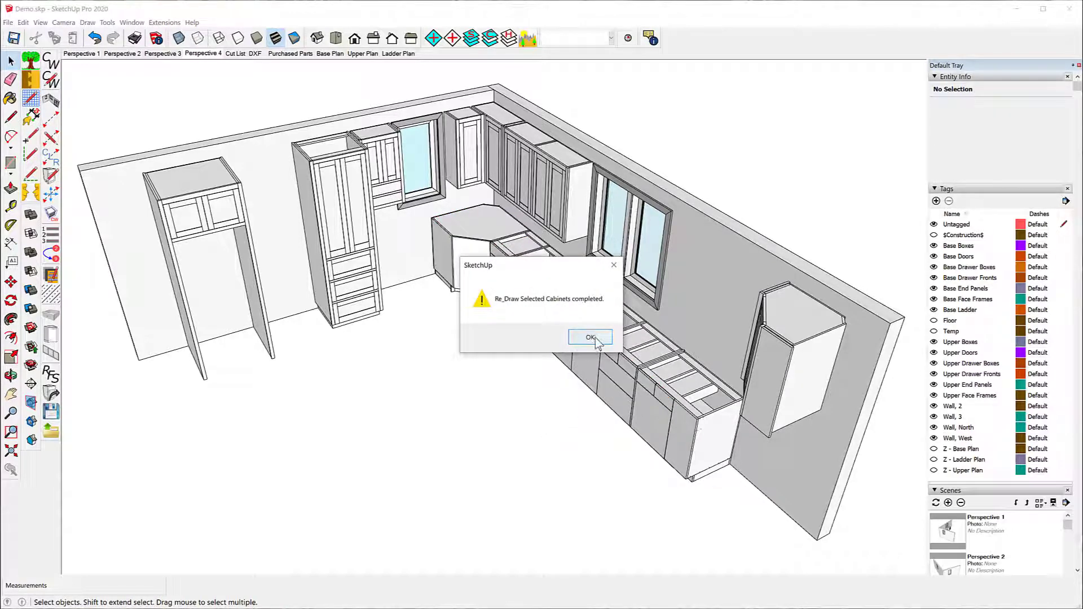
{"action": "left_click", "coordinate": [590, 338]}
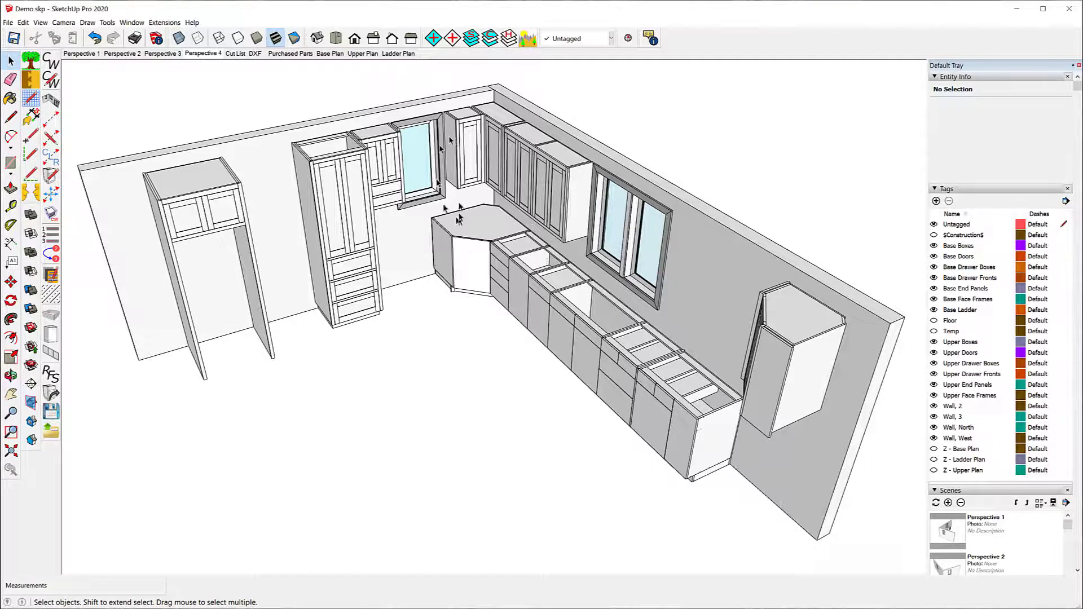
Inspect the redrawn base cabinets and select the entire drawer base cabinet between the sink base and the end cabinet.
{"action": "scroll", "coordinate": [488, 223], "scroll_direction": "up", "scroll_amount": 5}
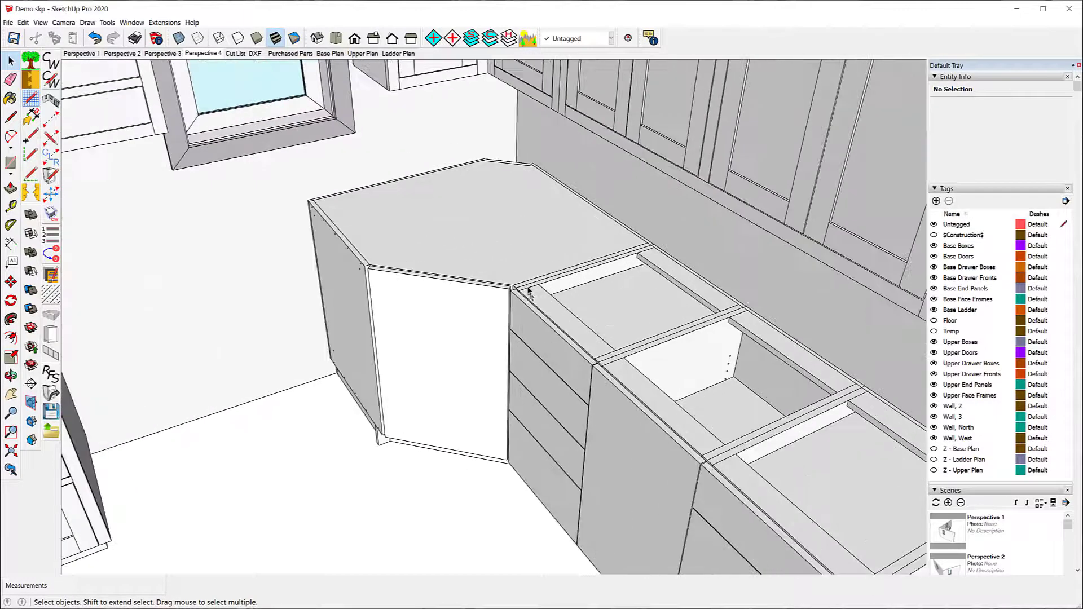
{"action": "scroll", "coordinate": [459, 235], "scroll_direction": "down", "scroll_amount": 6}
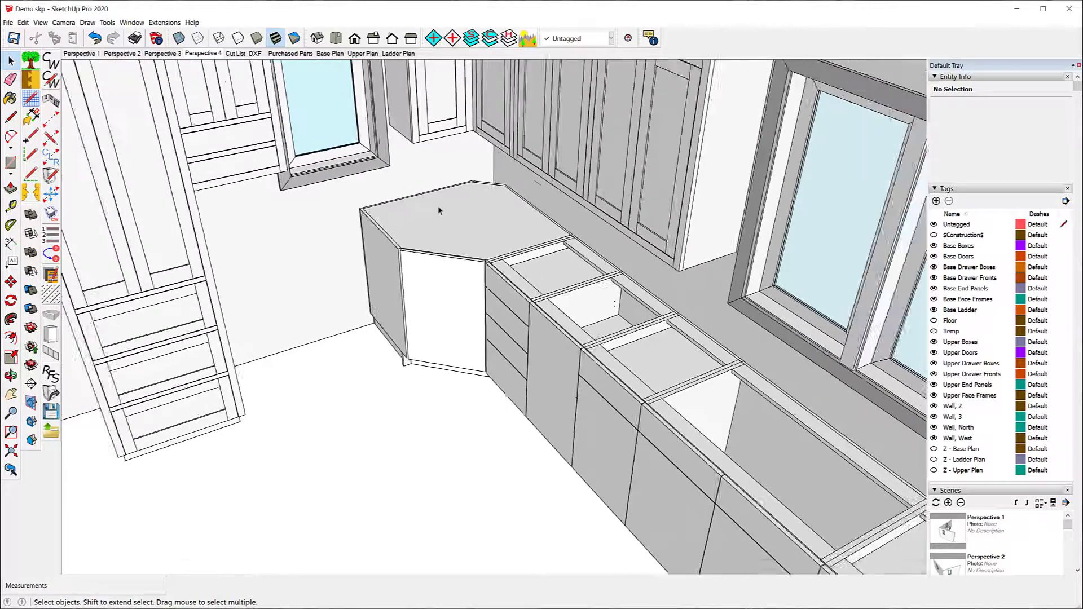
{"action": "scroll", "coordinate": [435, 209], "scroll_direction": "down", "scroll_amount": 2}
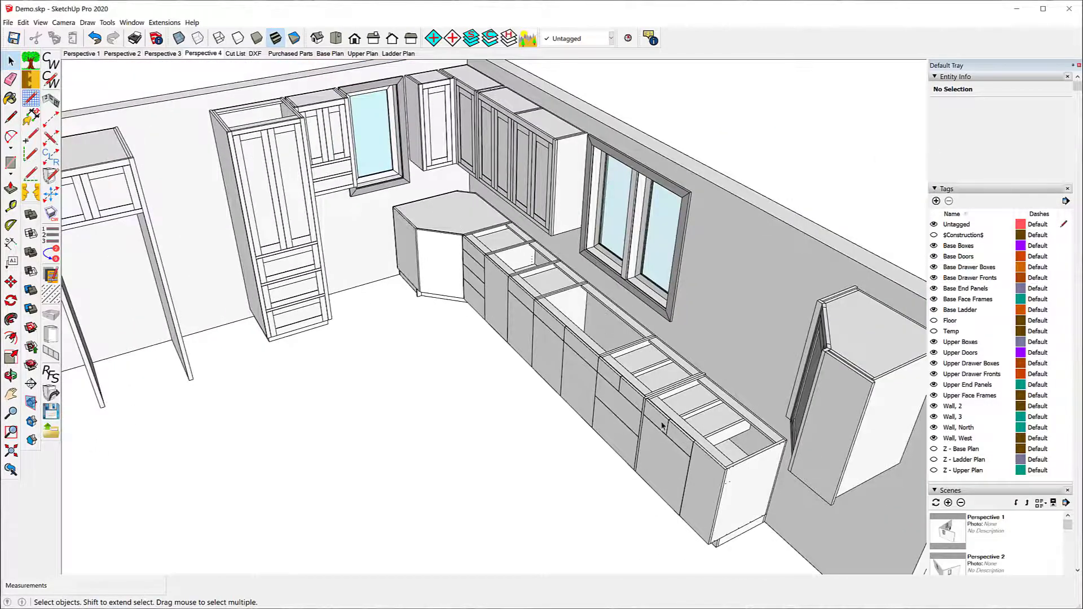
{"action": "scroll", "coordinate": [648, 411], "scroll_direction": "up", "scroll_amount": 5}
{"action": "scroll", "coordinate": [646, 405], "scroll_direction": "up", "scroll_amount": 3}
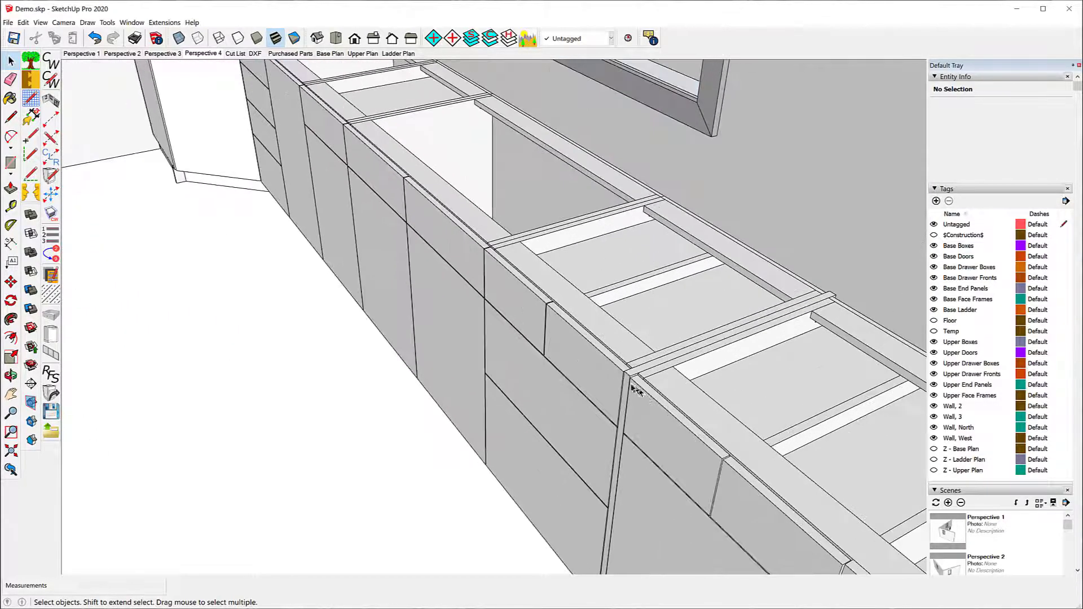
{"action": "left_click", "coordinate": [714, 427]}
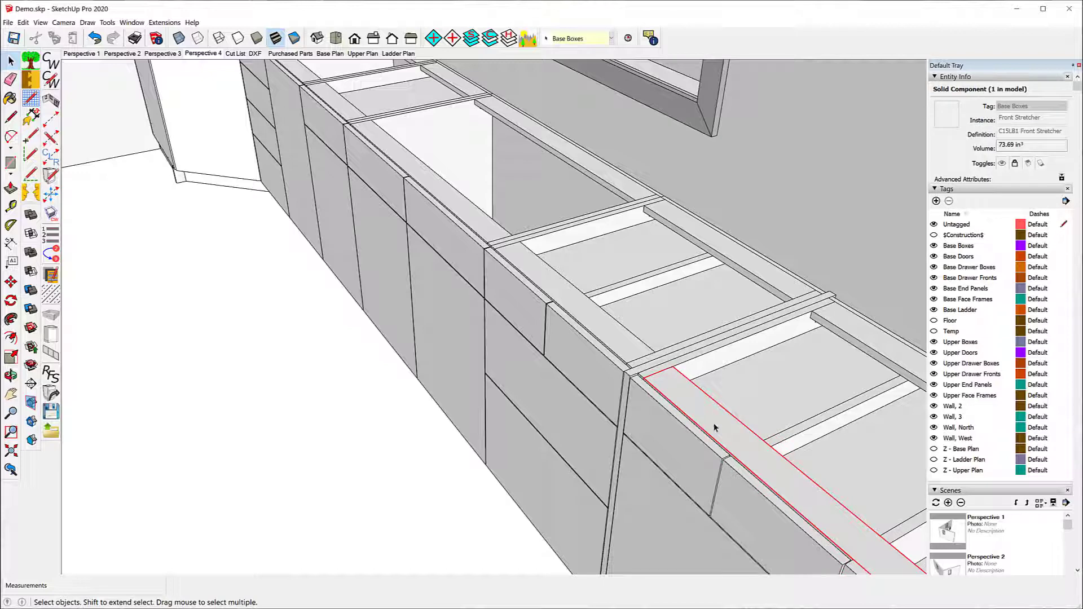
{"action": "right_click", "coordinate": [573, 311]}
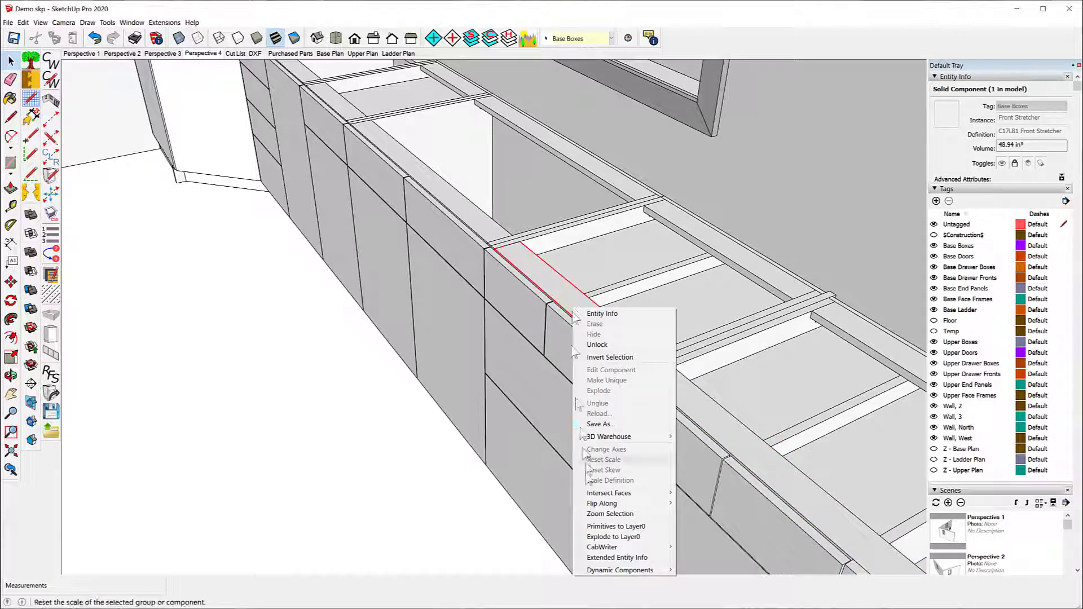
{"action": "mouse_move", "coordinate": [600, 548]}
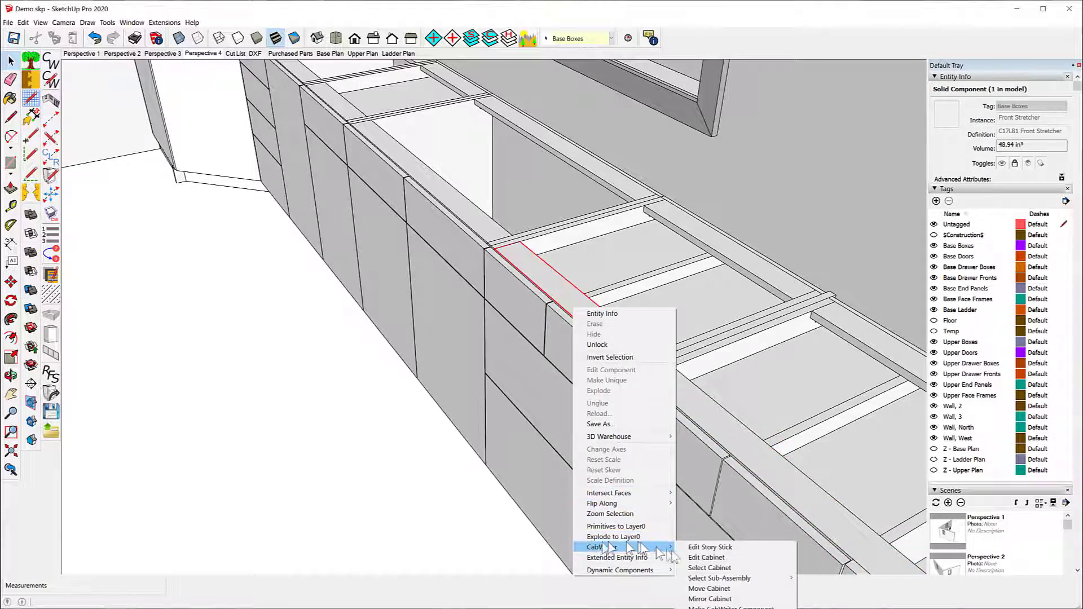
{"action": "left_click", "coordinate": [724, 570]}
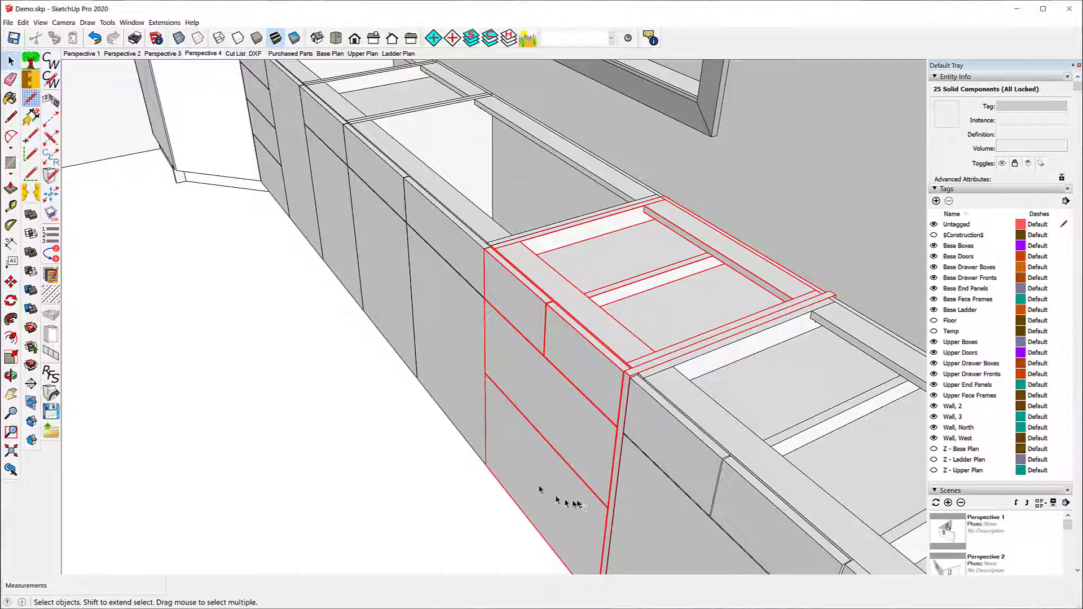
Select the entire end base cabinet to examine how far its parts extend.
{"action": "left_click", "coordinate": [690, 405]}
{"action": "right_click", "coordinate": [690, 406]}
{"action": "mouse_move", "coordinate": [733, 375]}
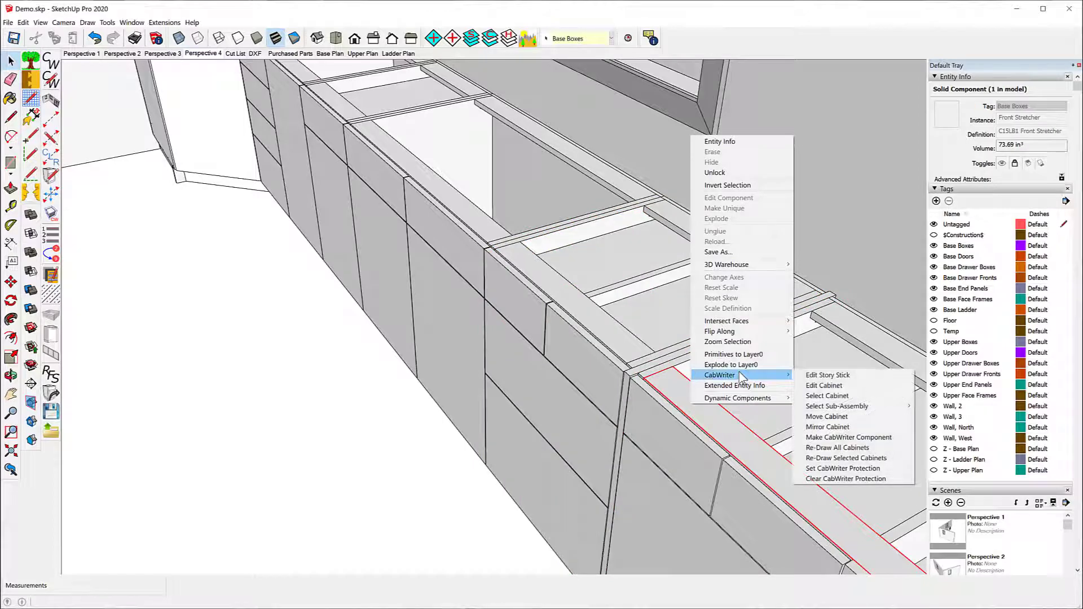
{"action": "left_click", "coordinate": [821, 396]}
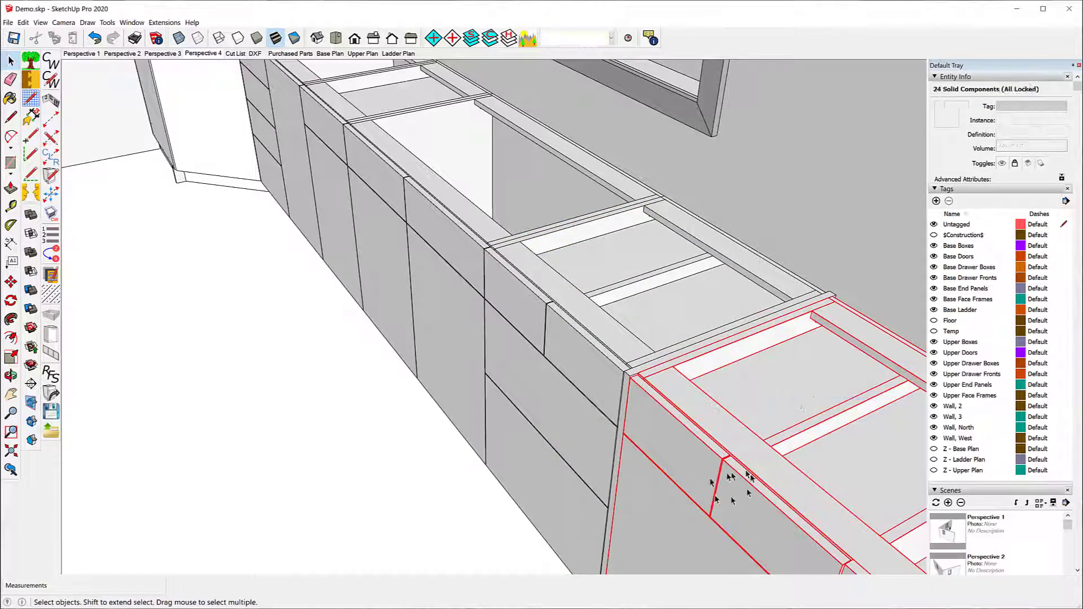
Select the entire sink base cabinet below the double window, inspect its extents, and clear the selection.
{"action": "left_click", "coordinate": [474, 228]}
{"action": "right_click", "coordinate": [474, 227]}
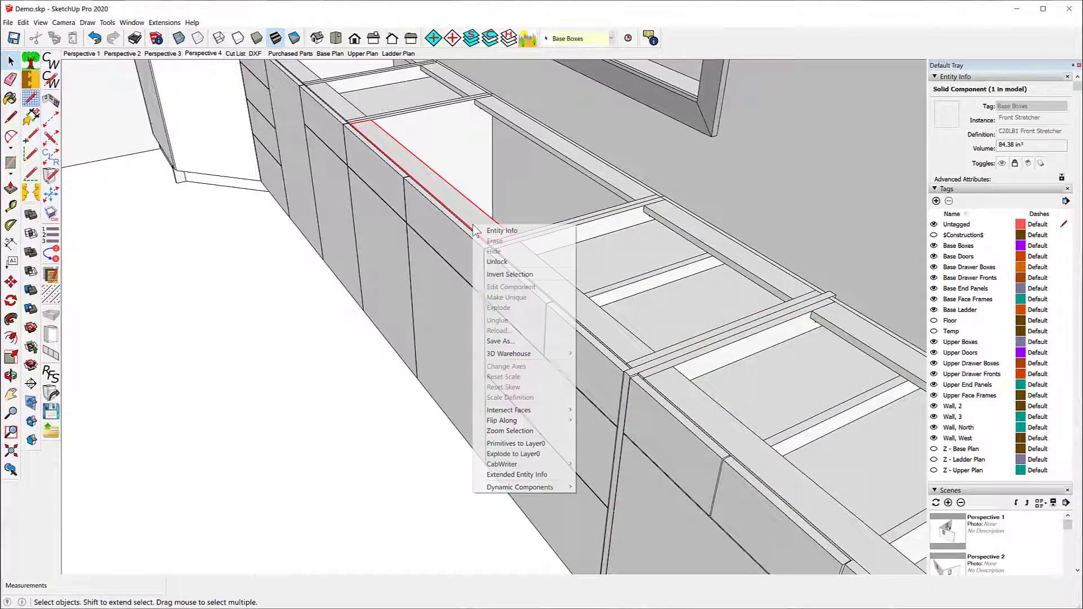
{"action": "mouse_move", "coordinate": [510, 464]}
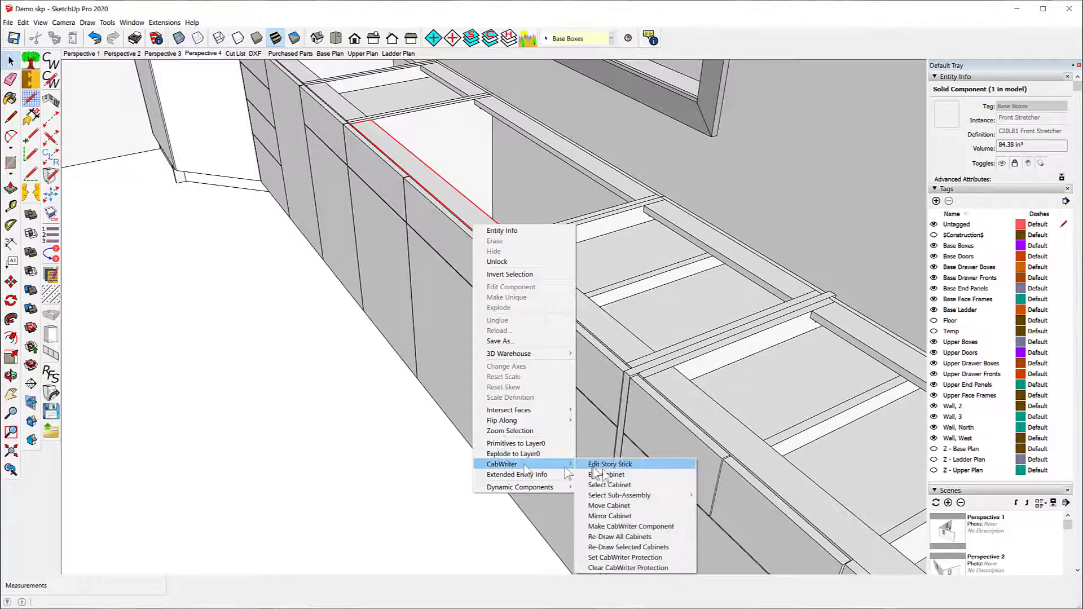
{"action": "left_click", "coordinate": [614, 485]}
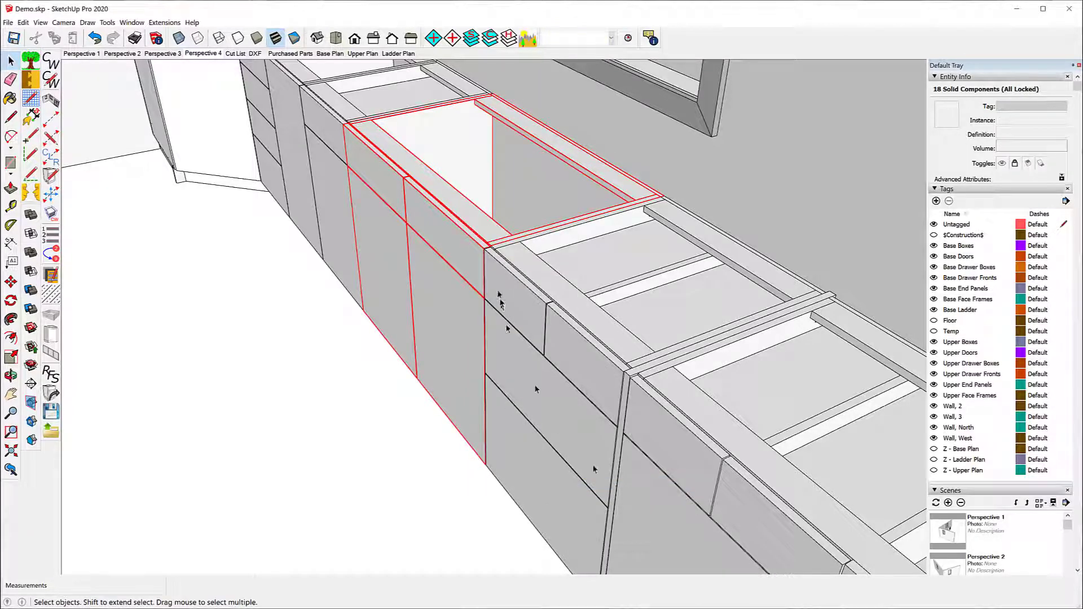
{"action": "scroll", "coordinate": [325, 259], "scroll_direction": "down", "scroll_amount": 3}
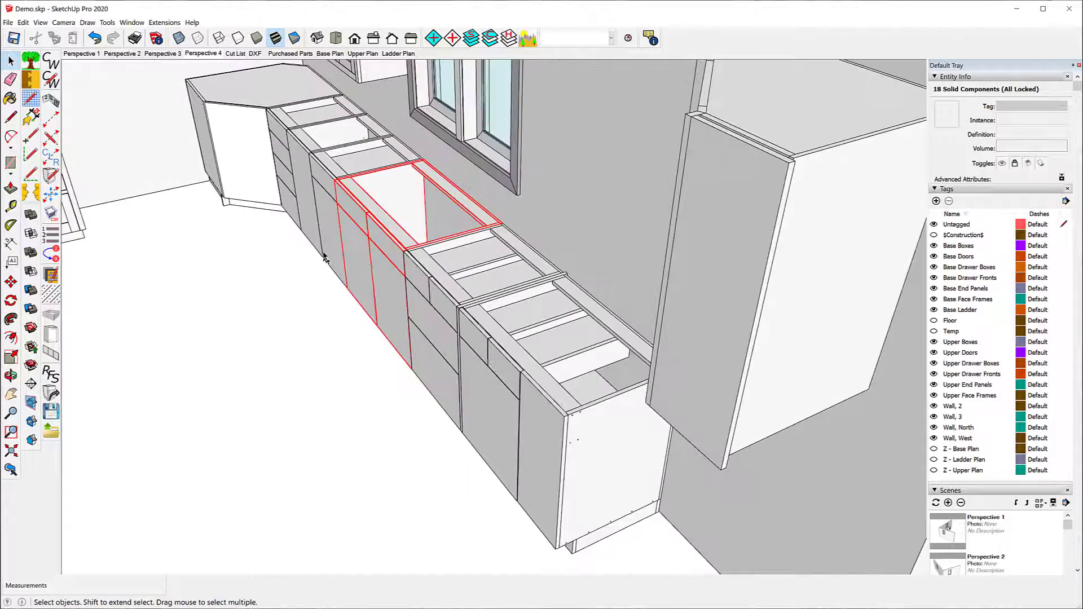
{"action": "left_click", "coordinate": [237, 368]}
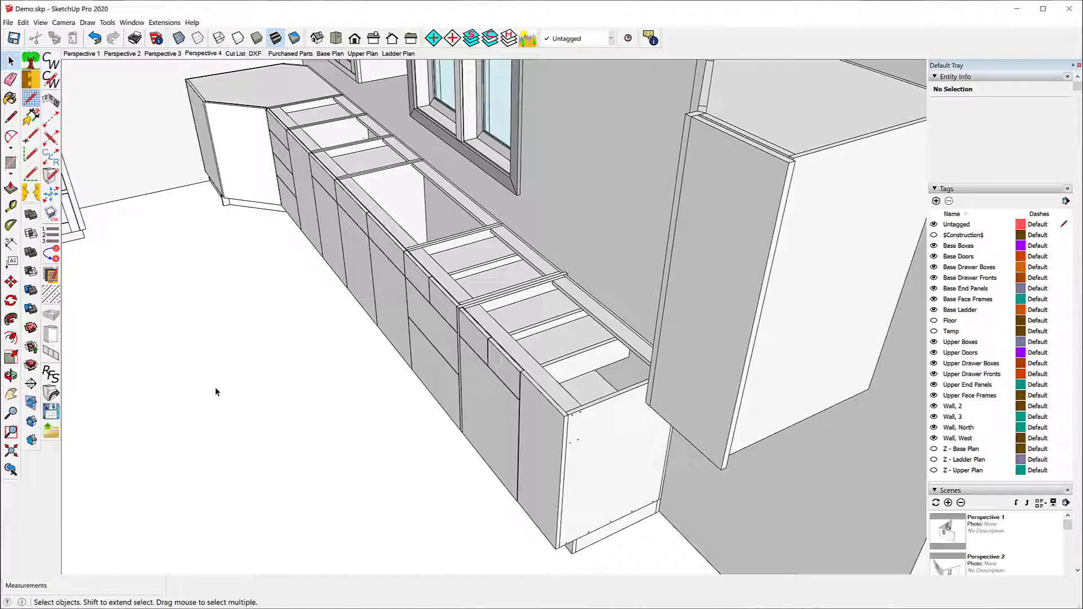
Set Enable CNC Cutting to Yes in the CabWriter project settings and review the Cut List oversizing and edge banding values.
{"action": "middle_click_drag", "start_coordinate": [301, 317], "coordinate": [435, 299]}
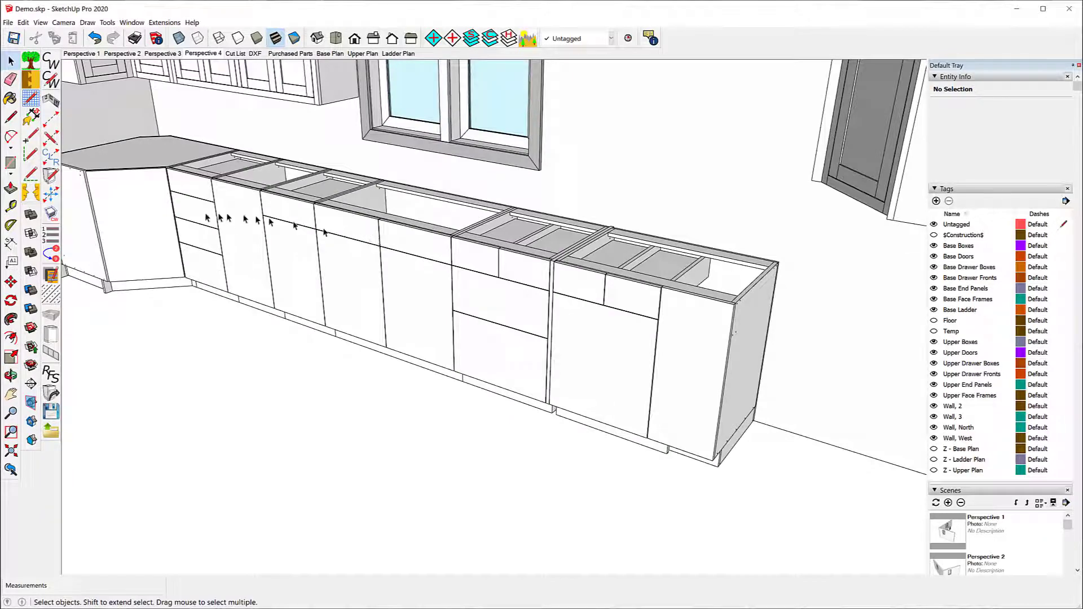
{"action": "scroll", "coordinate": [207, 217], "scroll_direction": "up", "scroll_amount": 10}
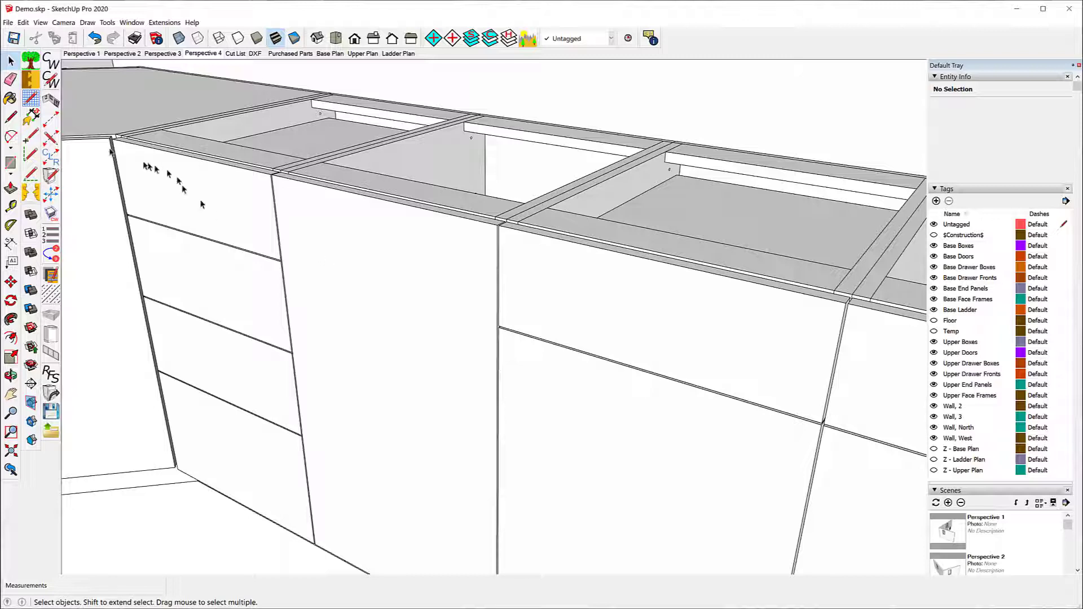
{"action": "left_click", "coordinate": [51, 81]}
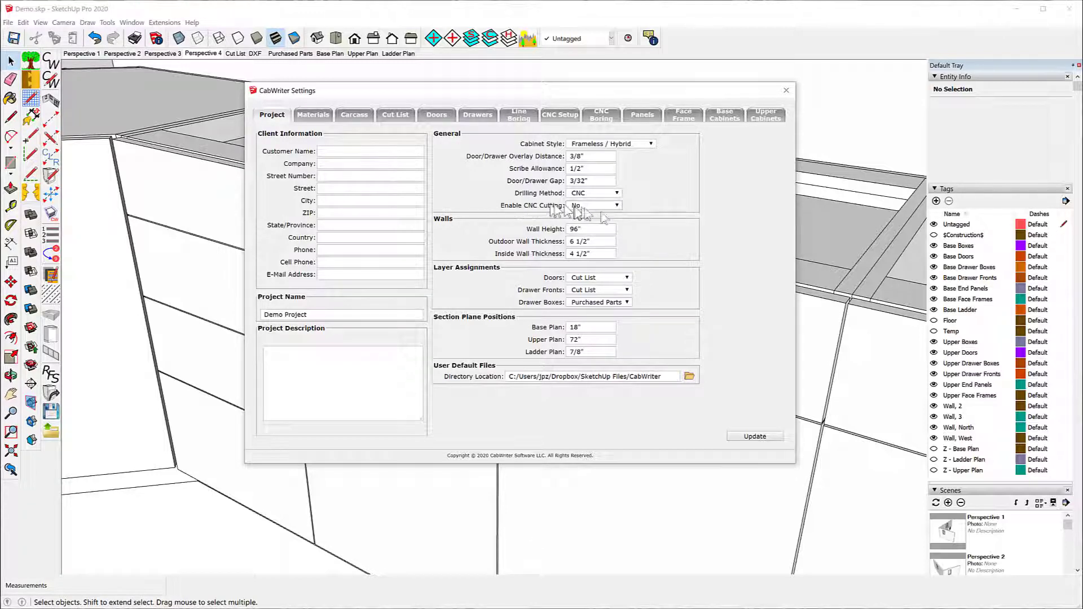
{"action": "left_click", "coordinate": [617, 207]}
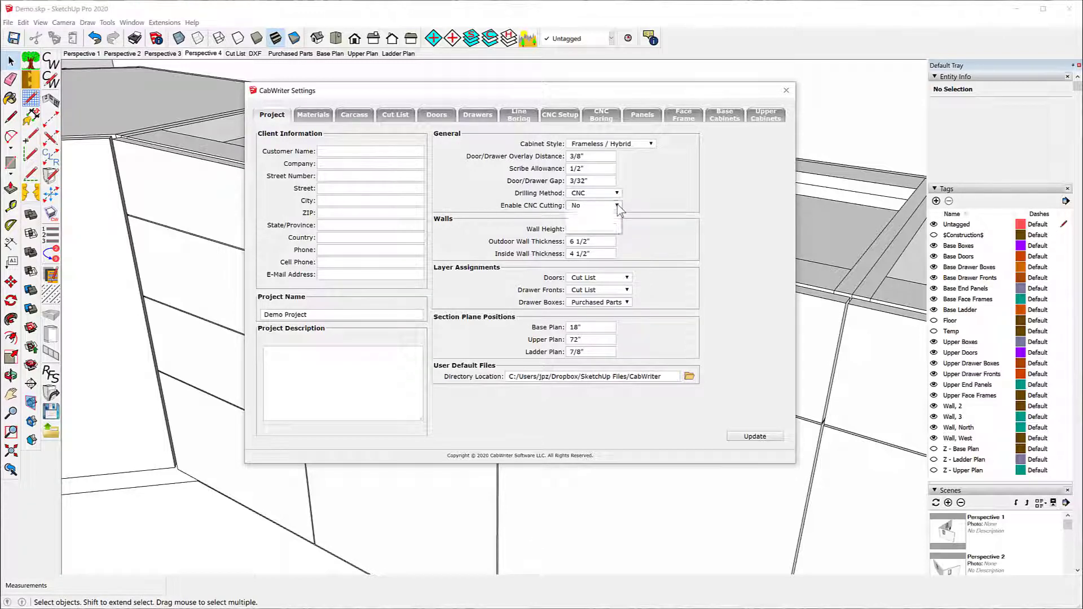
{"action": "left_click", "coordinate": [601, 215]}
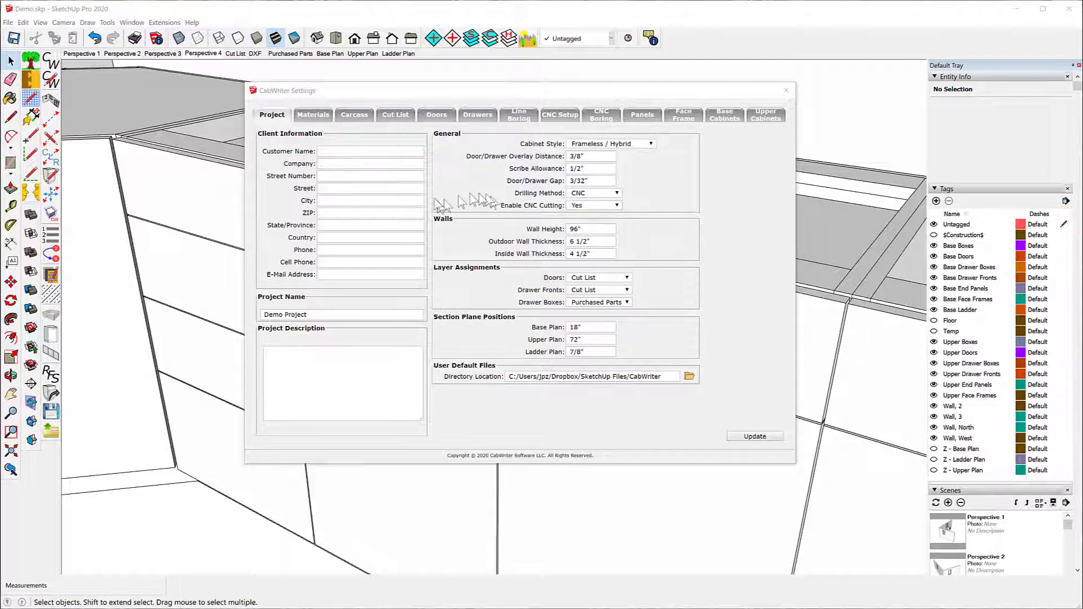
{"action": "left_click", "coordinate": [396, 114]}
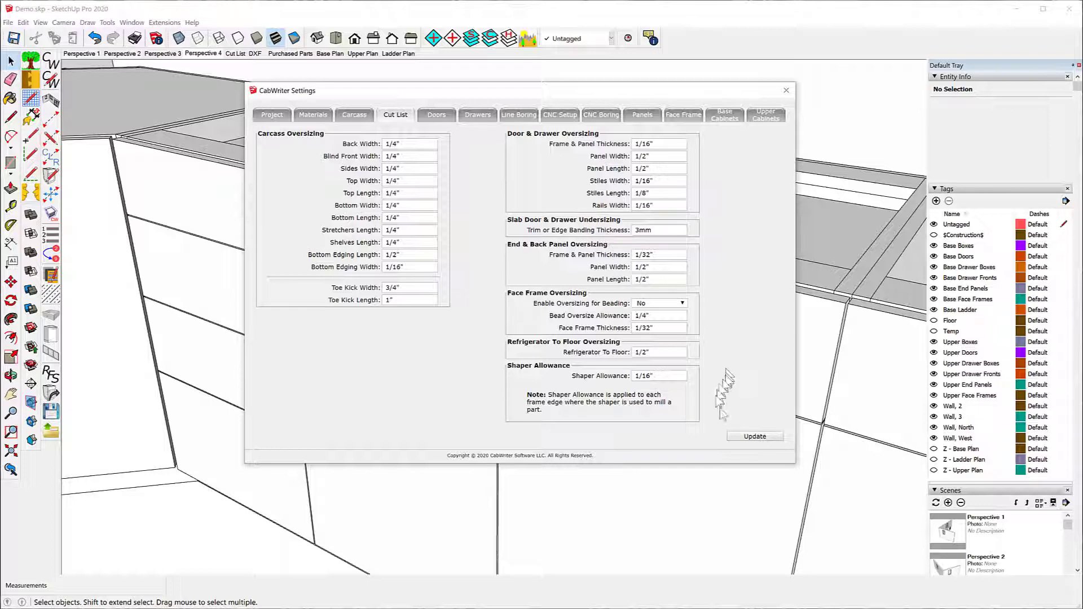
{"action": "left_click", "coordinate": [786, 90]}
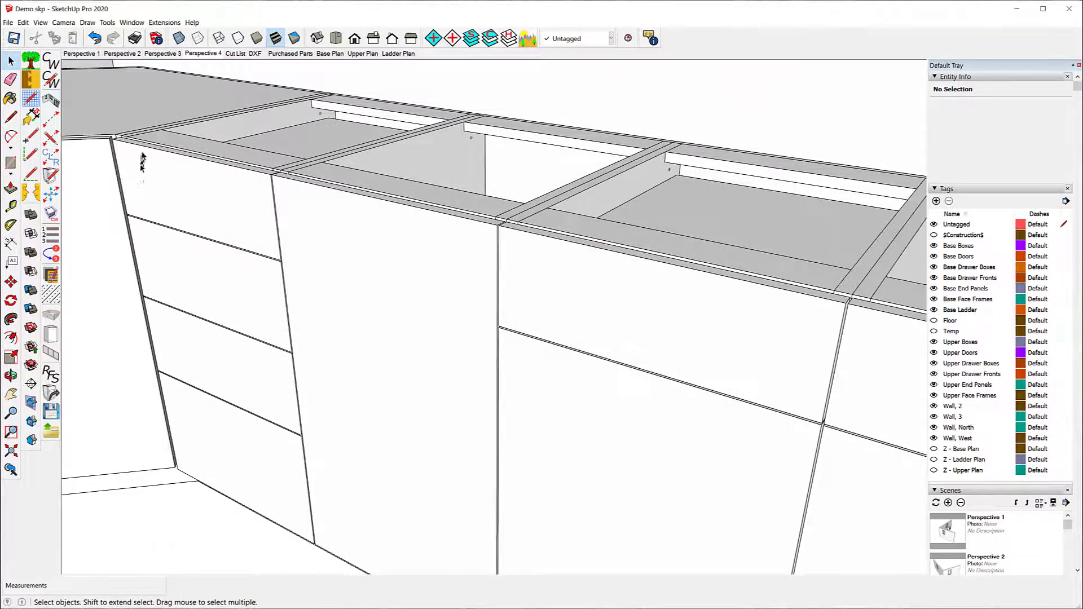
Select a front on each base cabinet from the corner unit to the end unit and redraw the selected cabinets without their stored defaults.
{"action": "scroll", "coordinate": [142, 159], "scroll_direction": "down", "scroll_amount": 6}
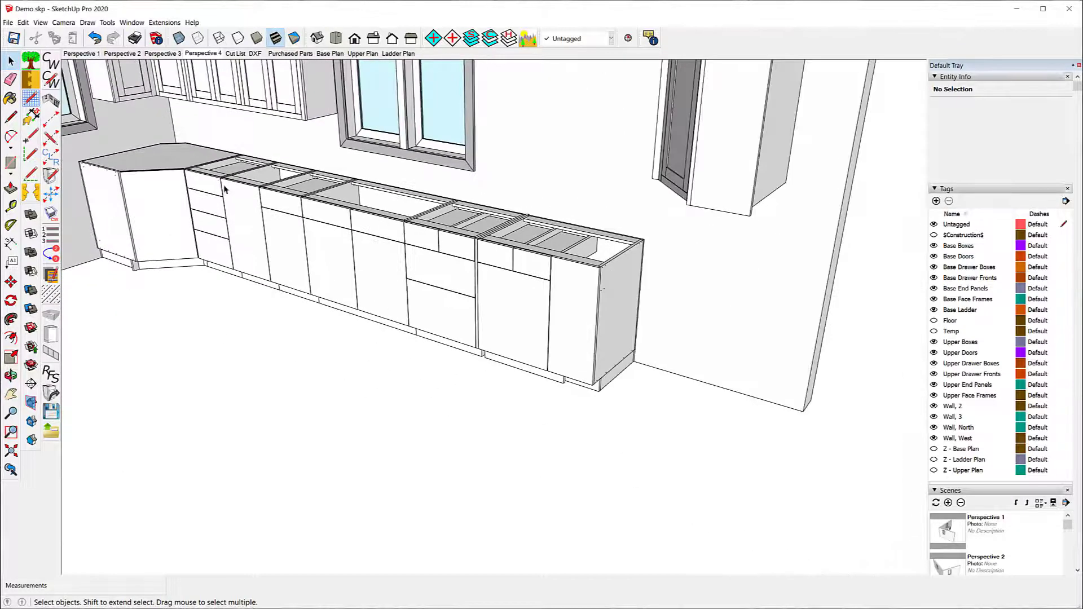
{"action": "left_click", "coordinate": [157, 211]}
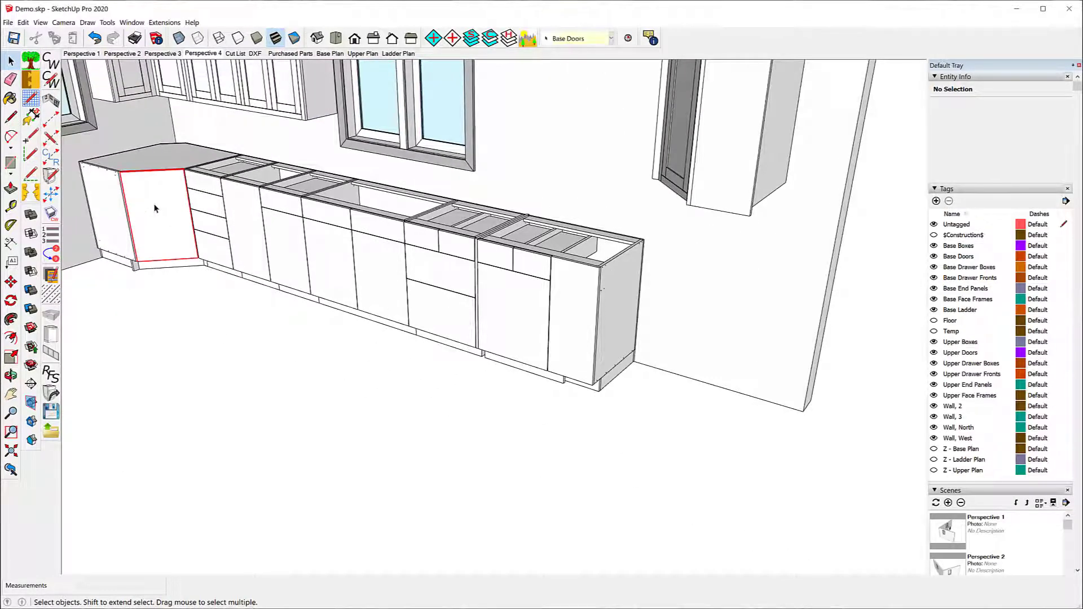
{"action": "left_click", "coordinate": [217, 232], "text": "shift"}
{"action": "left_click", "coordinate": [254, 241], "text": "shift"}
{"action": "left_click", "coordinate": [340, 268], "text": "shift"}
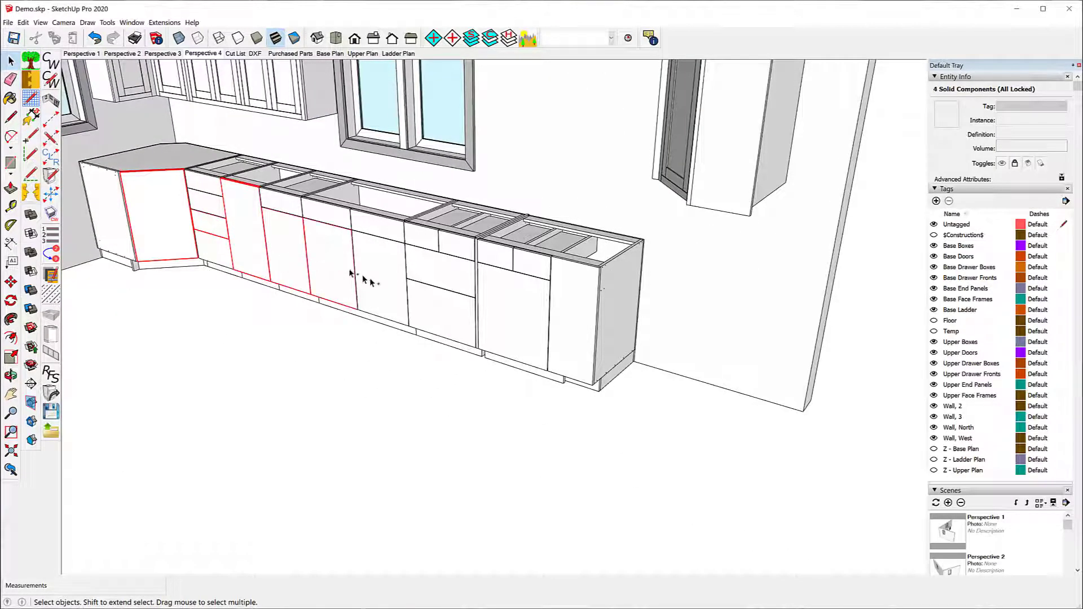
{"action": "left_click", "coordinate": [393, 278], "text": "shift"}
{"action": "left_click", "coordinate": [437, 268], "text": "shift"}
{"action": "left_click", "coordinate": [489, 302], "text": "shift"}
{"action": "right_click", "coordinate": [499, 300]}
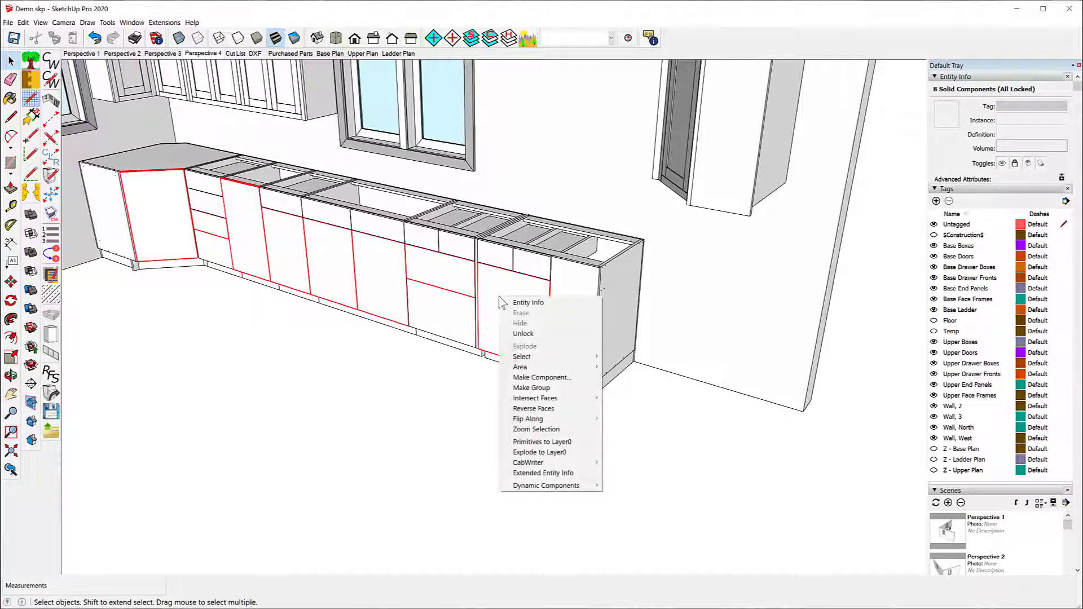
{"action": "mouse_move", "coordinate": [537, 465]}
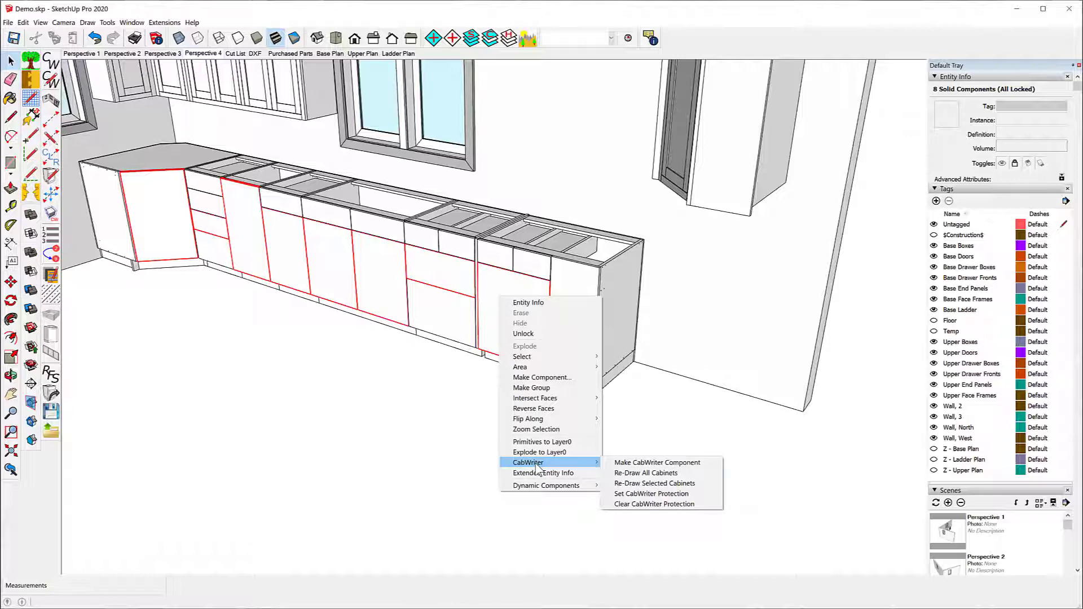
{"action": "left_click", "coordinate": [664, 484]}
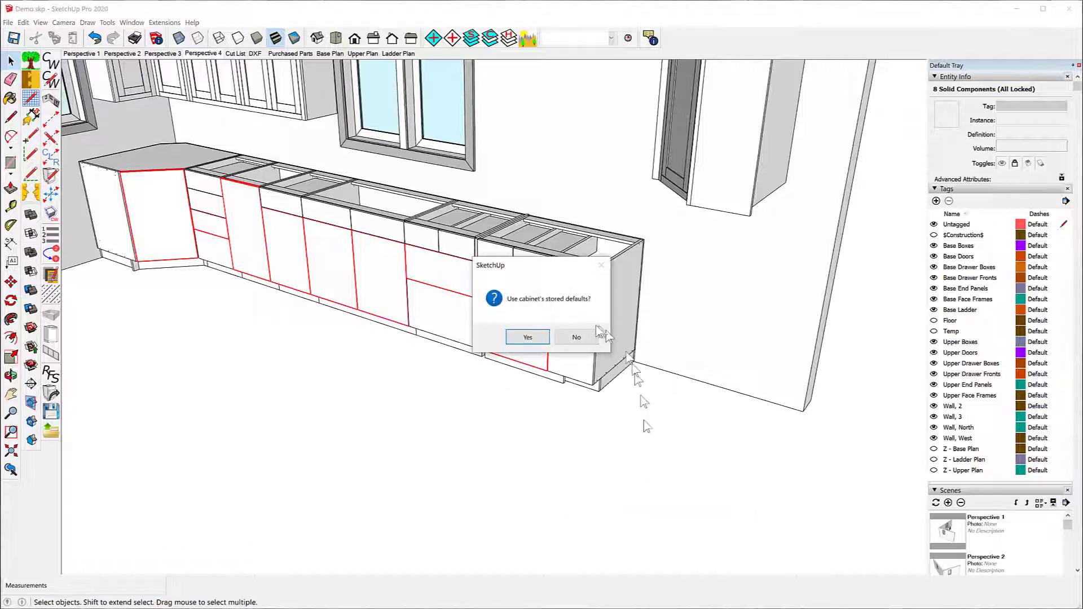
{"action": "left_click", "coordinate": [570, 334]}
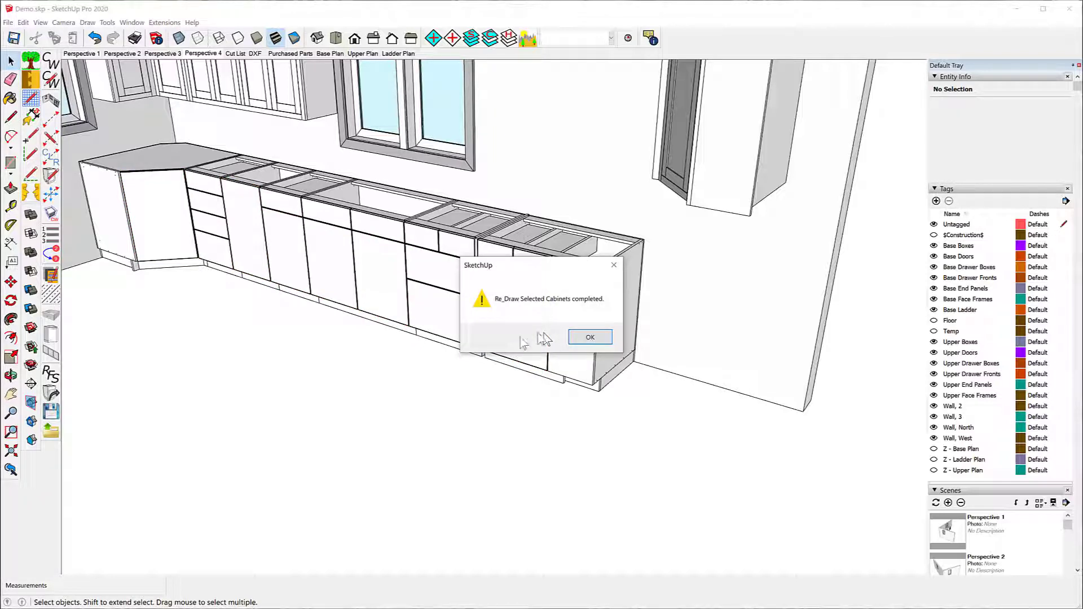
{"action": "left_click", "coordinate": [587, 337]}
Examine the gaps between the doors and drawer fronts along the redrawn base cabinets, including the corner cabinet.
{"action": "scroll", "coordinate": [398, 303], "scroll_direction": "up", "scroll_amount": 10}
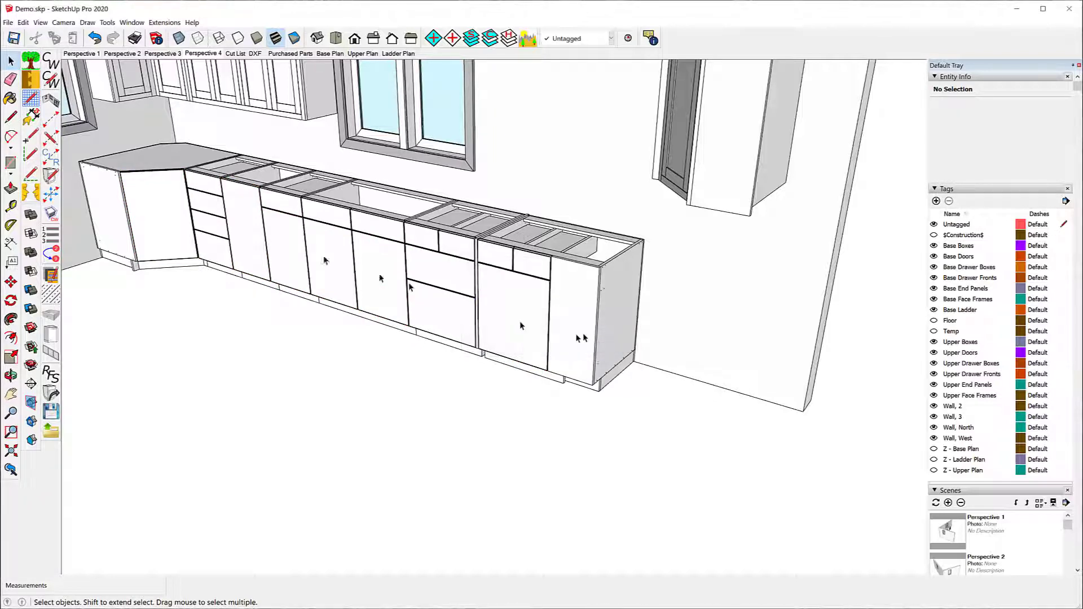
{"action": "scroll", "coordinate": [372, 273], "scroll_direction": "up", "scroll_amount": 5}
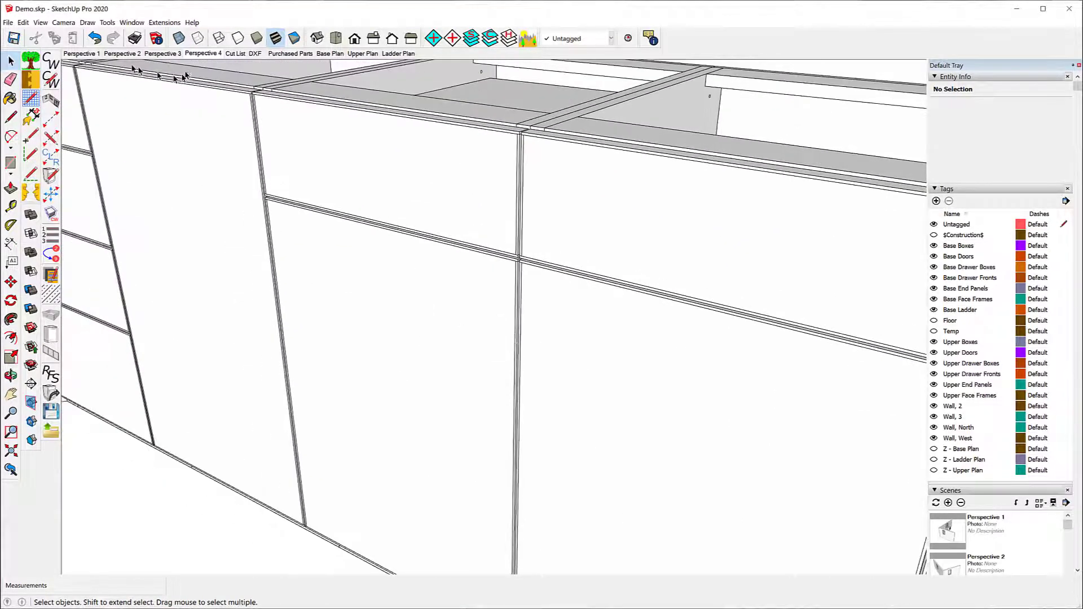
{"action": "scroll", "coordinate": [168, 67], "scroll_direction": "up", "scroll_amount": 4}
{"action": "scroll", "coordinate": [273, 134], "scroll_direction": "down", "scroll_amount": 2}
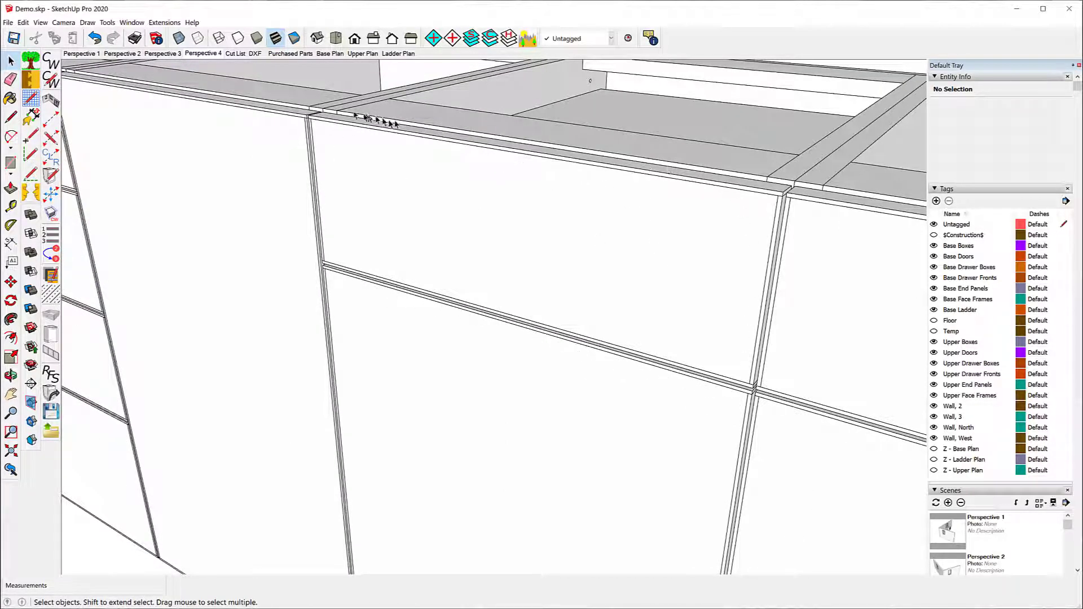
{"action": "scroll", "coordinate": [316, 157], "scroll_direction": "down", "scroll_amount": 2}
{"action": "scroll", "coordinate": [316, 158], "scroll_direction": "down", "scroll_amount": 4}
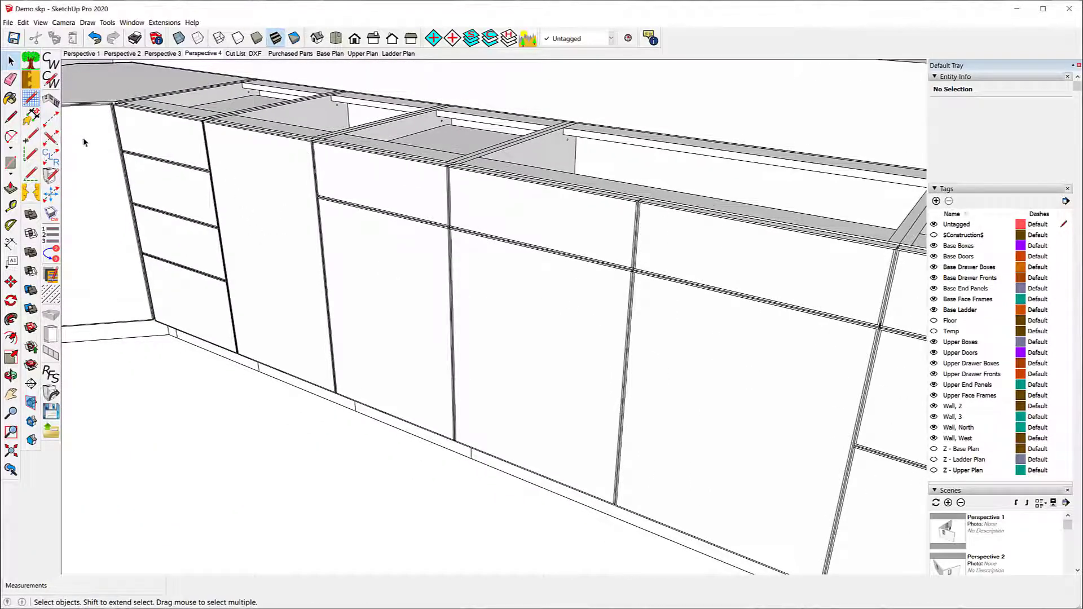
{"action": "scroll", "coordinate": [97, 144], "scroll_direction": "up", "scroll_amount": 3}
{"action": "scroll", "coordinate": [589, 231], "scroll_direction": "down", "scroll_amount": 1}
{"action": "scroll", "coordinate": [274, 157], "scroll_direction": "down", "scroll_amount": 2}
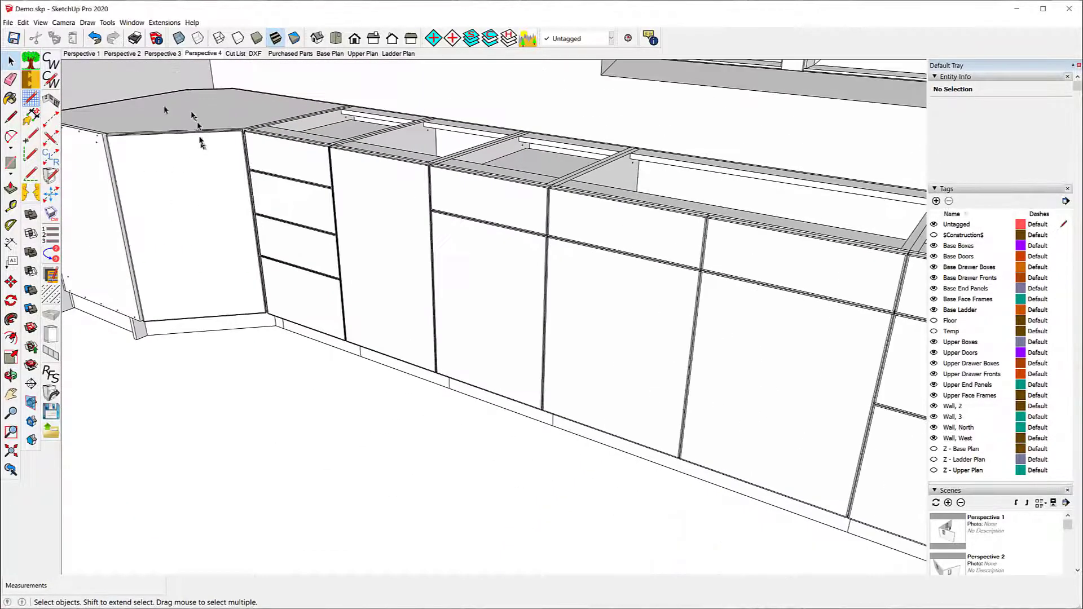
{"action": "scroll", "coordinate": [89, 135], "scroll_direction": "up", "scroll_amount": 3}
{"action": "scroll", "coordinate": [128, 153], "scroll_direction": "up", "scroll_amount": 3}
{"action": "scroll", "coordinate": [128, 153], "scroll_direction": "down", "scroll_amount": 6}
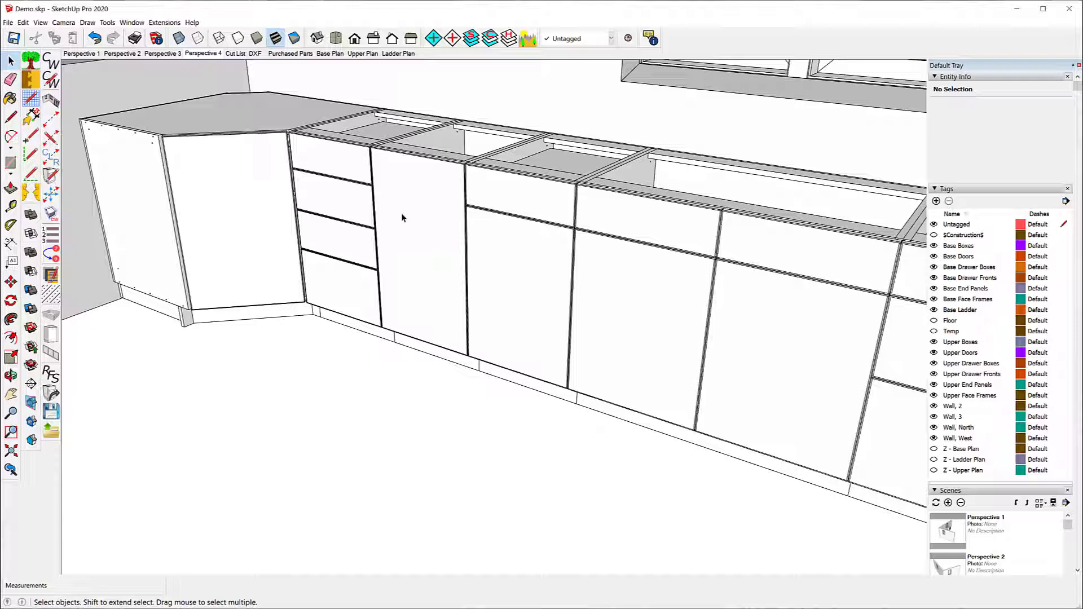
{"action": "scroll", "coordinate": [665, 214], "scroll_direction": "up", "scroll_amount": 3}
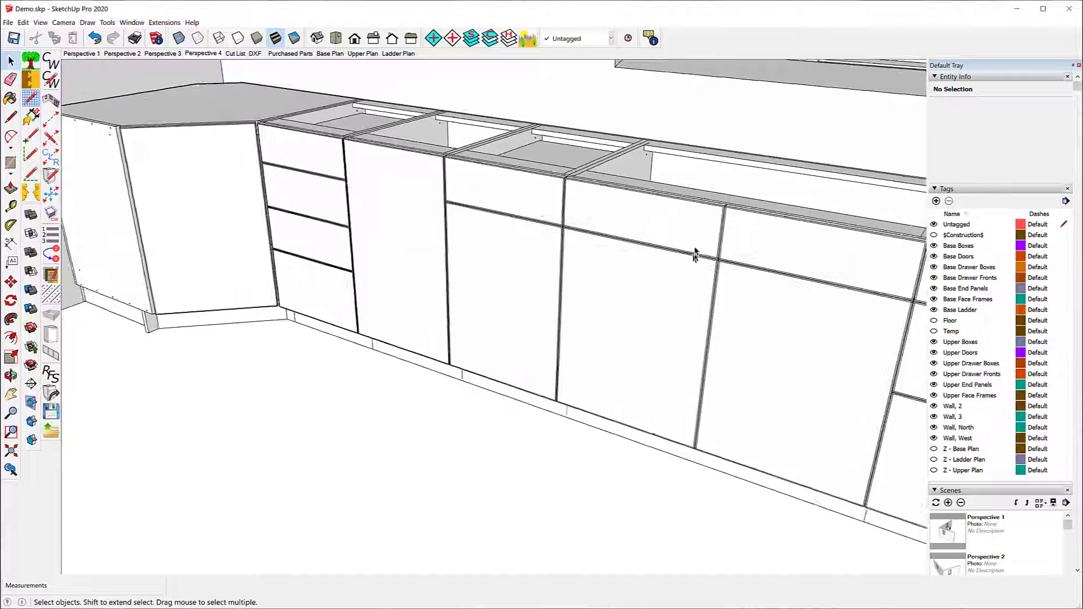
{"action": "scroll", "coordinate": [584, 214], "scroll_direction": "up", "scroll_amount": 4}
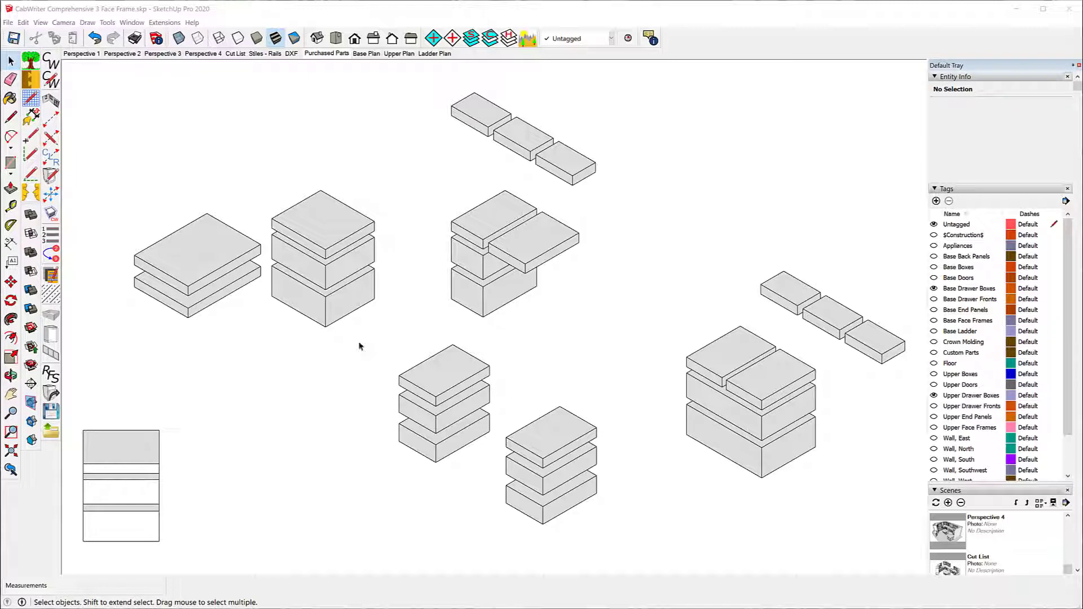
View the kitchen in the Perspective 4 scene, return to the Purchased Parts scene, and open CabWriter's Create Drawer Box Parts.
{"action": "left_click", "coordinate": [206, 55]}
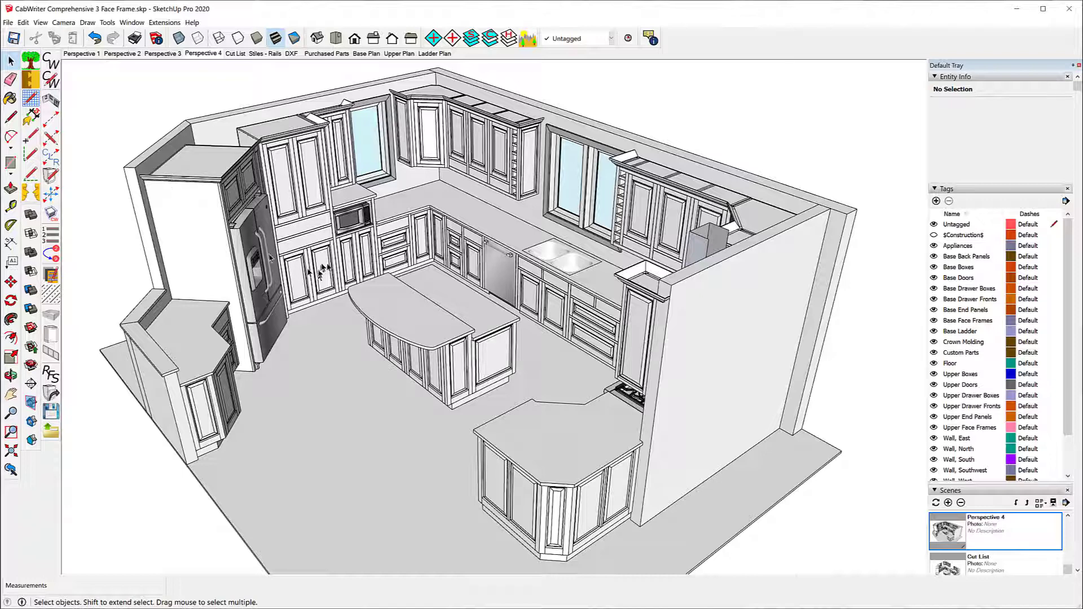
{"action": "left_click", "coordinate": [326, 54]}
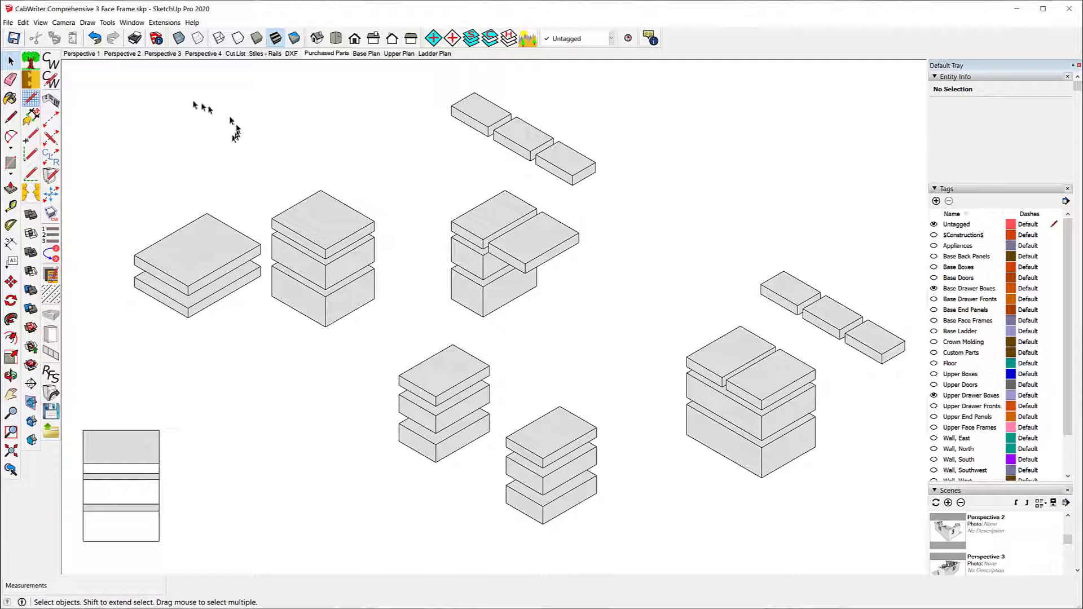
{"action": "left_click", "coordinate": [88, 23]}
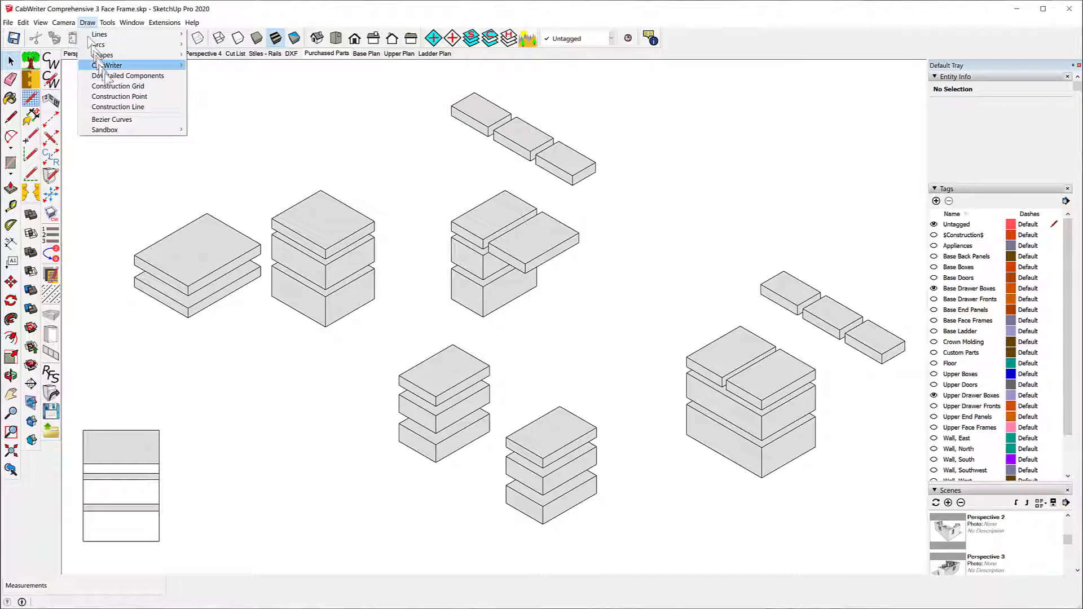
{"action": "mouse_move", "coordinate": [155, 76]}
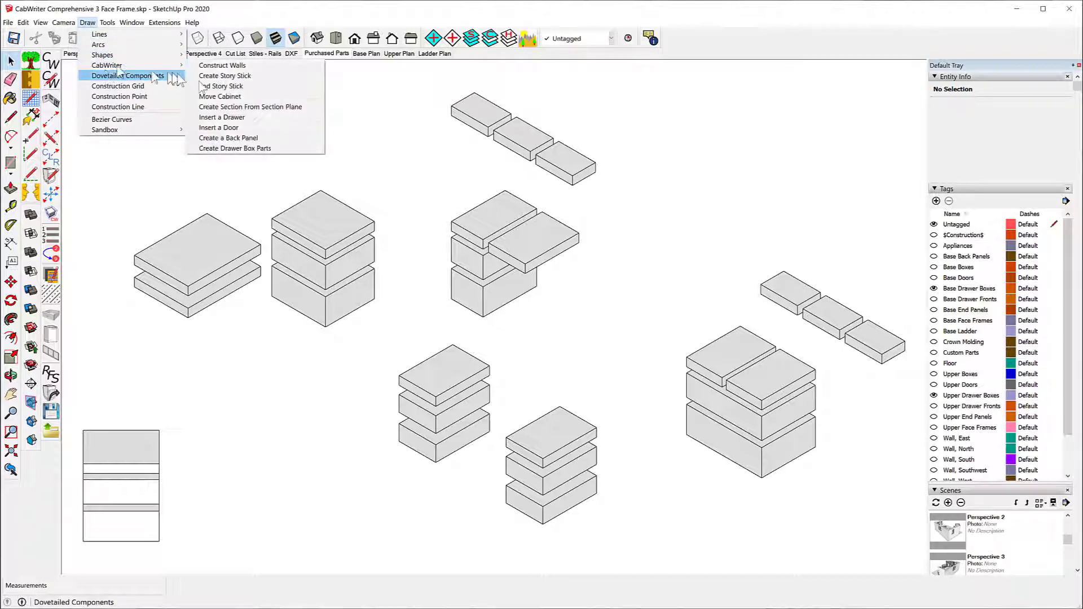
{"action": "left_click", "coordinate": [235, 149]}
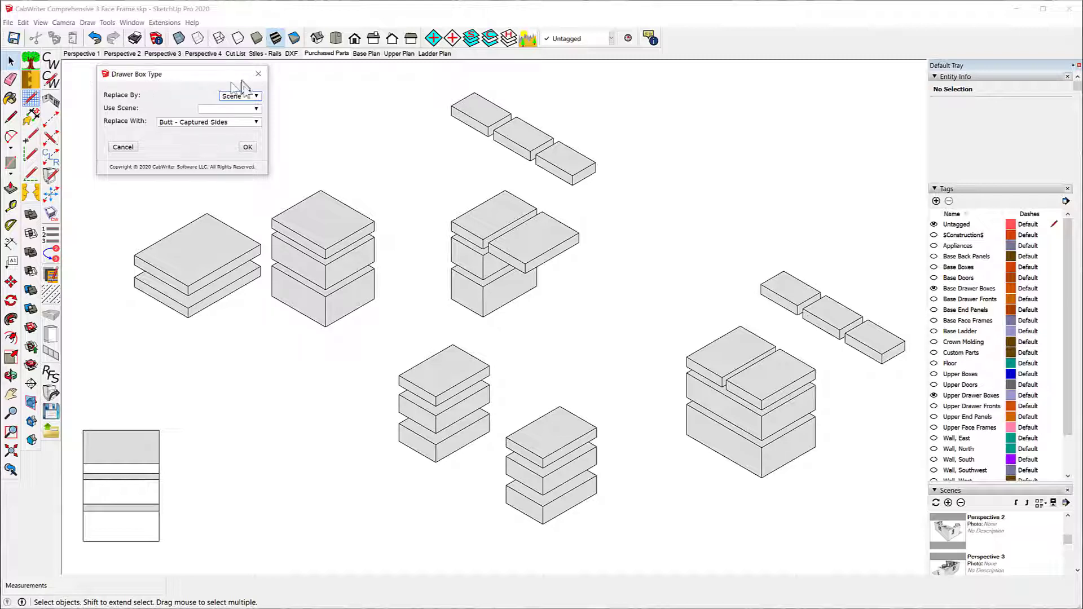
Set Replace By to Selection, pick the top drawer box of the upper middle stack, and replace it with Butt - Captured Sides.
{"action": "left_click", "coordinate": [257, 97]}
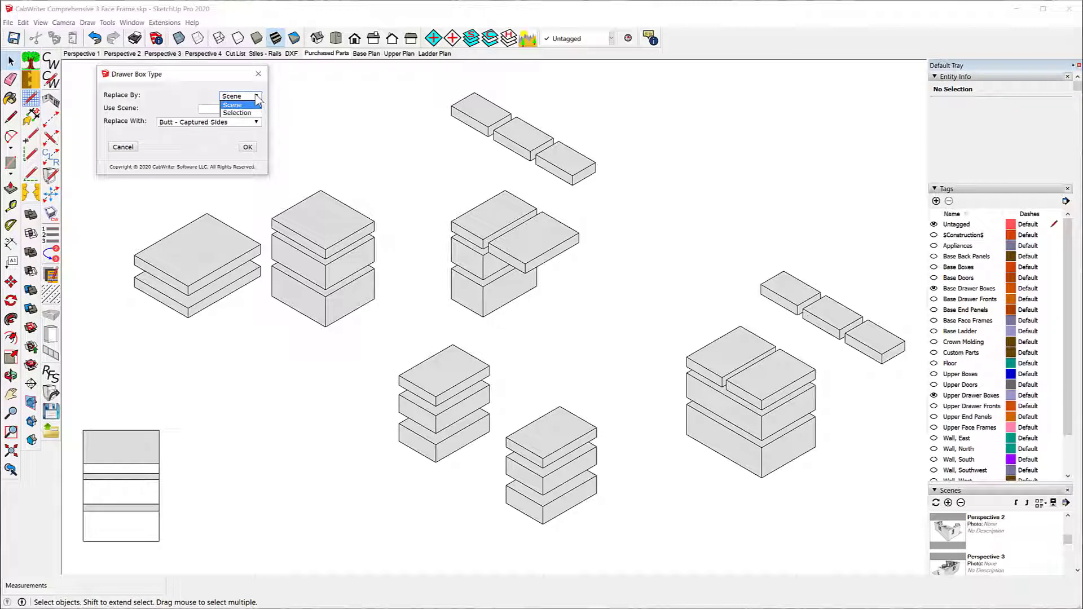
{"action": "left_click", "coordinate": [251, 112]}
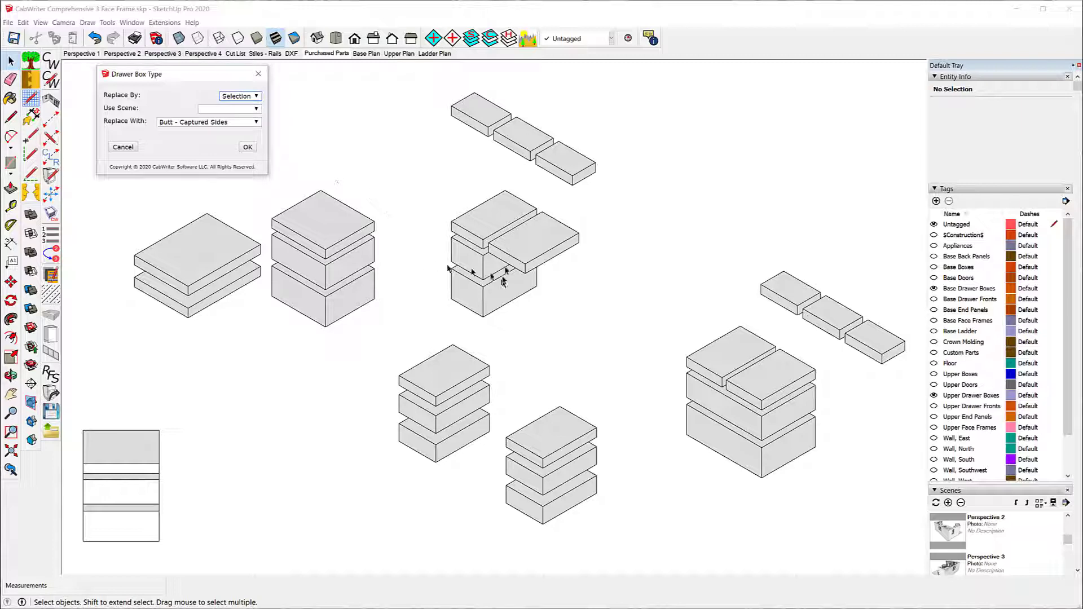
{"action": "left_click", "coordinate": [494, 229]}
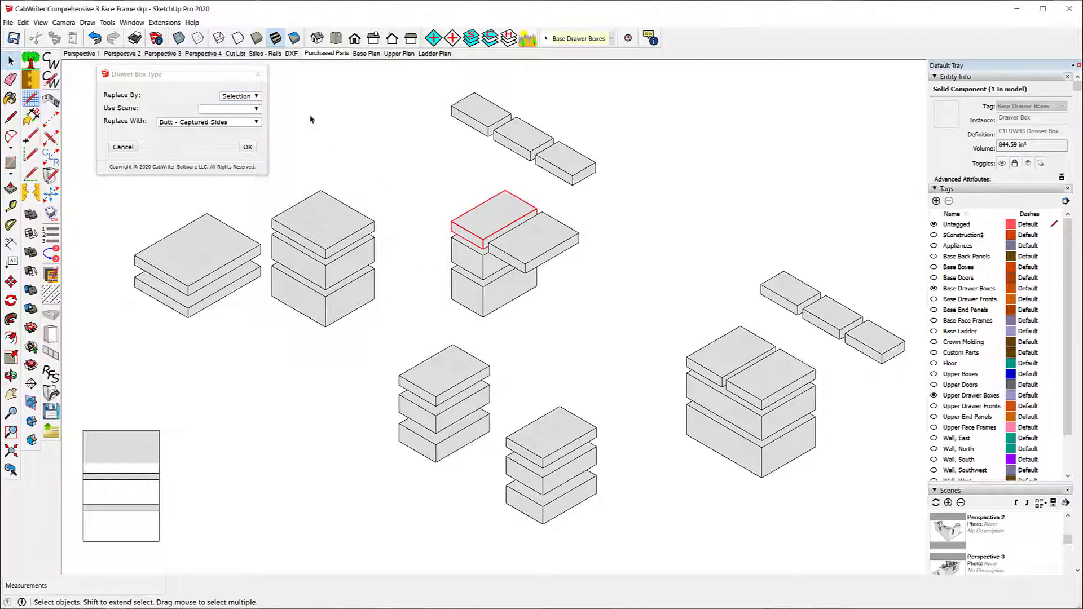
{"action": "left_click", "coordinate": [256, 126]}
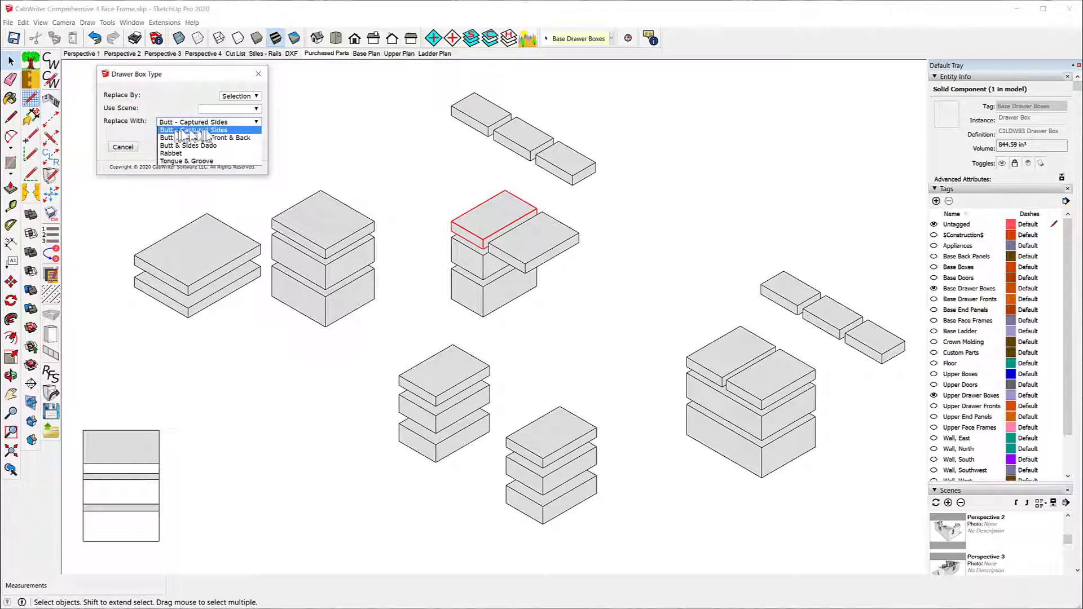
{"action": "left_click", "coordinate": [215, 130]}
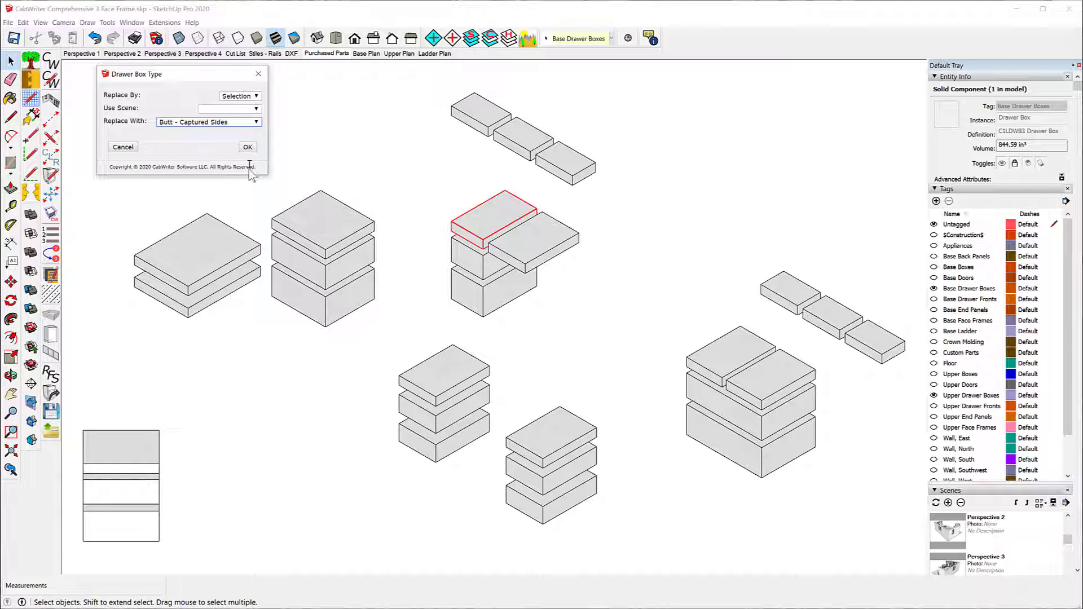
{"action": "left_click", "coordinate": [247, 147]}
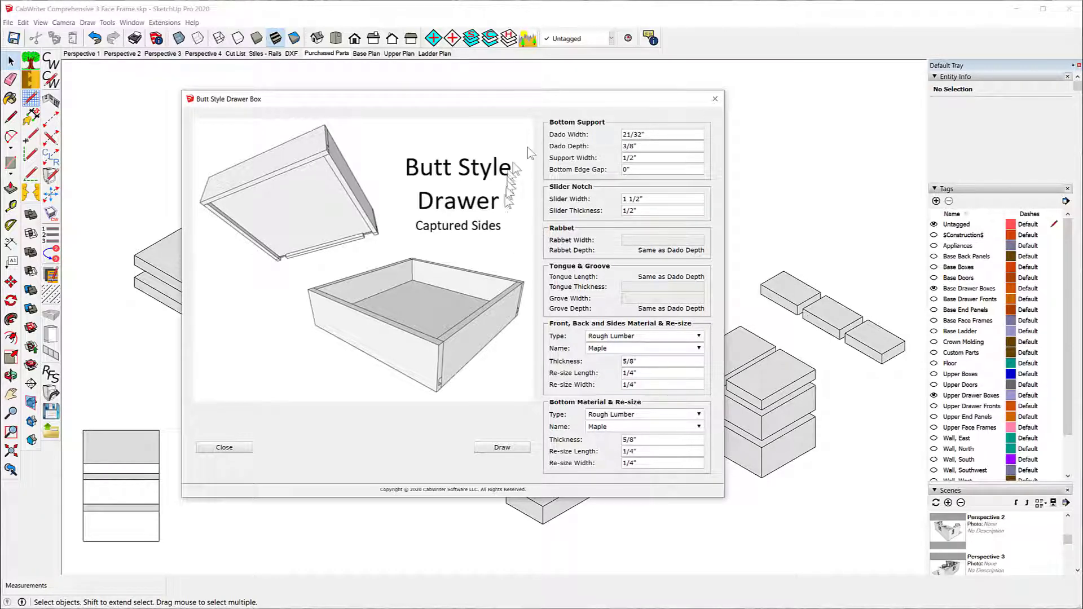
Review the Dado Width, Bottom Edge Gap and Slider Width settings of the butt style drawer box and draw its parts.
{"action": "left_click", "coordinate": [656, 134]}
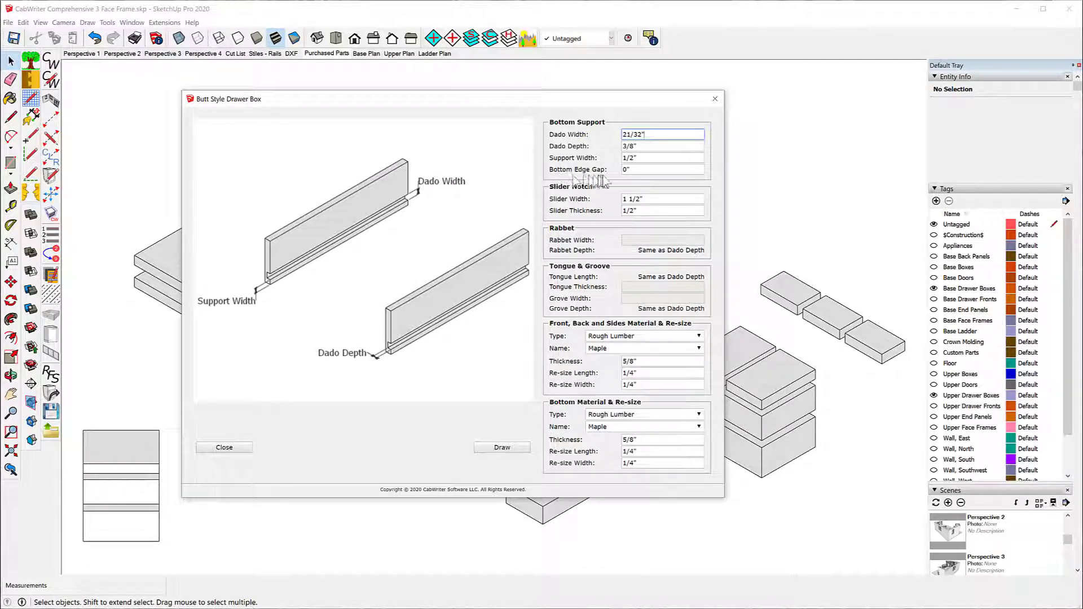
{"action": "left_click", "coordinate": [639, 169]}
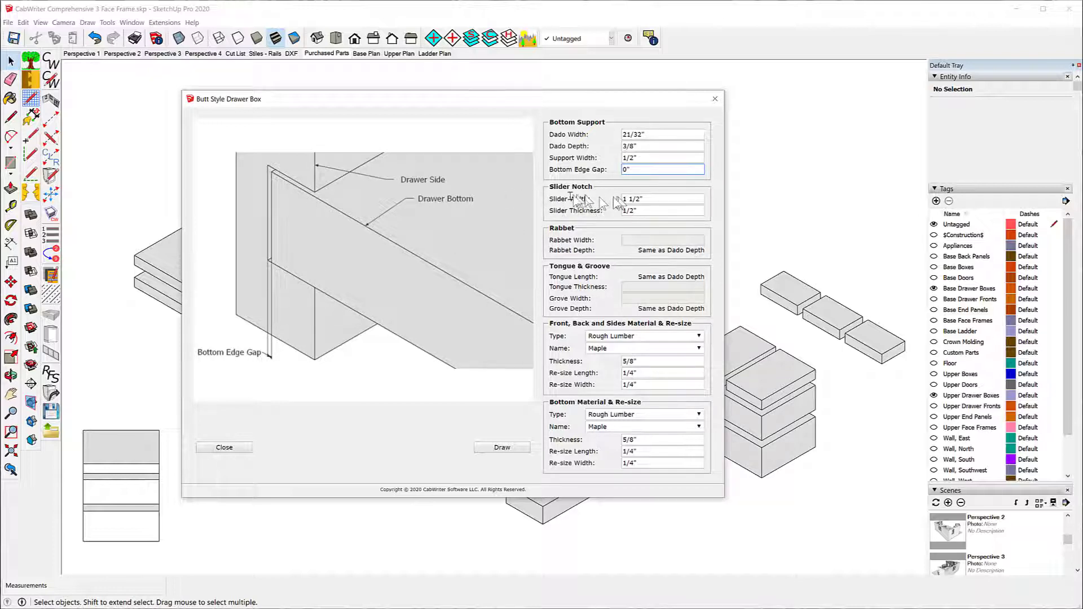
{"action": "left_click", "coordinate": [655, 198]}
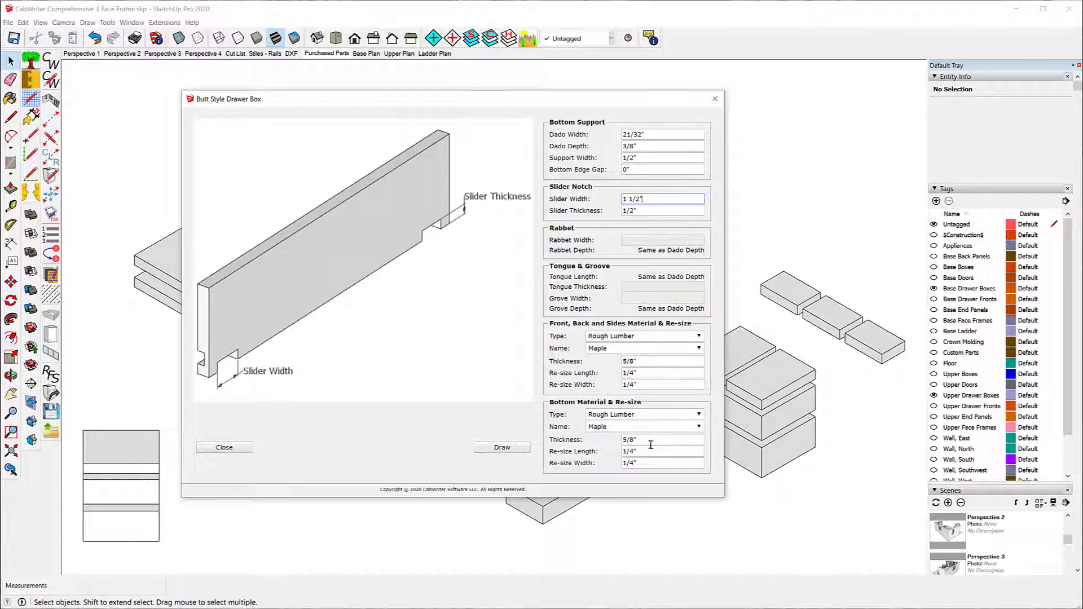
{"action": "left_click", "coordinate": [502, 448]}
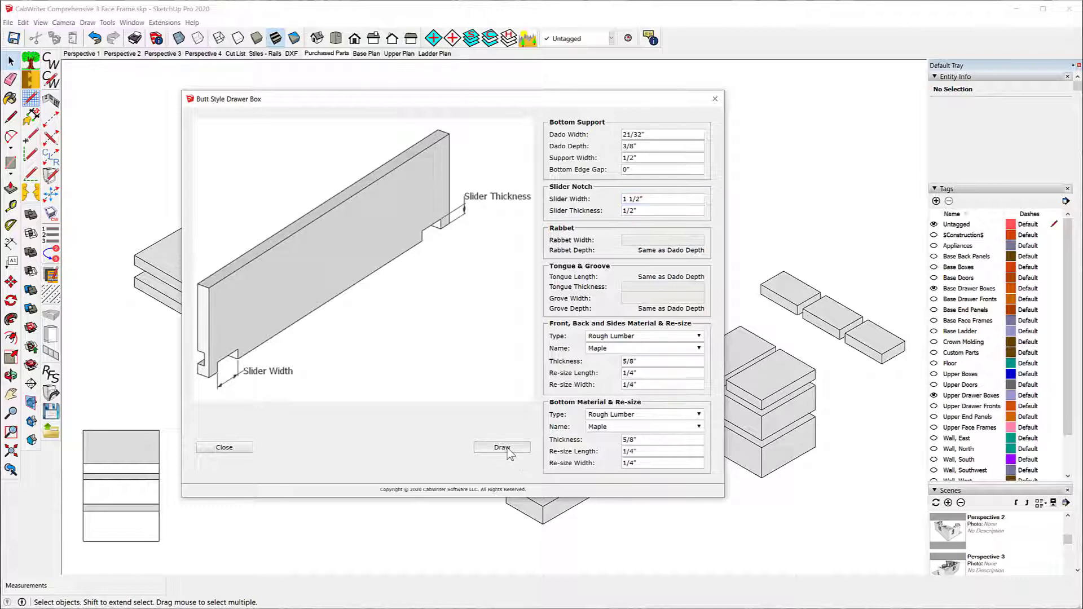
Unlock the left side part of the newly drawn butt style drawer box in the upper middle stack.
{"action": "scroll", "coordinate": [491, 225], "scroll_direction": "up", "scroll_amount": 1}
{"action": "scroll", "coordinate": [491, 225], "scroll_direction": "up", "scroll_amount": 3}
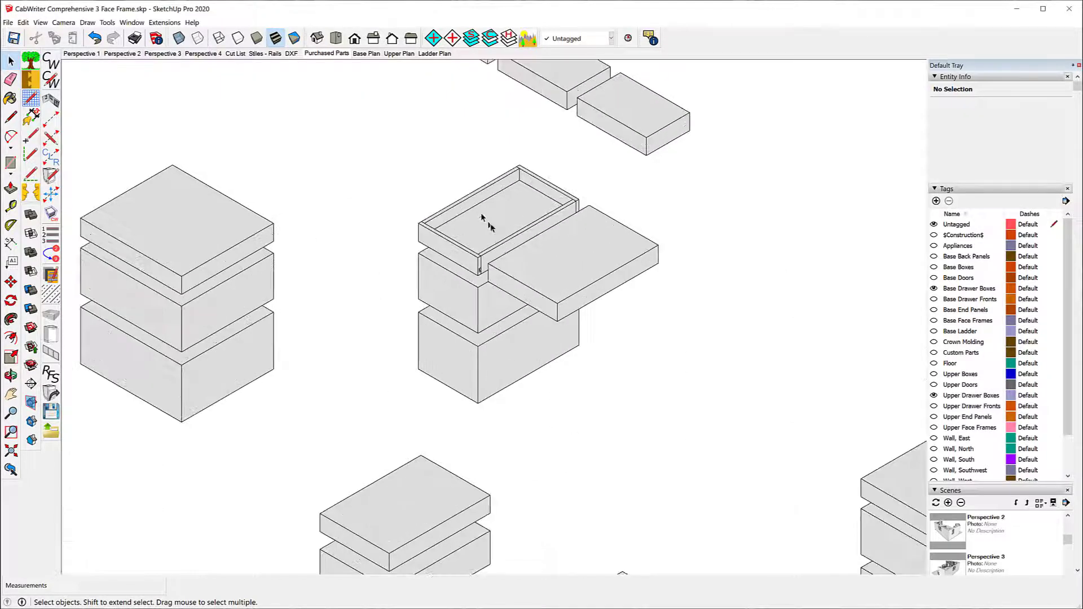
{"action": "scroll", "coordinate": [406, 220], "scroll_direction": "down", "scroll_amount": 1}
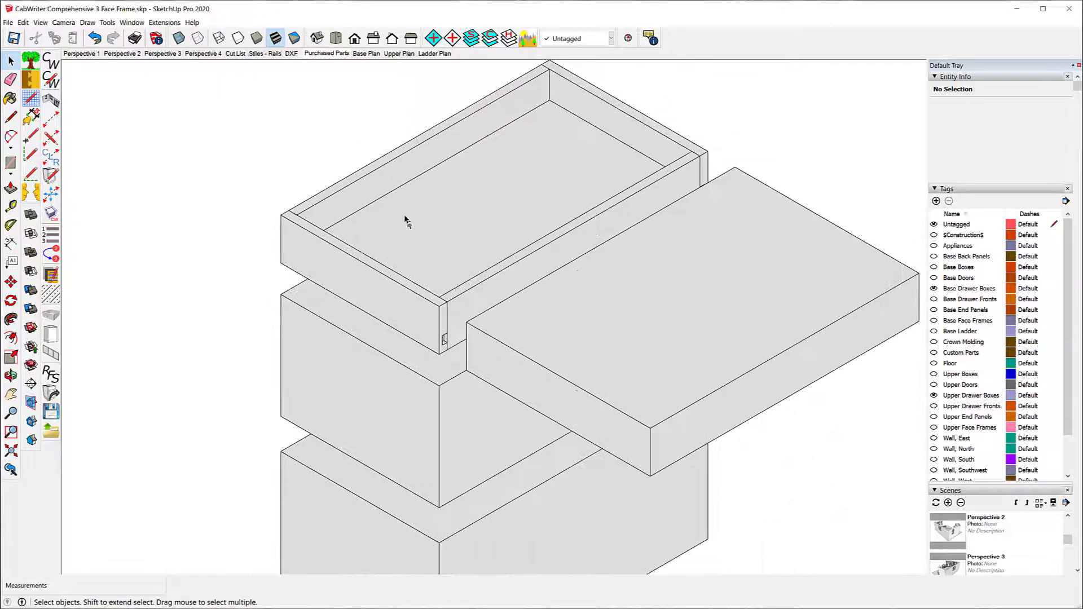
{"action": "scroll", "coordinate": [401, 197], "scroll_direction": "down", "scroll_amount": 2}
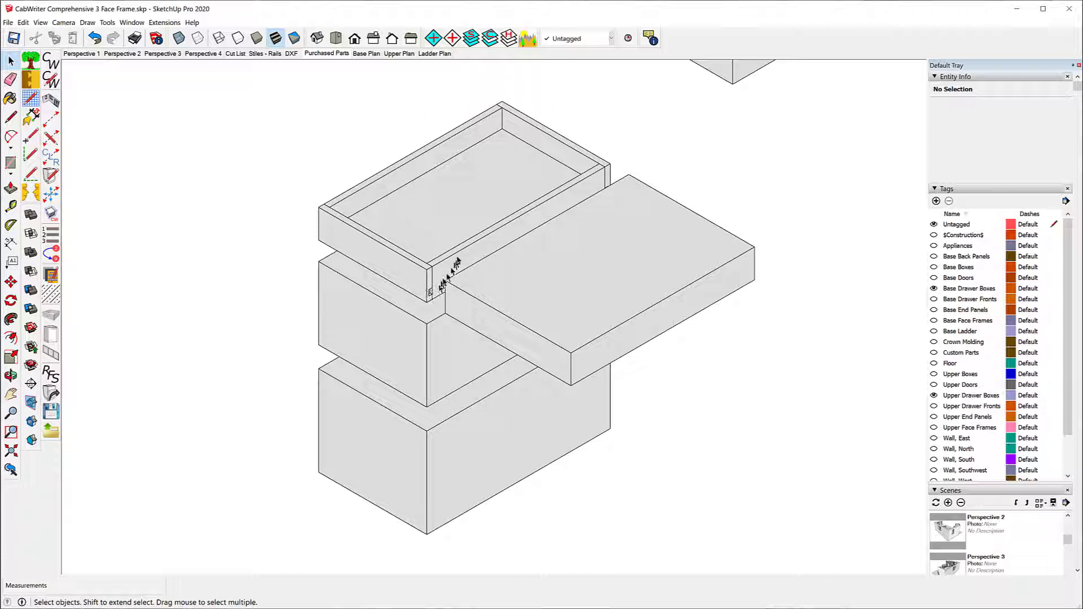
{"action": "right_click", "coordinate": [399, 182]}
{"action": "left_click", "coordinate": [427, 218]}
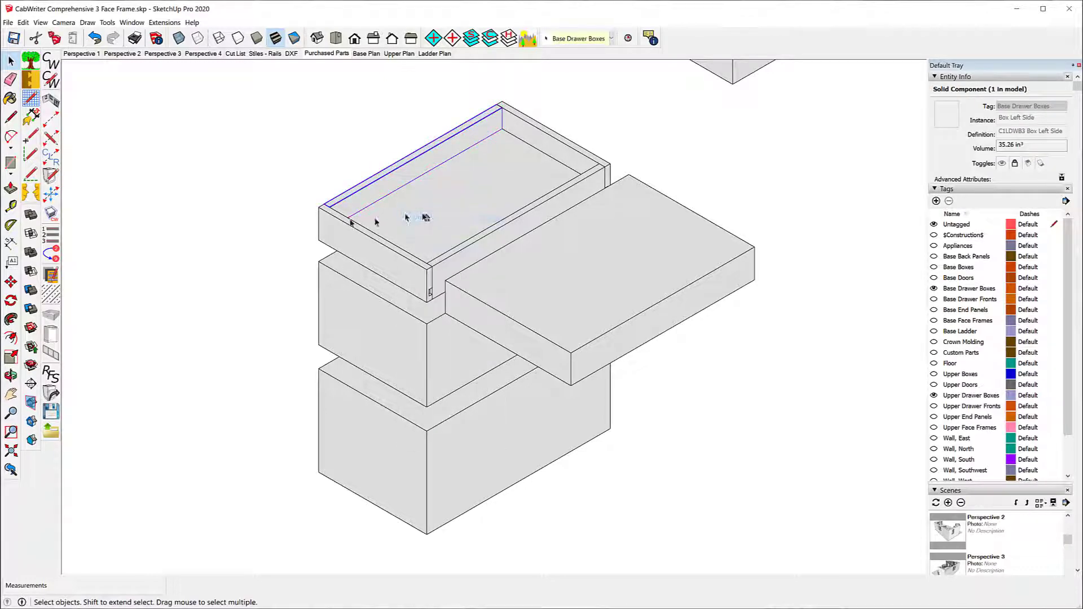
Pull the unlocked left side about 6 3/4" outward along the red axis to inspect its bottom dado, and cancel the move.
{"action": "left_click", "coordinate": [11, 281]}
{"action": "left_click", "coordinate": [417, 164]}
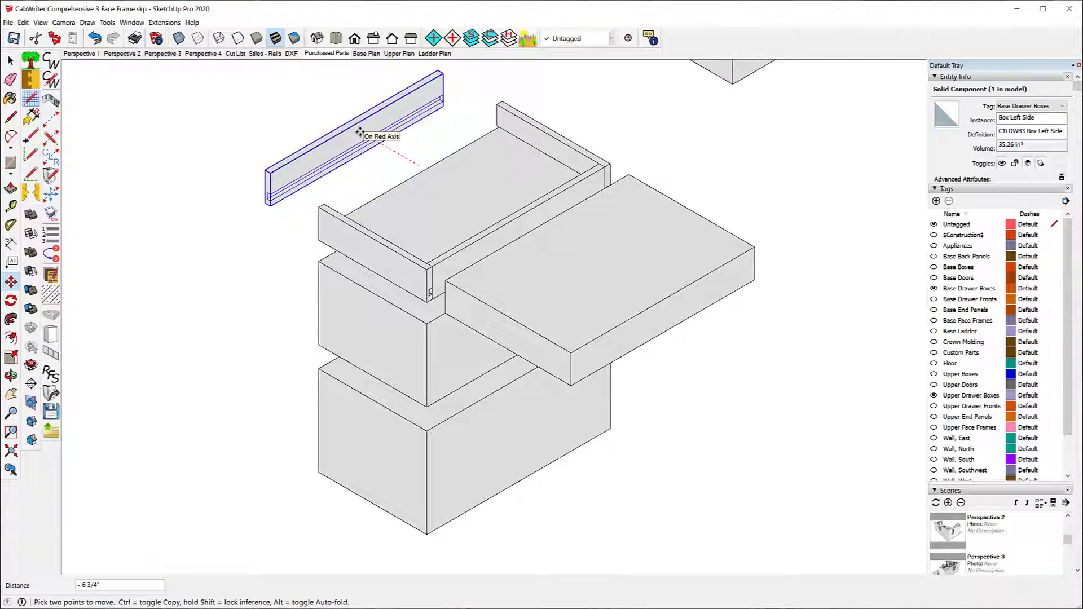
{"action": "key", "text": "Escape"}
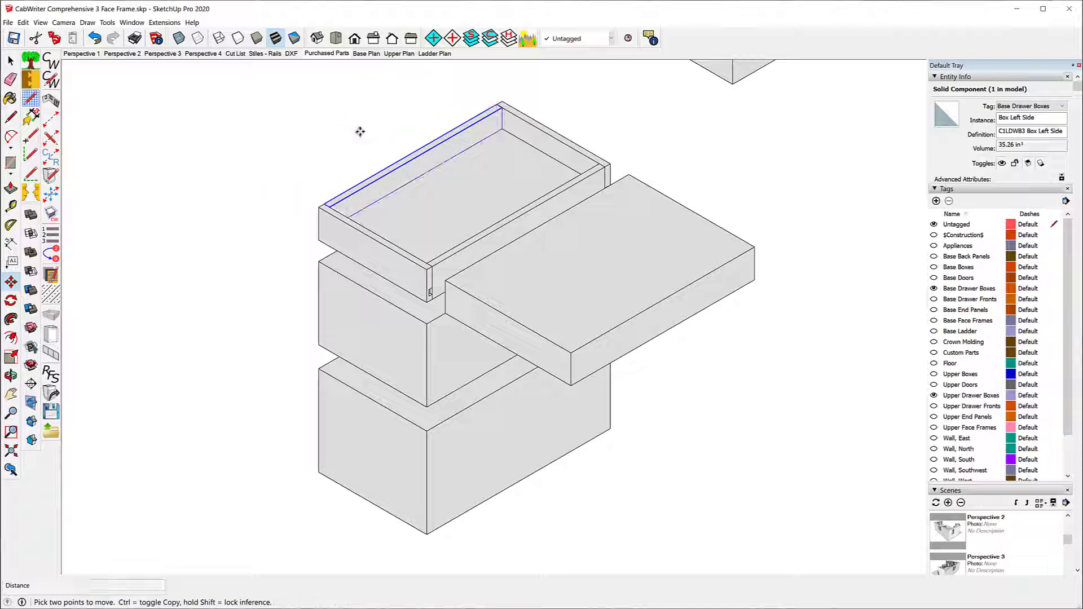
Replace the solid drawer box beside the detailed one, by Selection, with Butt - Captured Front & Back parts using Create Drawer Box Parts.
{"action": "scroll", "coordinate": [201, 149], "scroll_direction": "down", "scroll_amount": 4}
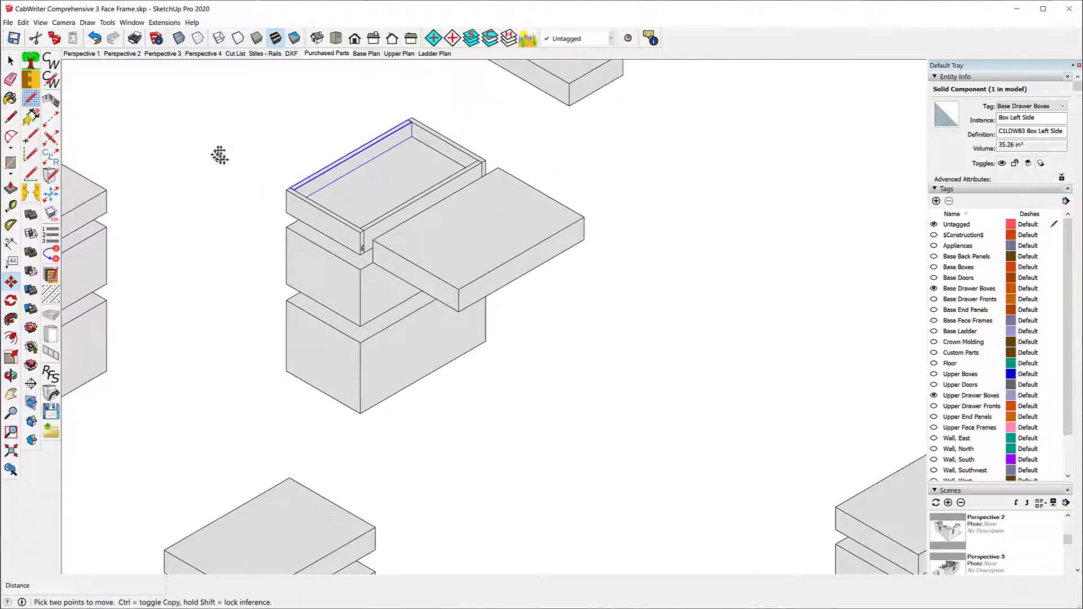
{"action": "scroll", "coordinate": [181, 91], "scroll_direction": "down", "scroll_amount": 2}
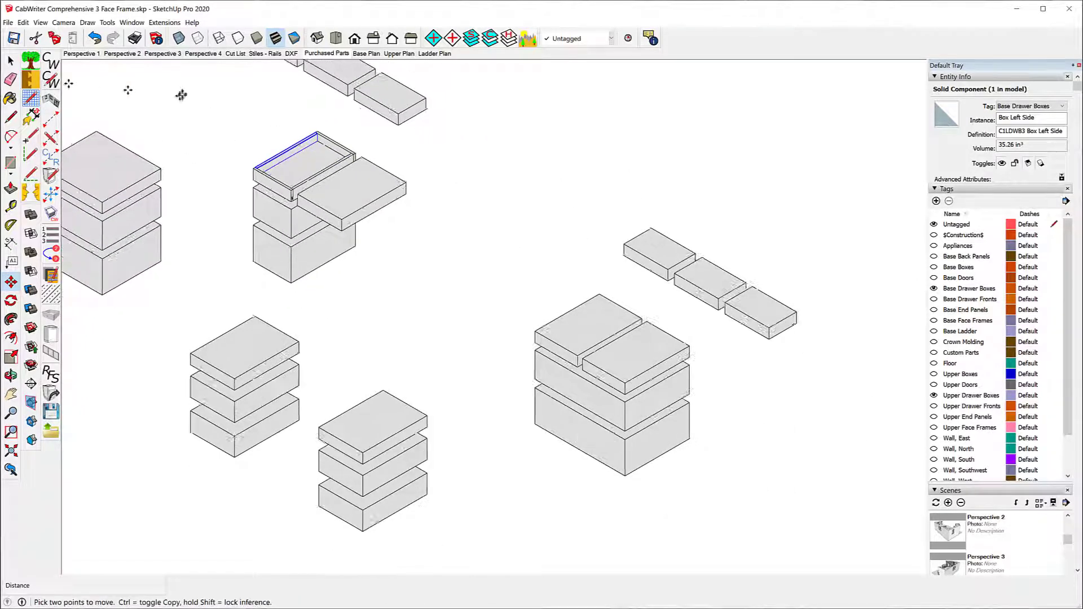
{"action": "scroll", "coordinate": [178, 90], "scroll_direction": "up", "scroll_amount": 3}
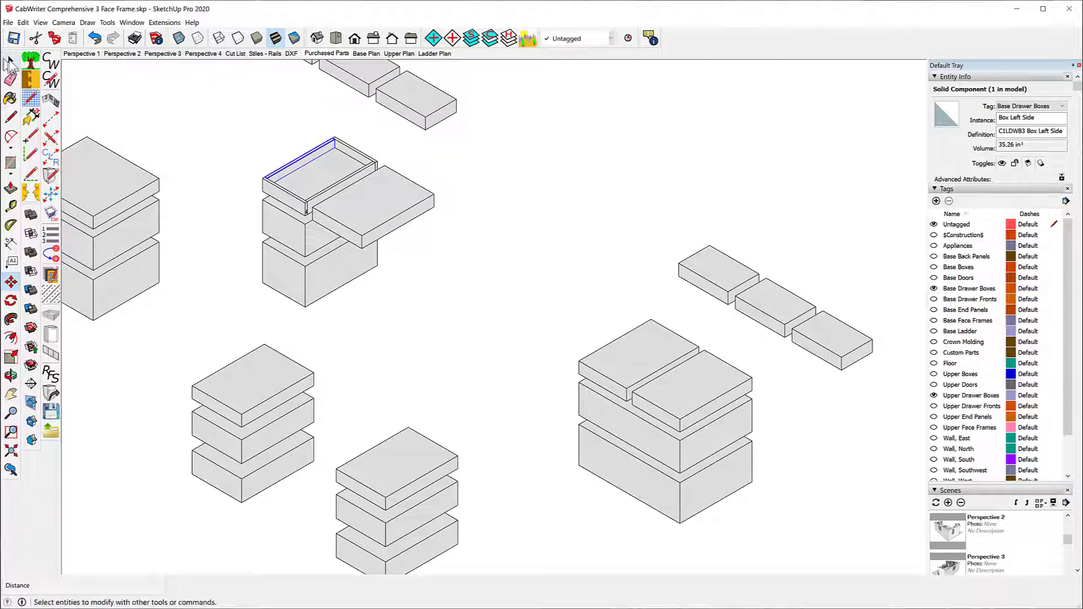
{"action": "left_click", "coordinate": [11, 61]}
{"action": "left_click", "coordinate": [355, 226]}
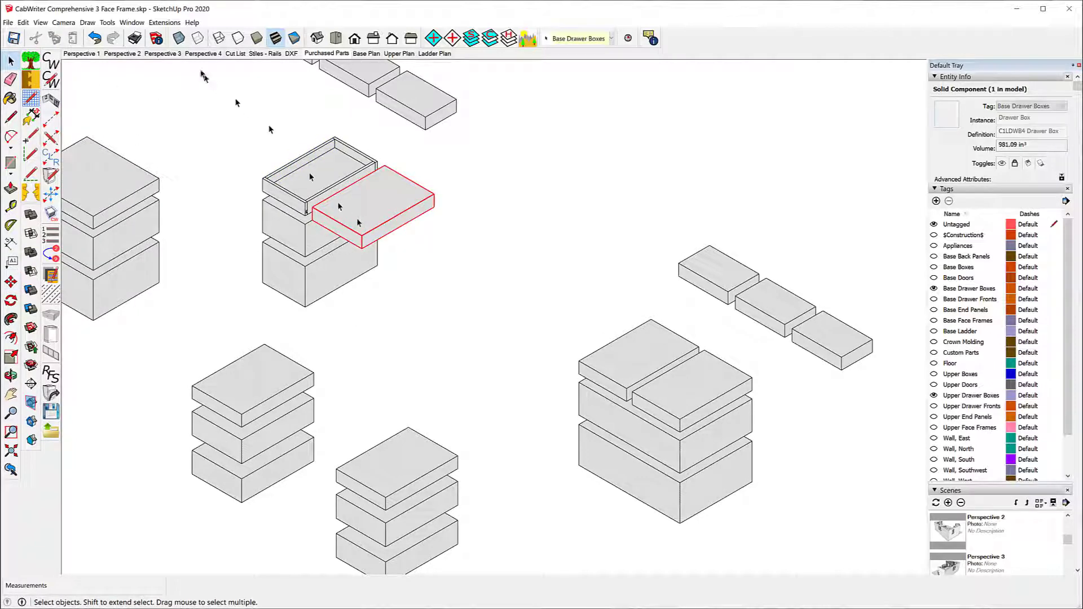
{"action": "left_click", "coordinate": [87, 23]}
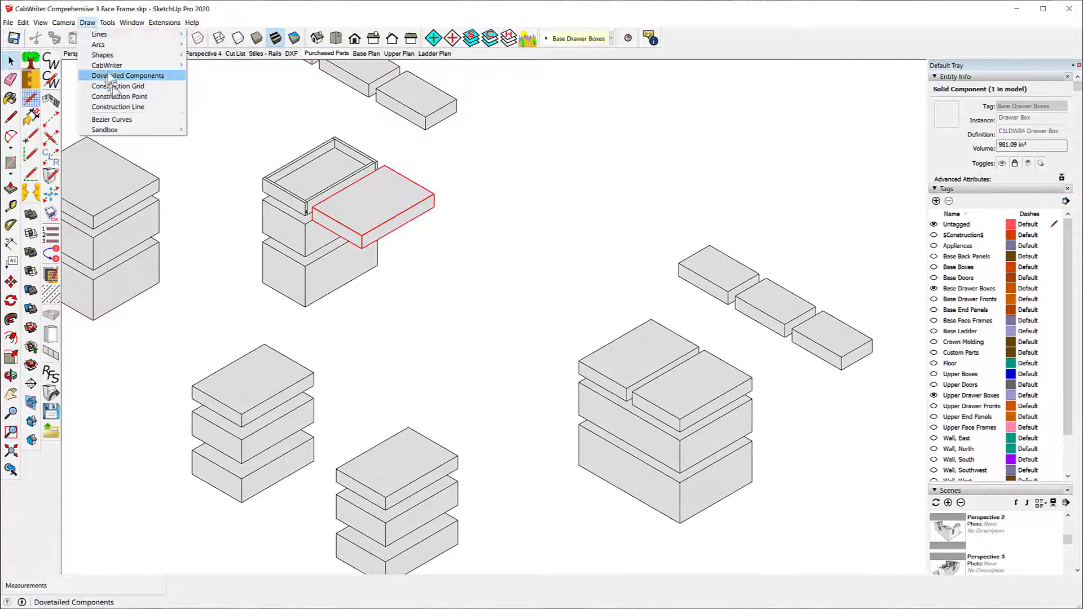
{"action": "mouse_move", "coordinate": [110, 67]}
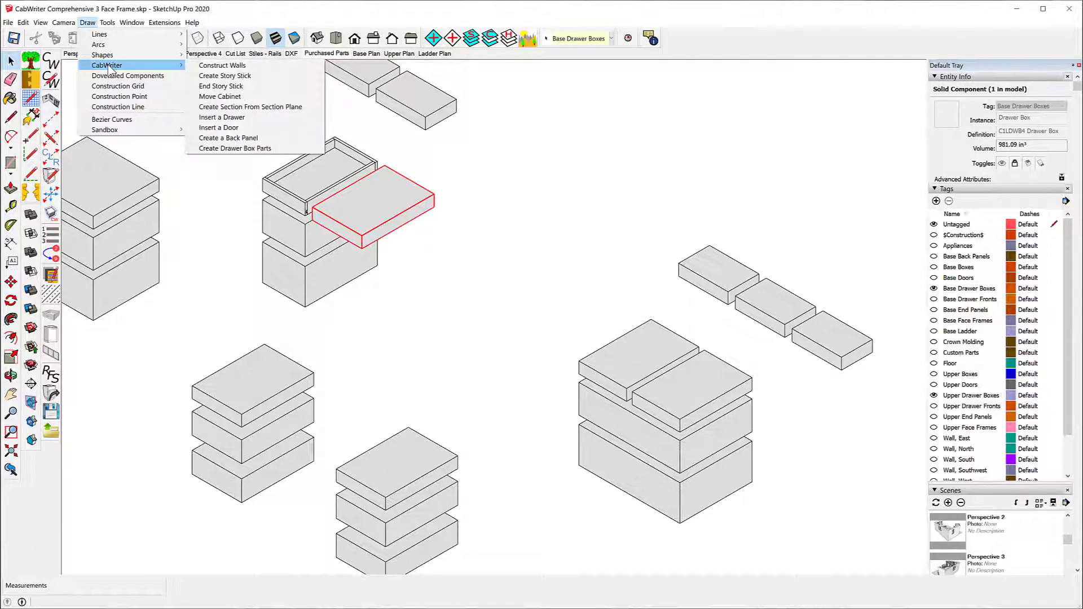
{"action": "left_click", "coordinate": [244, 149]}
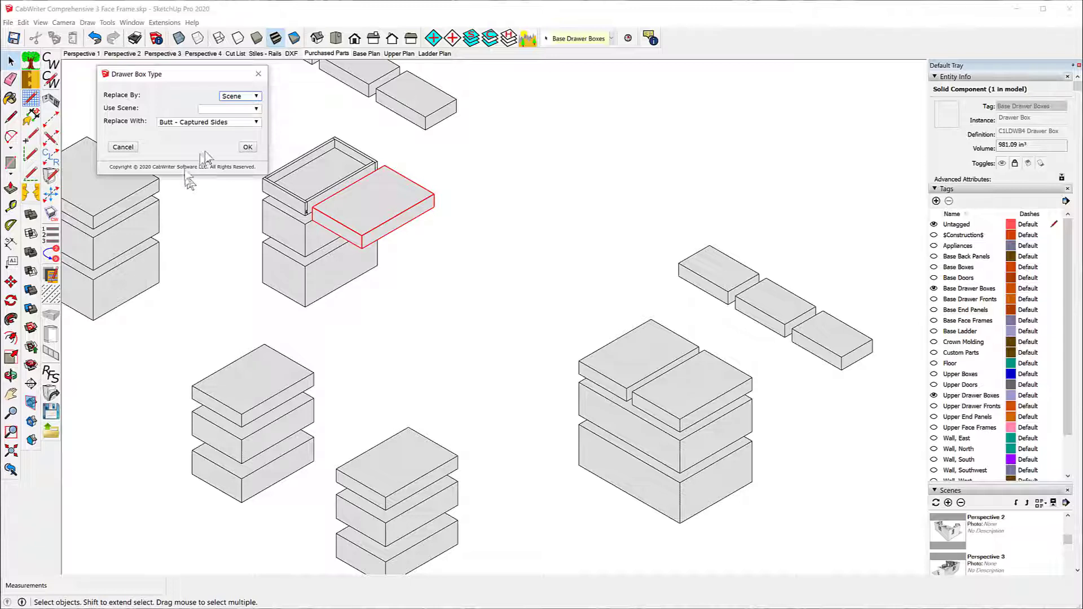
{"action": "left_click", "coordinate": [256, 96]}
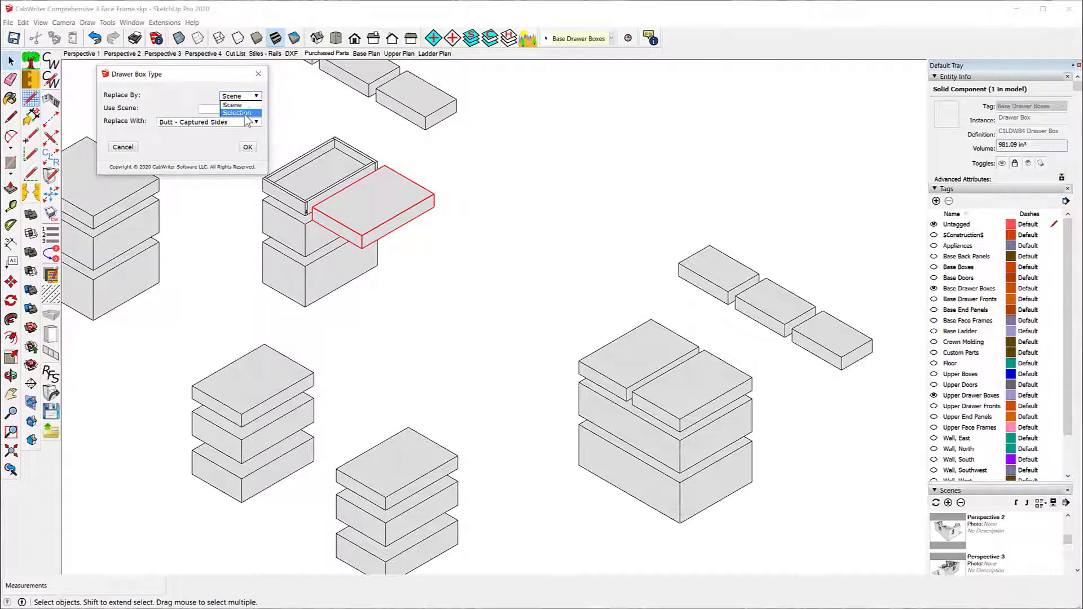
{"action": "left_click", "coordinate": [240, 113]}
{"action": "left_click", "coordinate": [256, 123]}
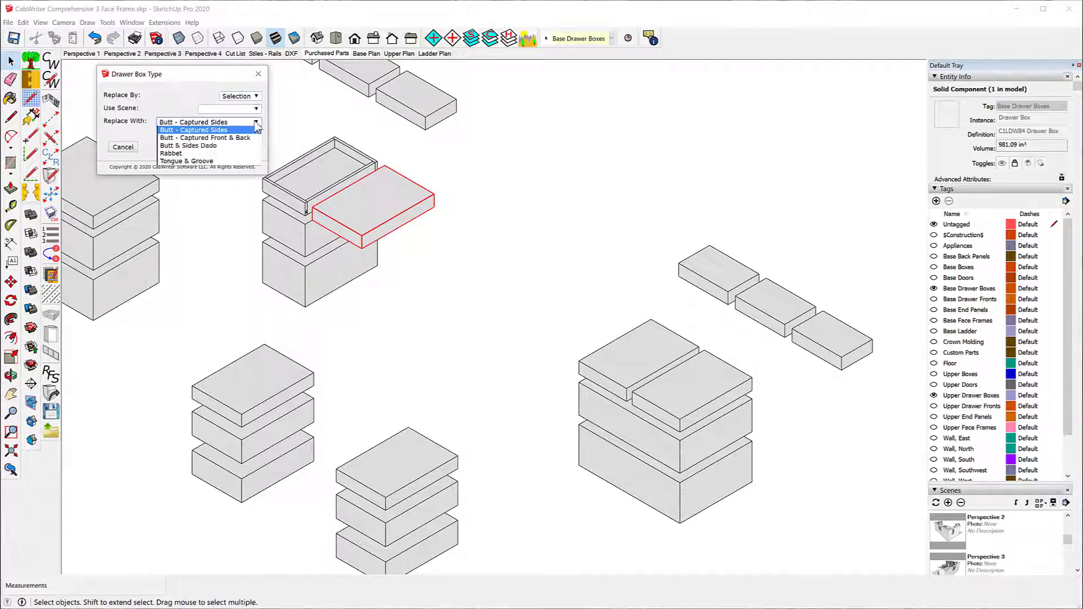
{"action": "left_click", "coordinate": [242, 140]}
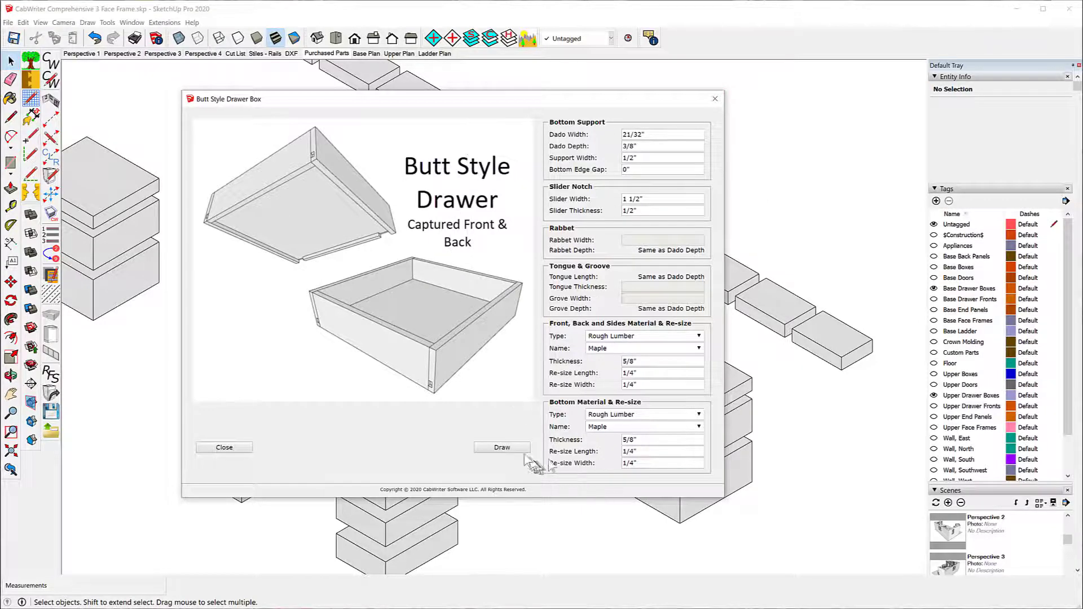
{"action": "left_click", "coordinate": [502, 447]}
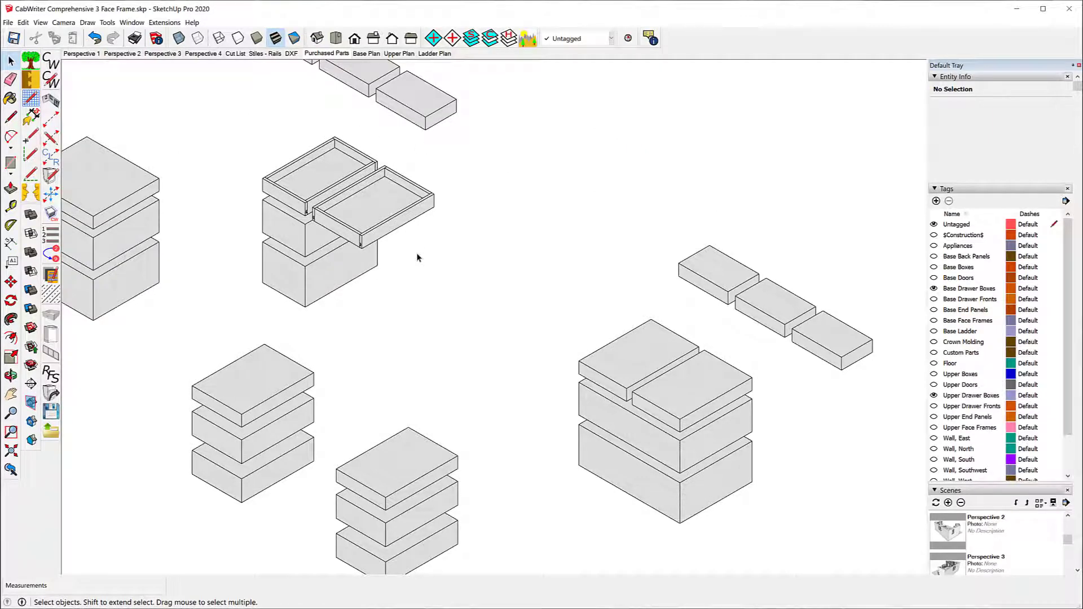
Replace the left top drawer box of the wide right-hand stack, by Selection, with Butt & Sides Dado drawer parts.
{"action": "left_click", "coordinate": [631, 358]}
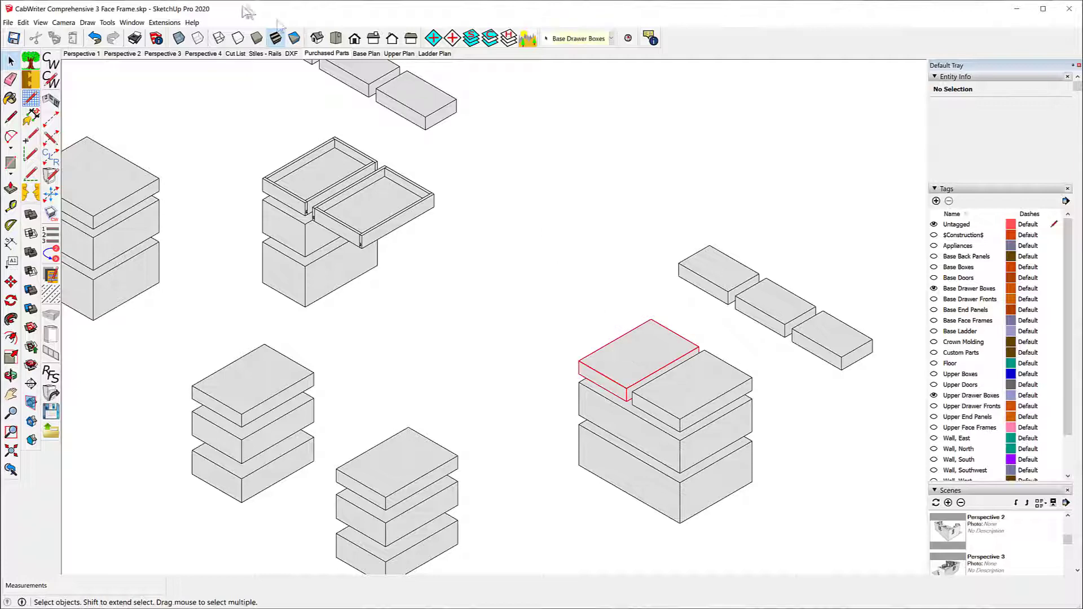
{"action": "left_click", "coordinate": [88, 22]}
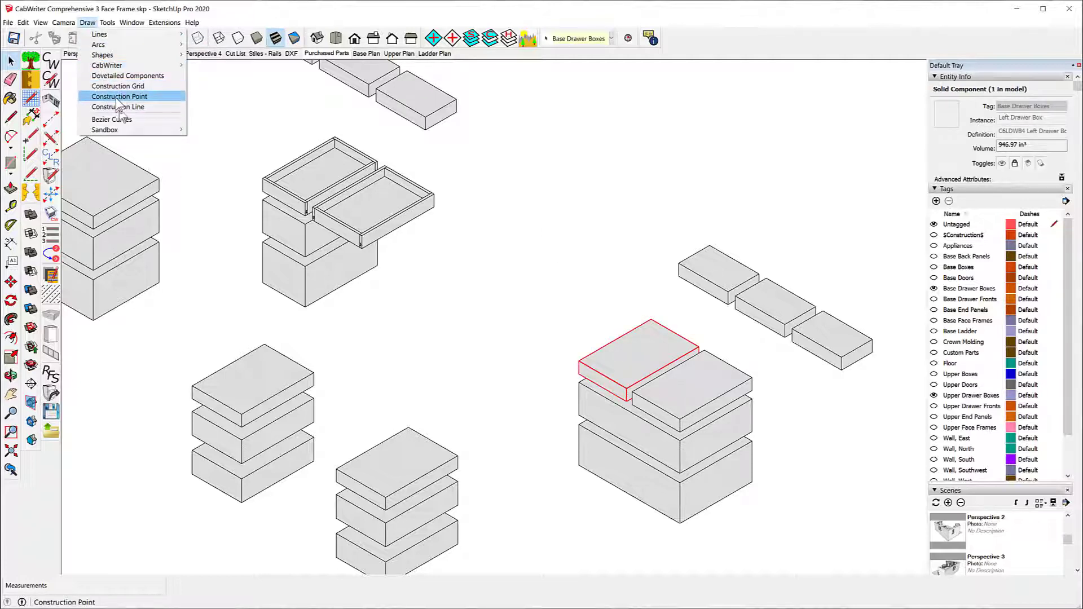
{"action": "mouse_move", "coordinate": [121, 71]}
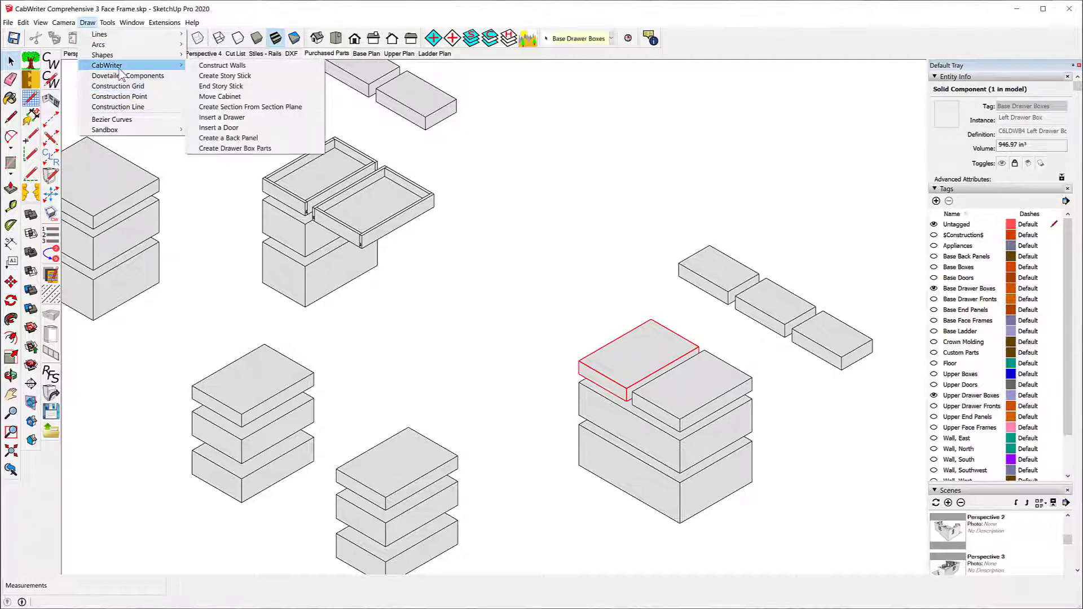
{"action": "left_click", "coordinate": [213, 148]}
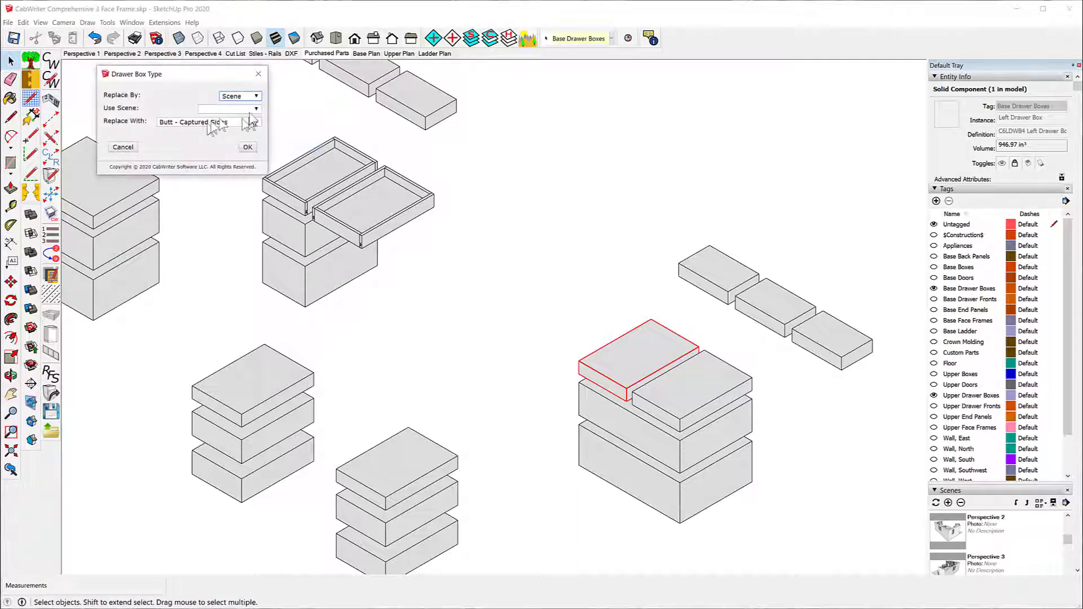
{"action": "left_click", "coordinate": [257, 97]}
{"action": "left_click", "coordinate": [255, 120]}
{"action": "left_click", "coordinate": [257, 122]}
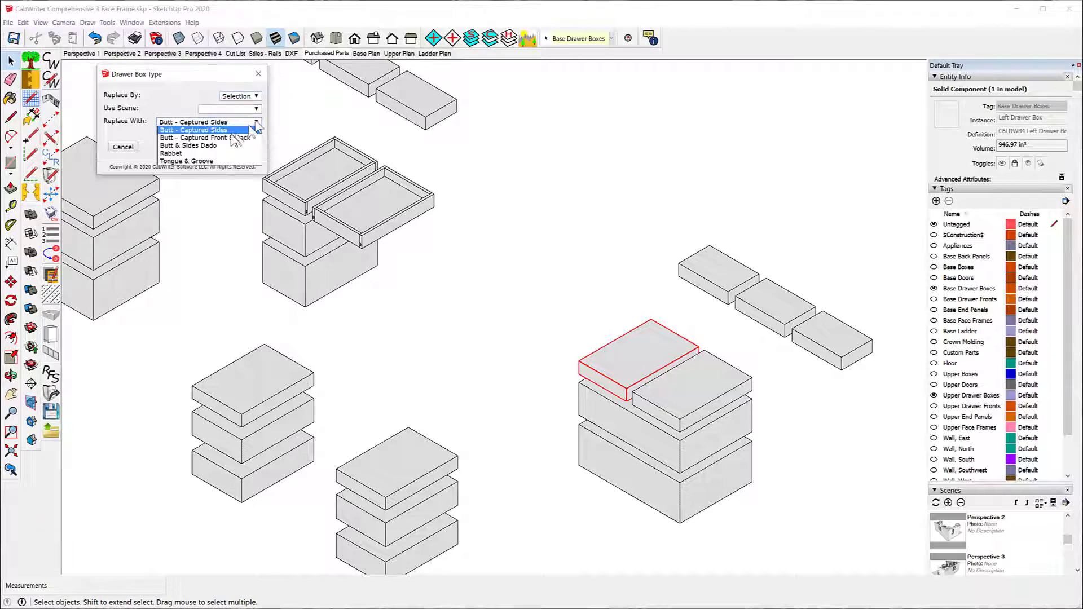
{"action": "left_click", "coordinate": [219, 147]}
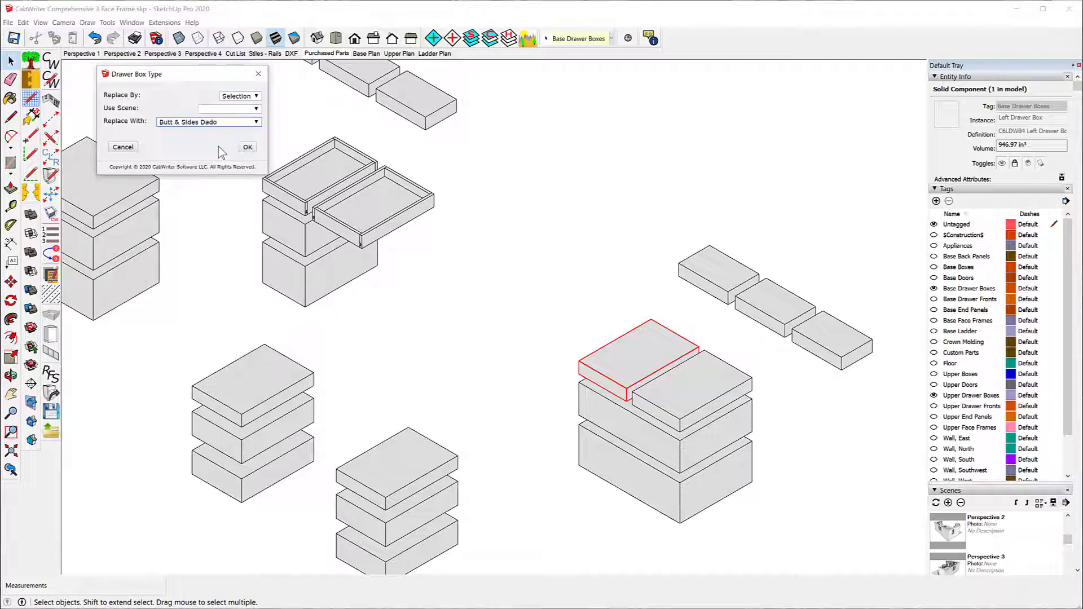
{"action": "left_click", "coordinate": [248, 147]}
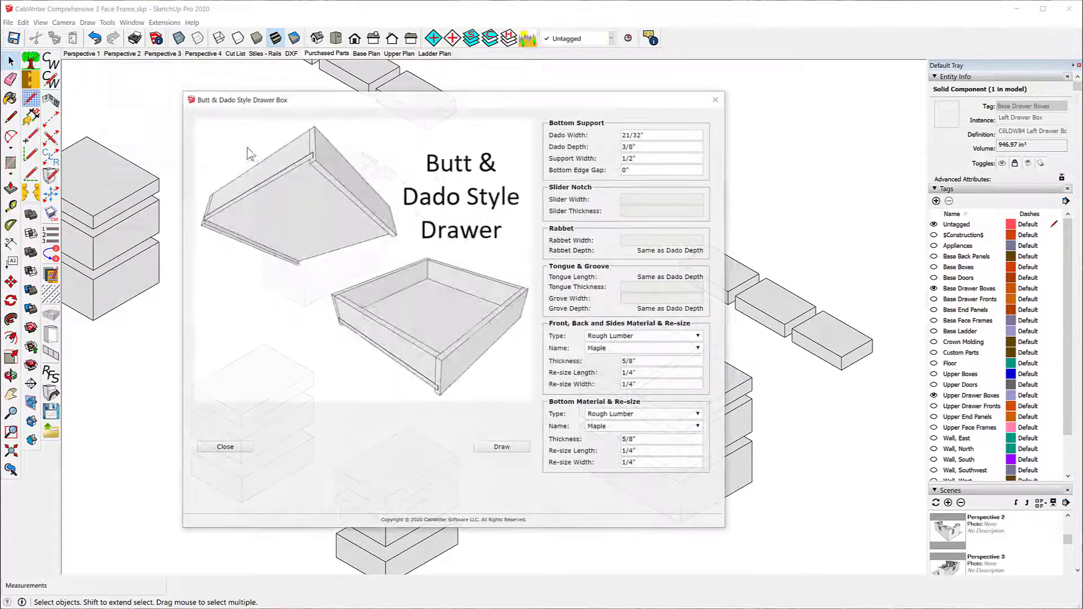
{"action": "left_click", "coordinate": [512, 449]}
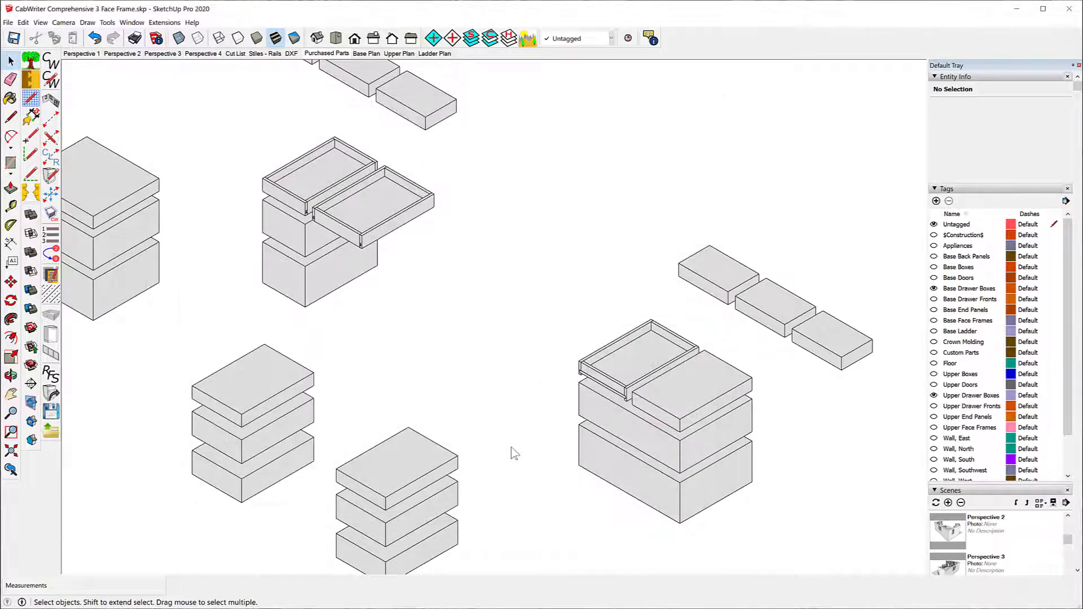
Replace the right top drawer box of the wide right-hand stack, by Selection, with Rabbet style drawer parts.
{"action": "left_click", "coordinate": [676, 407]}
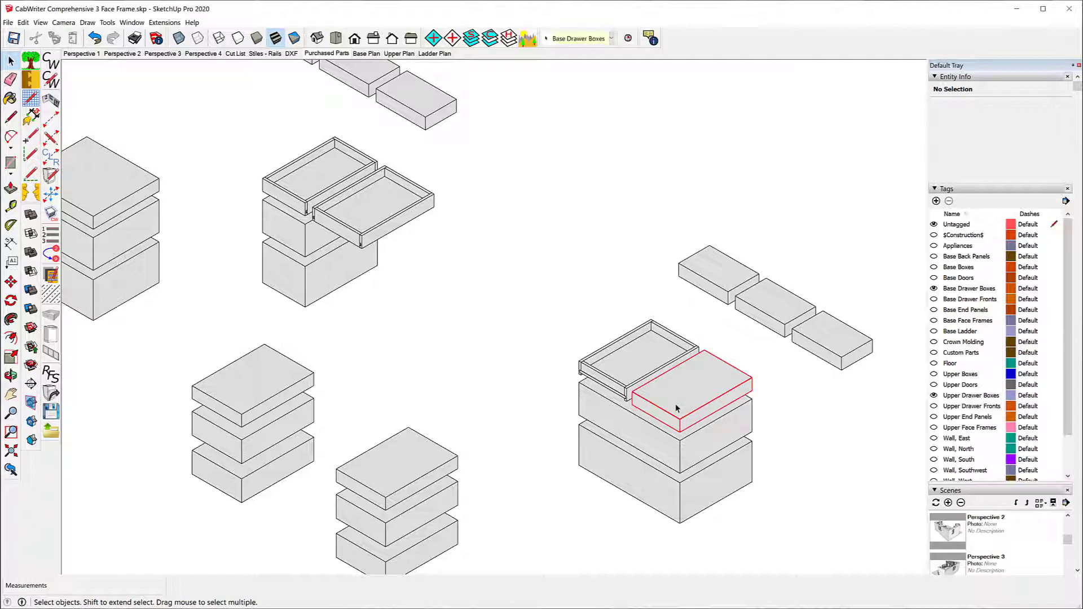
{"action": "left_click", "coordinate": [87, 22]}
{"action": "mouse_move", "coordinate": [170, 65]}
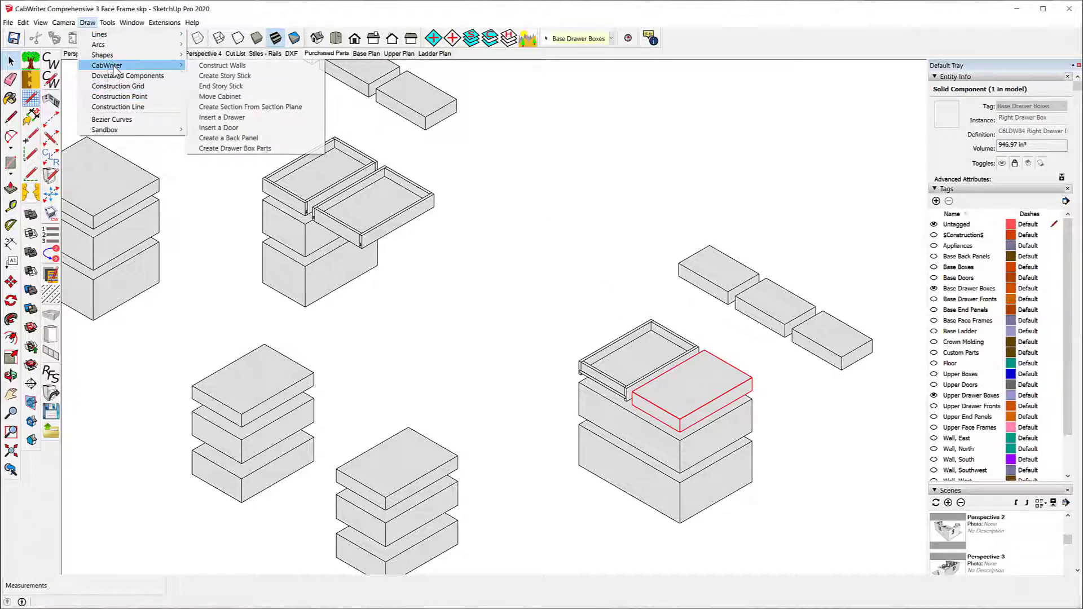
{"action": "left_click", "coordinate": [243, 148]}
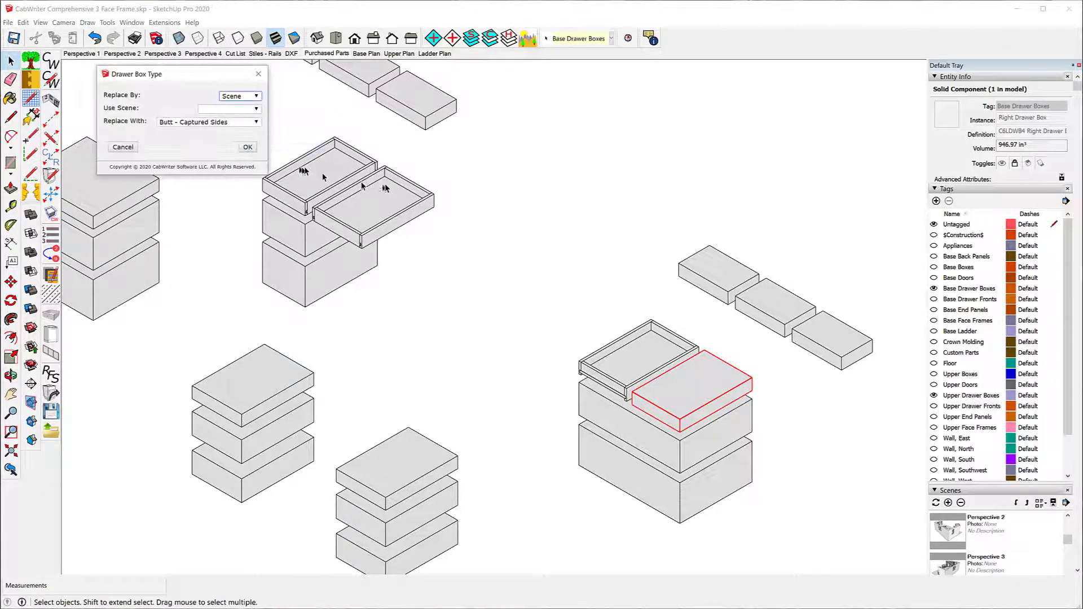
{"action": "left_click", "coordinate": [257, 97]}
{"action": "left_click", "coordinate": [251, 112]}
{"action": "left_click", "coordinate": [257, 123]}
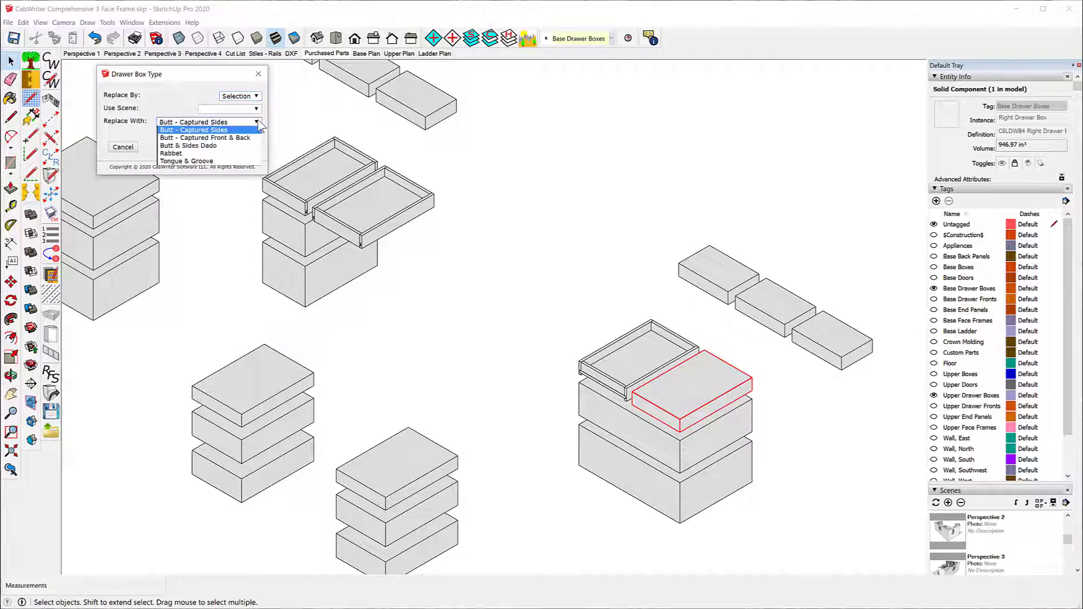
{"action": "left_click", "coordinate": [210, 156]}
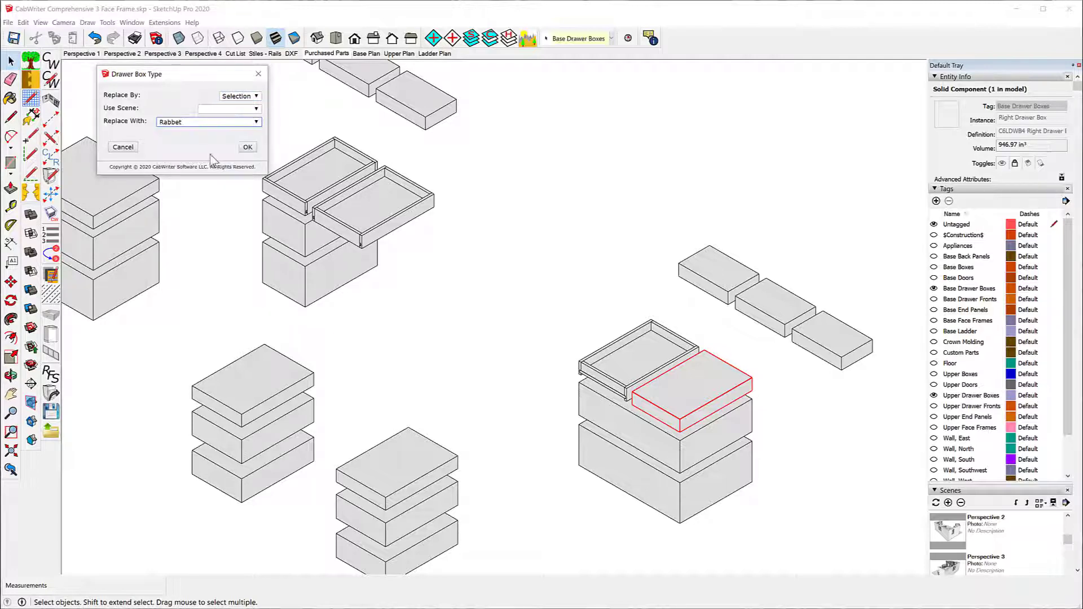
{"action": "left_click", "coordinate": [247, 148]}
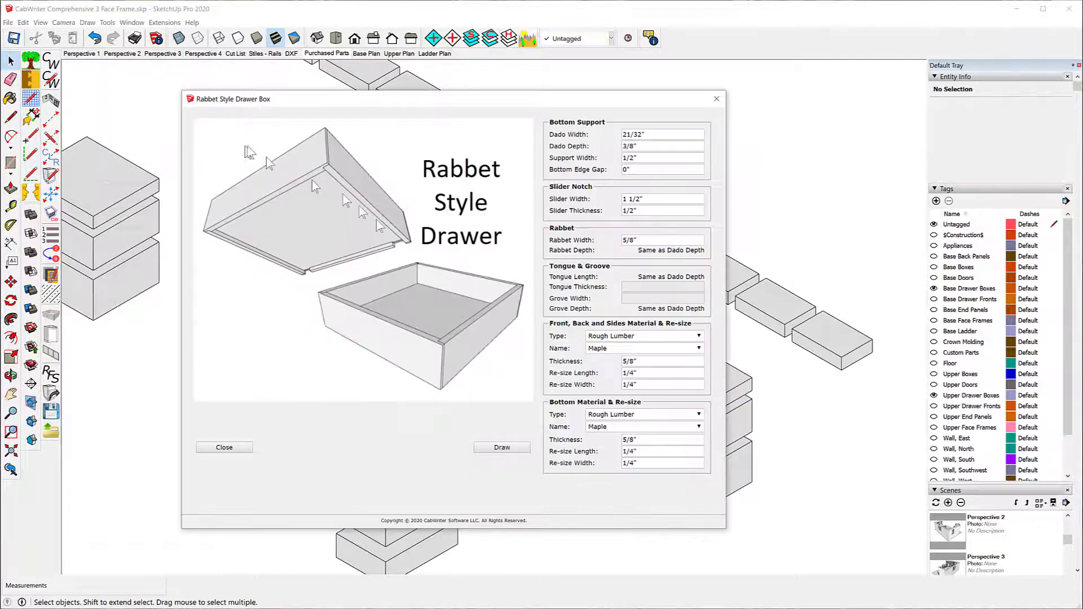
{"action": "left_click", "coordinate": [502, 448]}
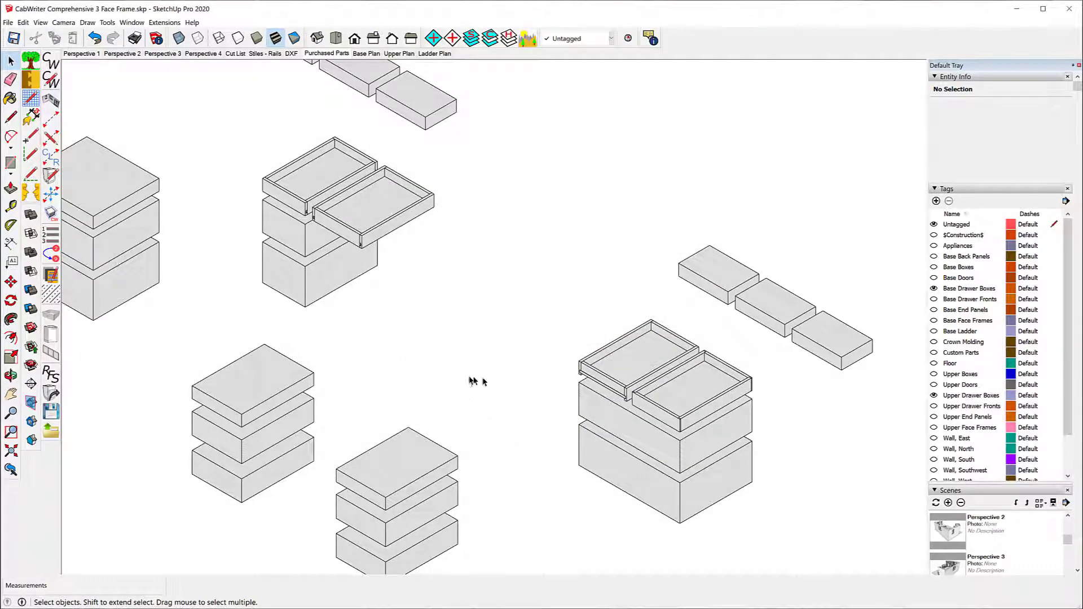
Replace the top drawer box of the left small front stack, by Selection, with Tongue & Groove style drawer parts.
{"action": "left_click", "coordinate": [283, 384]}
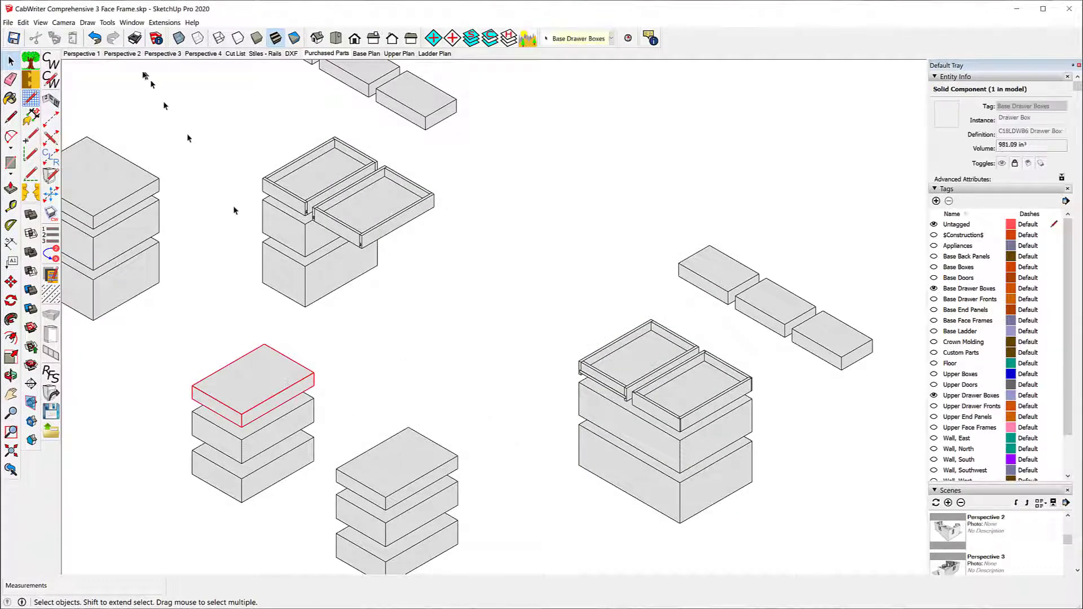
{"action": "left_click", "coordinate": [88, 22]}
{"action": "mouse_move", "coordinate": [124, 65]}
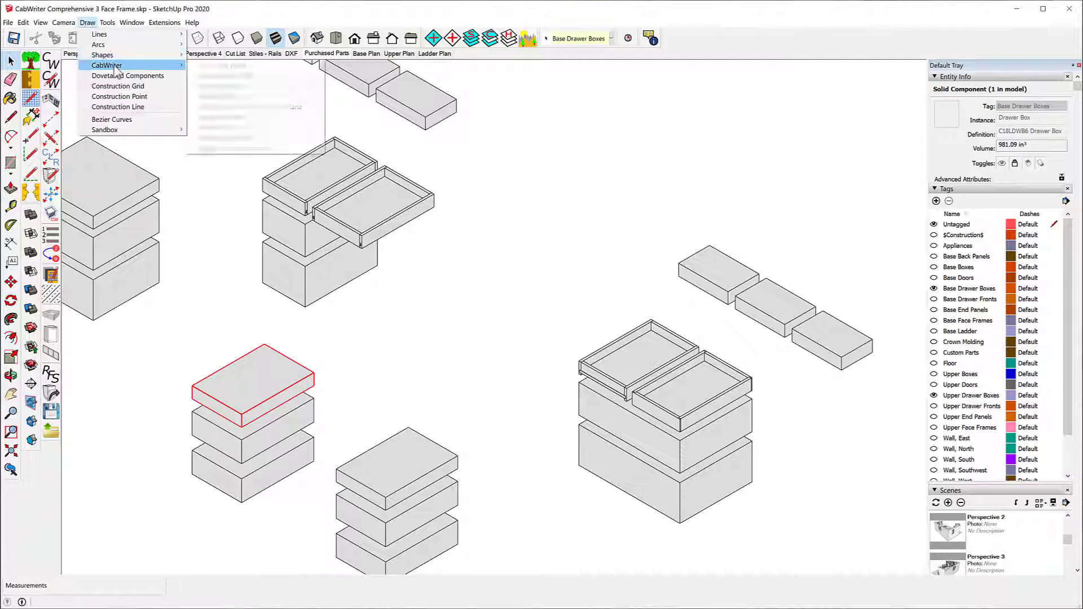
{"action": "left_click", "coordinate": [255, 149]}
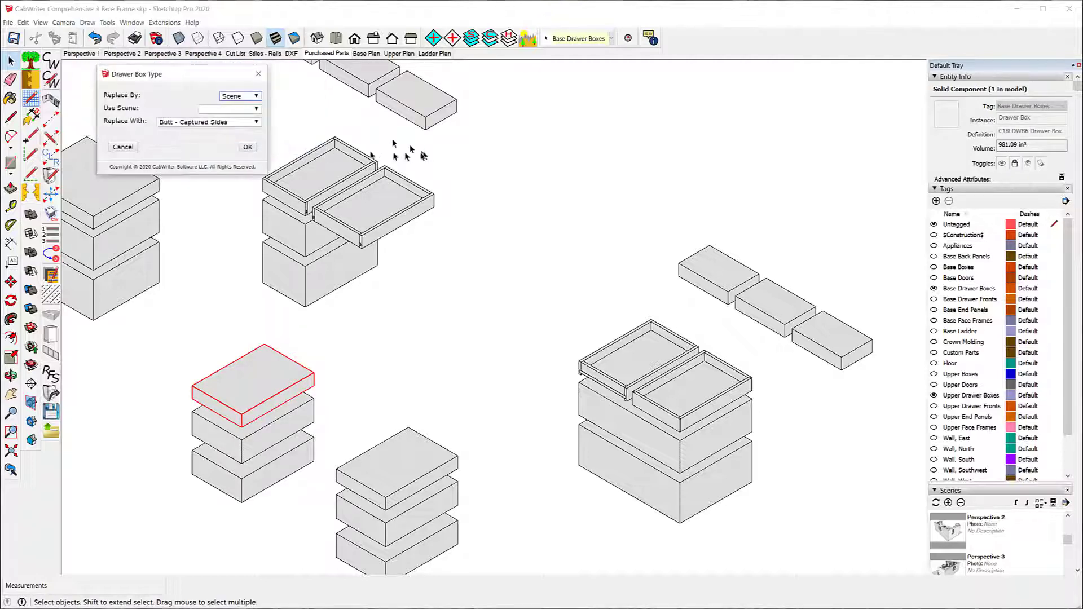
{"action": "left_click", "coordinate": [258, 97]}
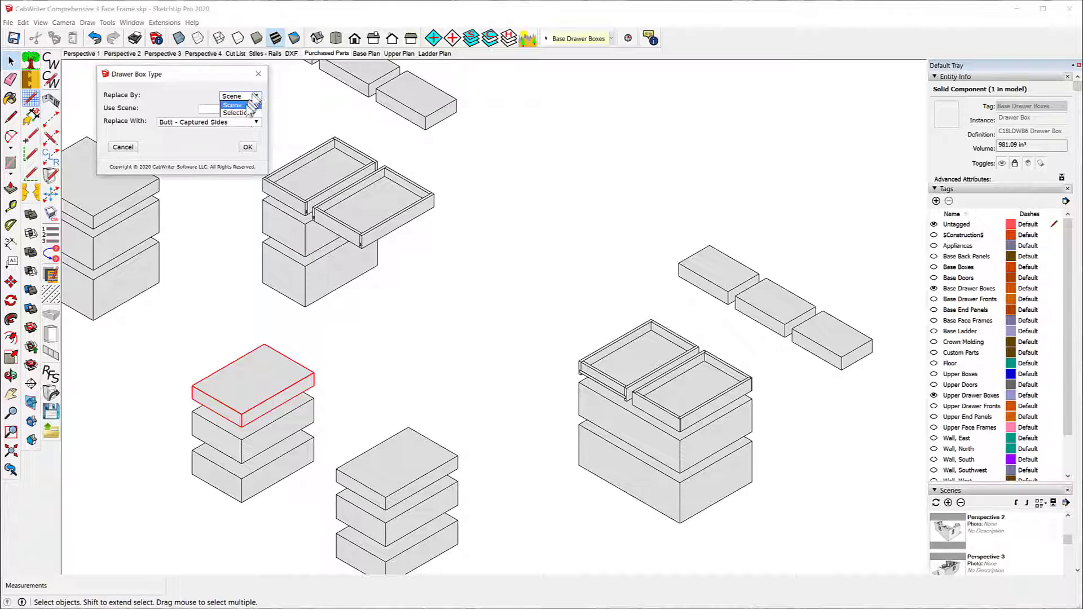
{"action": "left_click", "coordinate": [251, 114]}
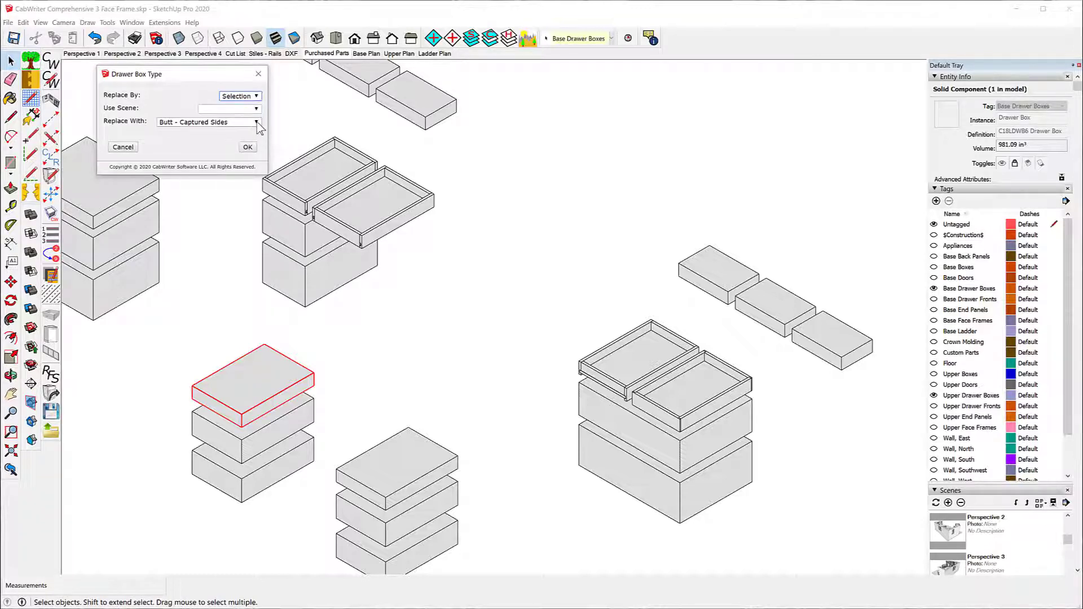
{"action": "left_click", "coordinate": [257, 122]}
{"action": "left_click", "coordinate": [225, 161]}
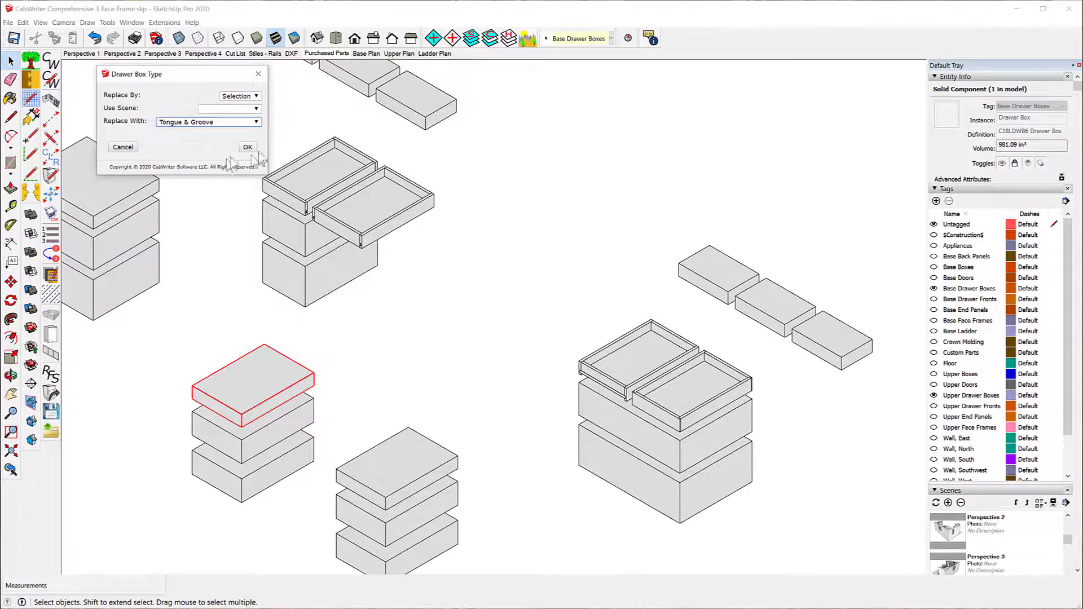
{"action": "left_click", "coordinate": [248, 147]}
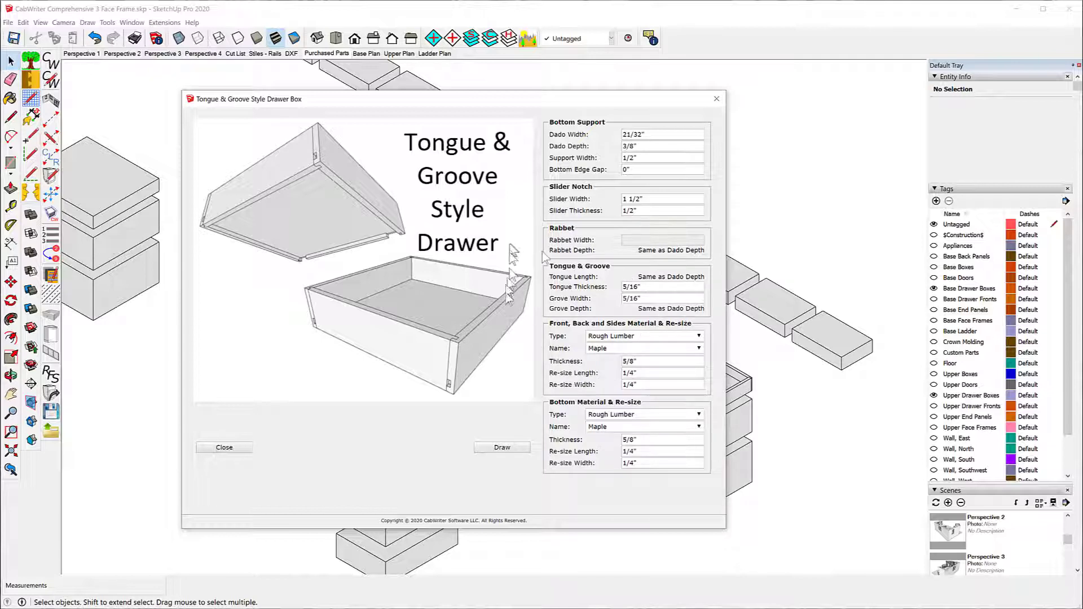
{"action": "left_click", "coordinate": [659, 288]}
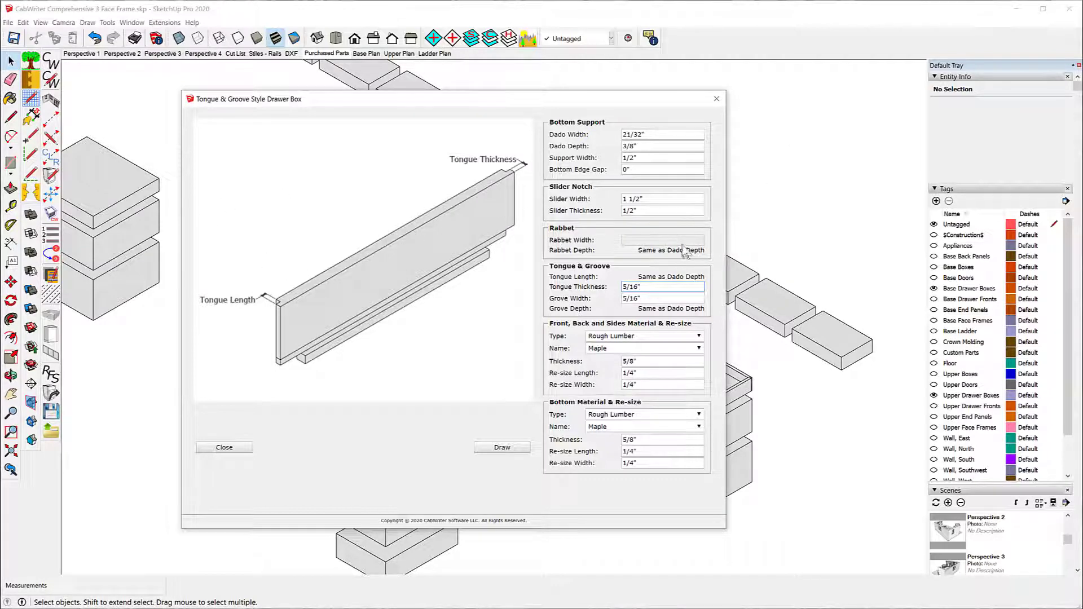
{"action": "left_click", "coordinate": [490, 448]}
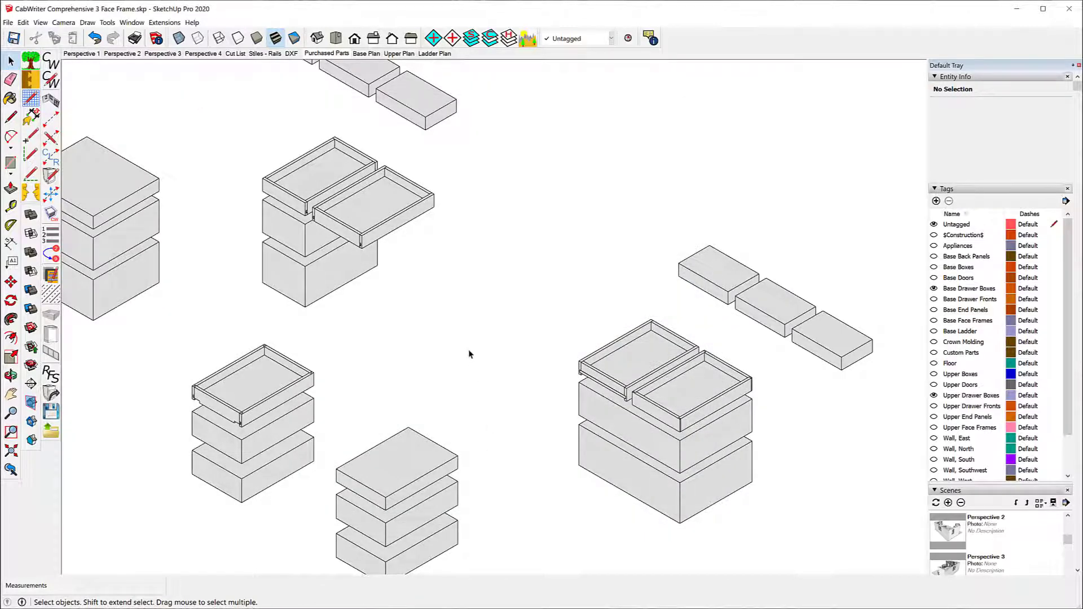
Examine the corner joints and bottoms of the two butt-jointed drawer boxes on the rear stack.
{"action": "scroll", "coordinate": [292, 177], "scroll_direction": "up", "scroll_amount": 4}
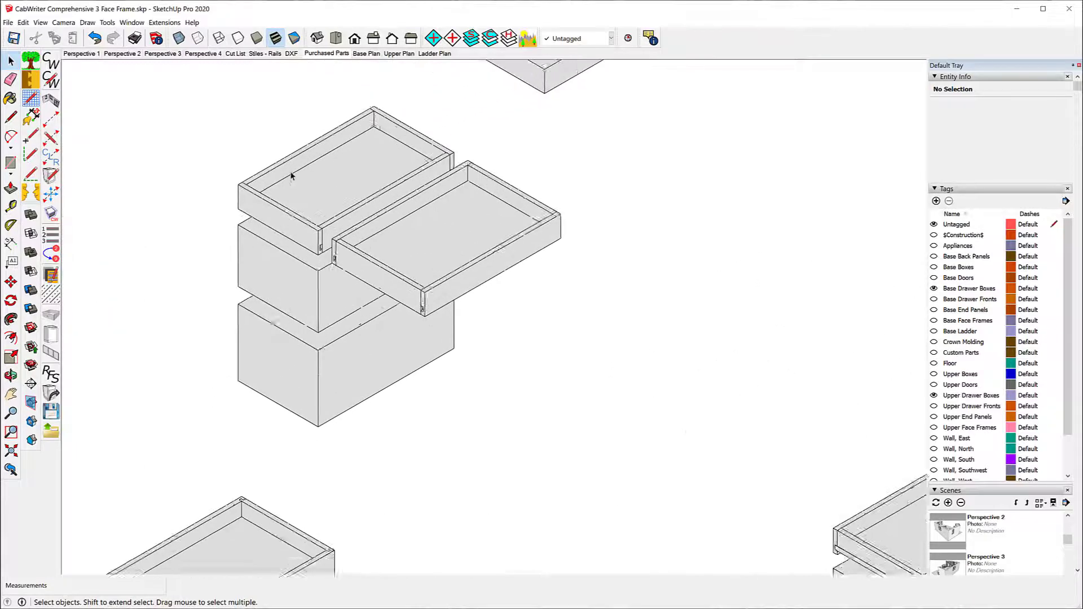
{"action": "scroll", "coordinate": [414, 110], "scroll_direction": "up", "scroll_amount": 2}
{"action": "scroll", "coordinate": [406, 104], "scroll_direction": "down", "scroll_amount": 1}
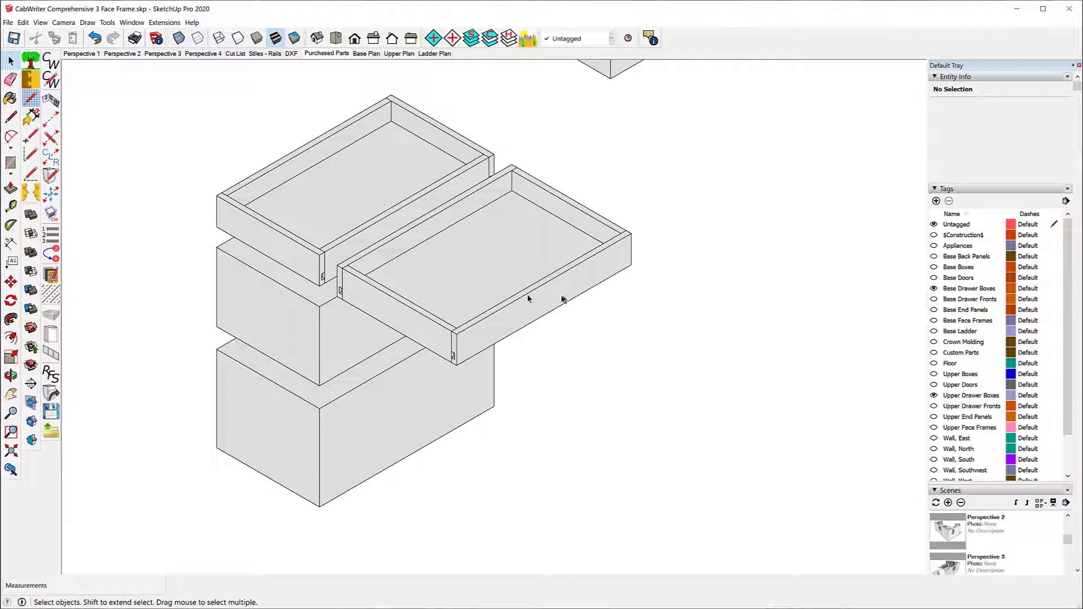
{"action": "scroll", "coordinate": [289, 201], "scroll_direction": "down", "scroll_amount": 2}
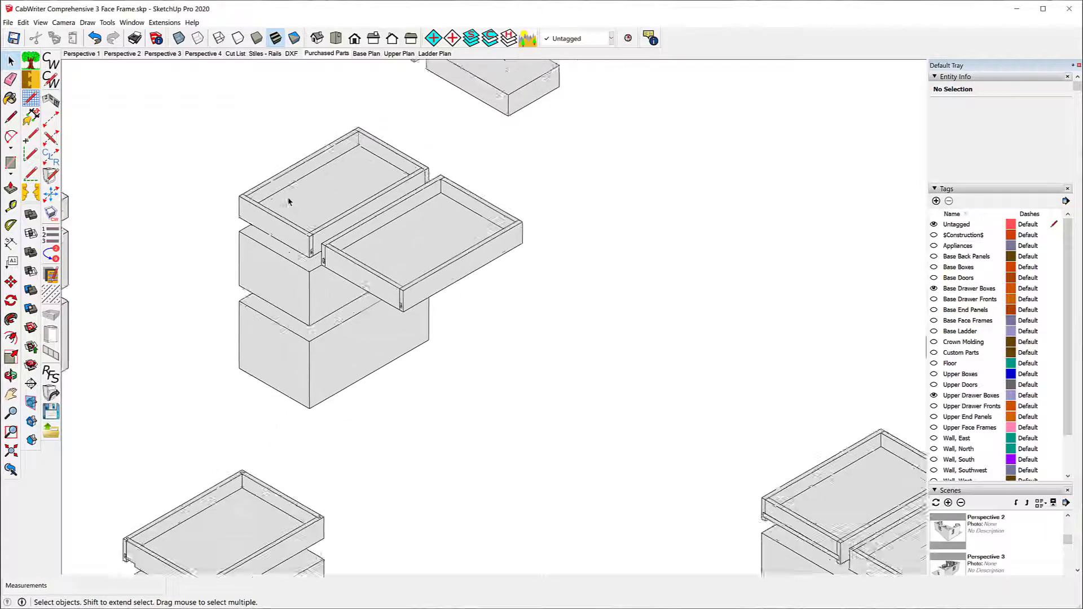
{"action": "scroll", "coordinate": [288, 201], "scroll_direction": "down", "scroll_amount": 4}
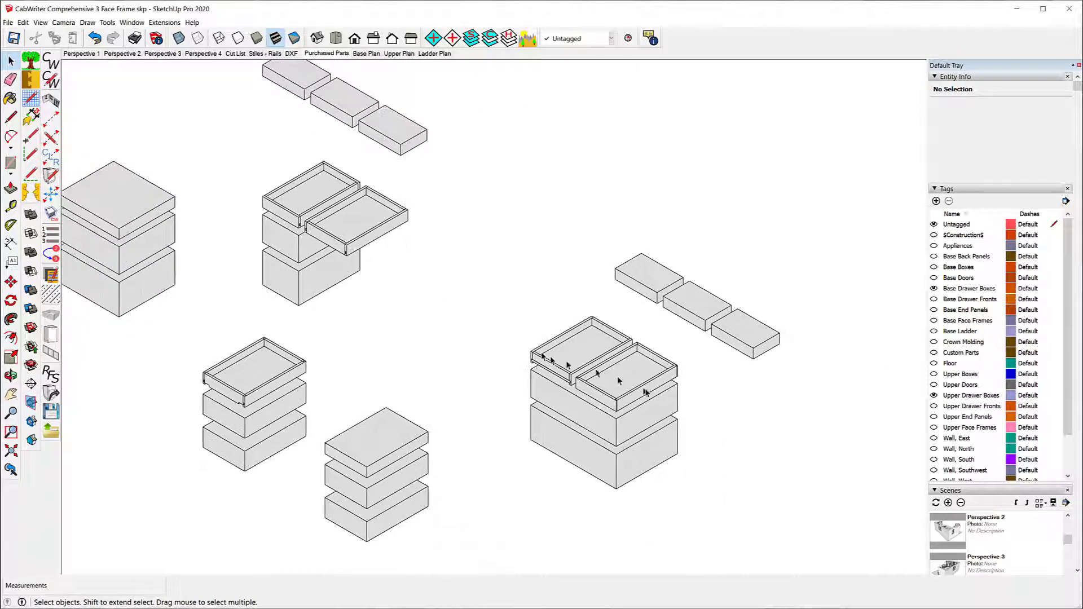
Examine the dado and rabbet drawer boxes on the wide right-hand stack, viewing their joints and slider notches from front and rear.
{"action": "scroll", "coordinate": [598, 373], "scroll_direction": "up", "scroll_amount": 3}
{"action": "scroll", "coordinate": [590, 371], "scroll_direction": "up", "scroll_amount": 5}
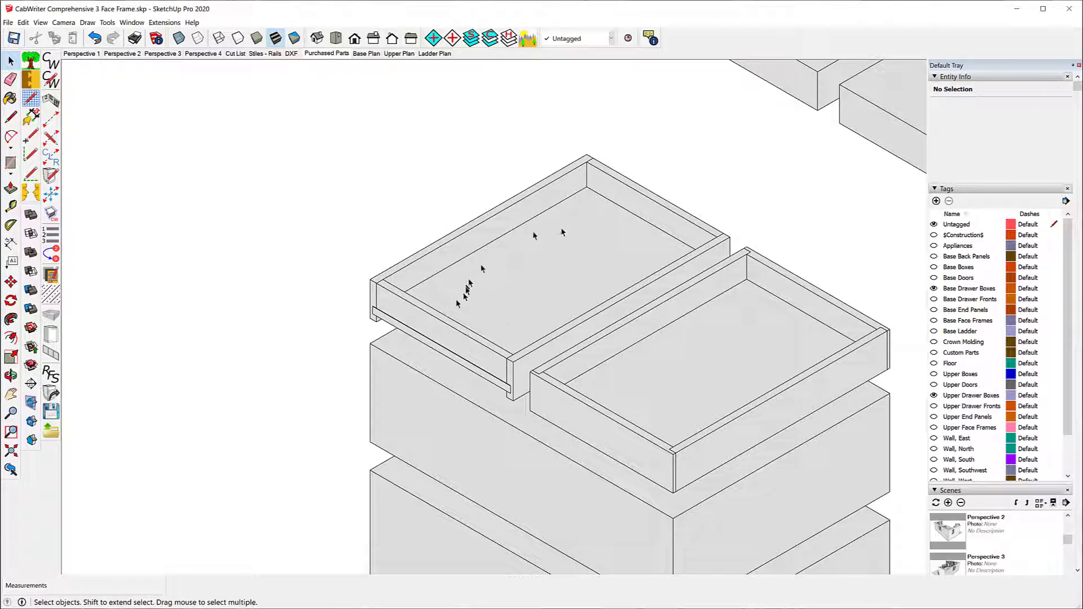
{"action": "middle_click_drag", "start_coordinate": [737, 181], "coordinate": [288, 90]}
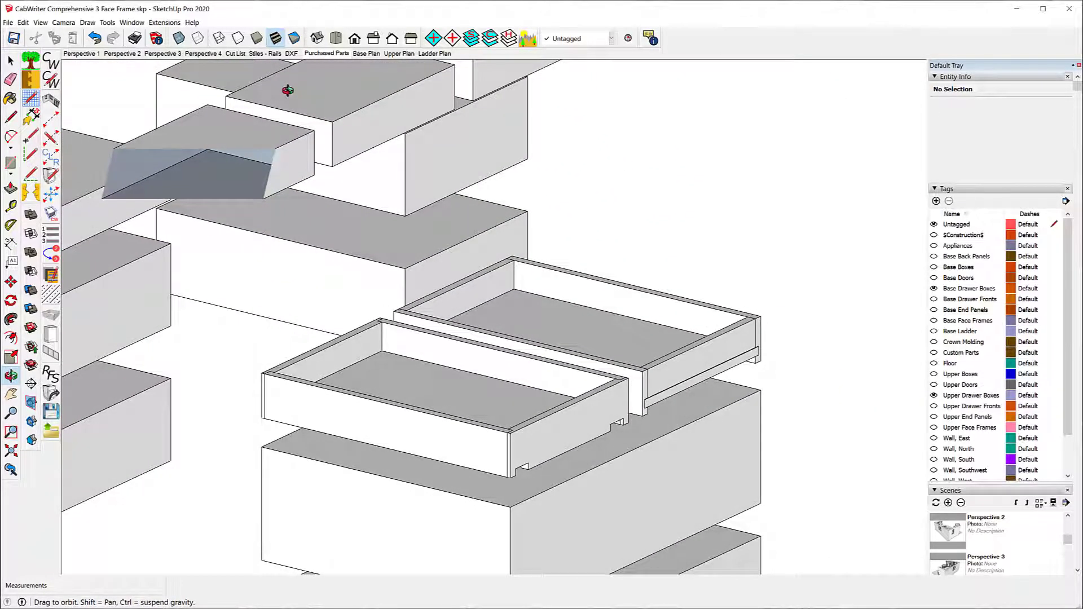
{"action": "mouse_move", "coordinate": [288, 91]}
{"action": "middle_mouse_down"}
{"action": "mouse_move", "coordinate": [304, 104]}
{"action": "mouse_move", "coordinate": [280, 92]}
{"action": "middle_mouse_up"}
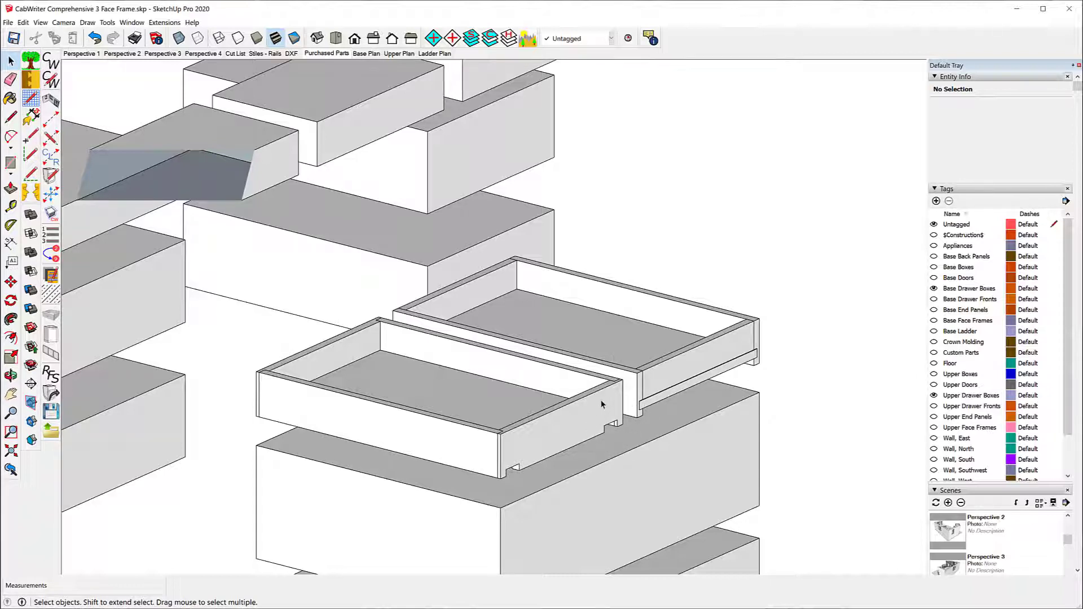
{"action": "middle_click_drag", "start_coordinate": [553, 323], "coordinate": [933, 346]}
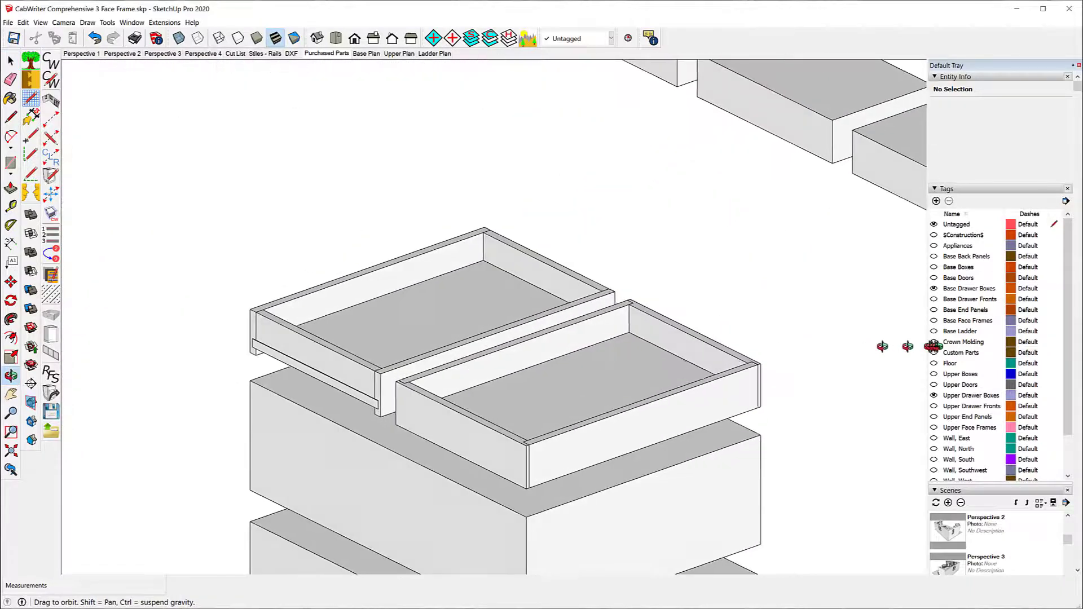
{"action": "key", "text": "space"}
{"action": "scroll", "coordinate": [513, 356], "scroll_direction": "down", "scroll_amount": 3}
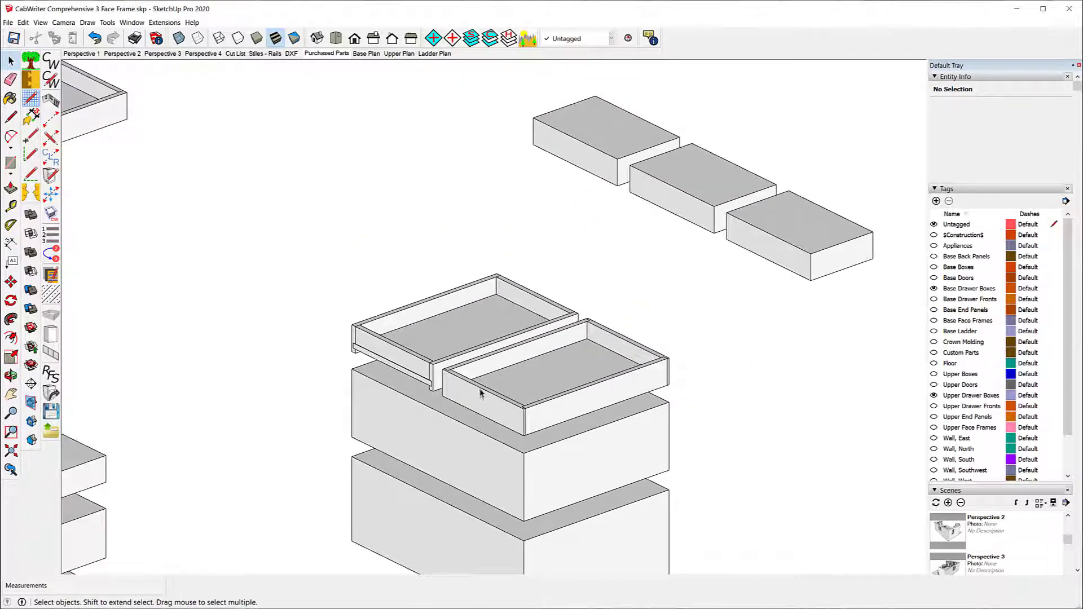
{"action": "scroll", "coordinate": [481, 390], "scroll_direction": "up", "scroll_amount": 6}
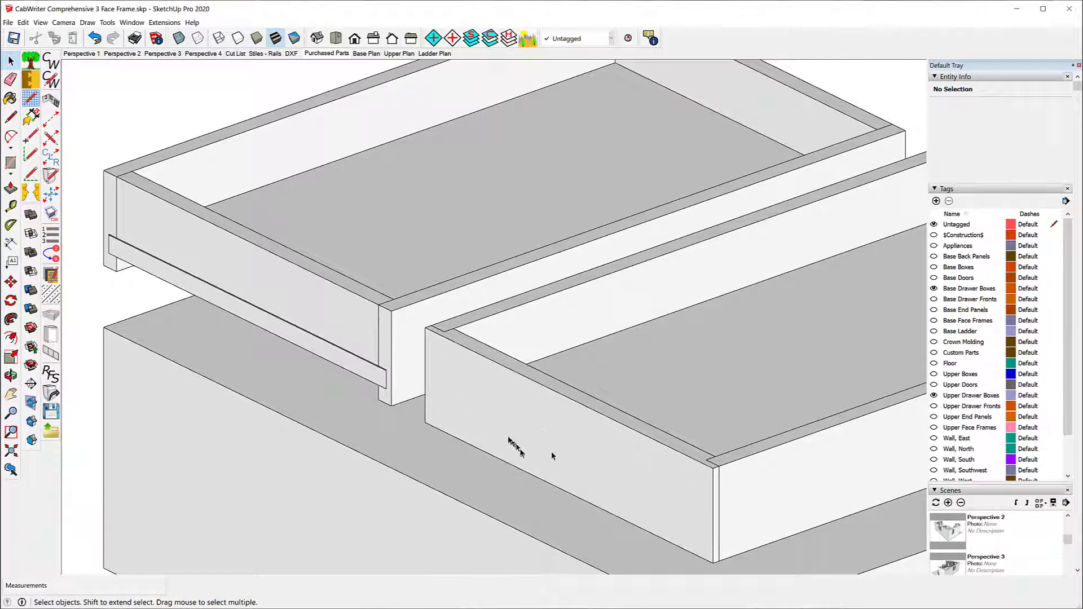
{"action": "scroll", "coordinate": [485, 420], "scroll_direction": "down", "scroll_amount": 2}
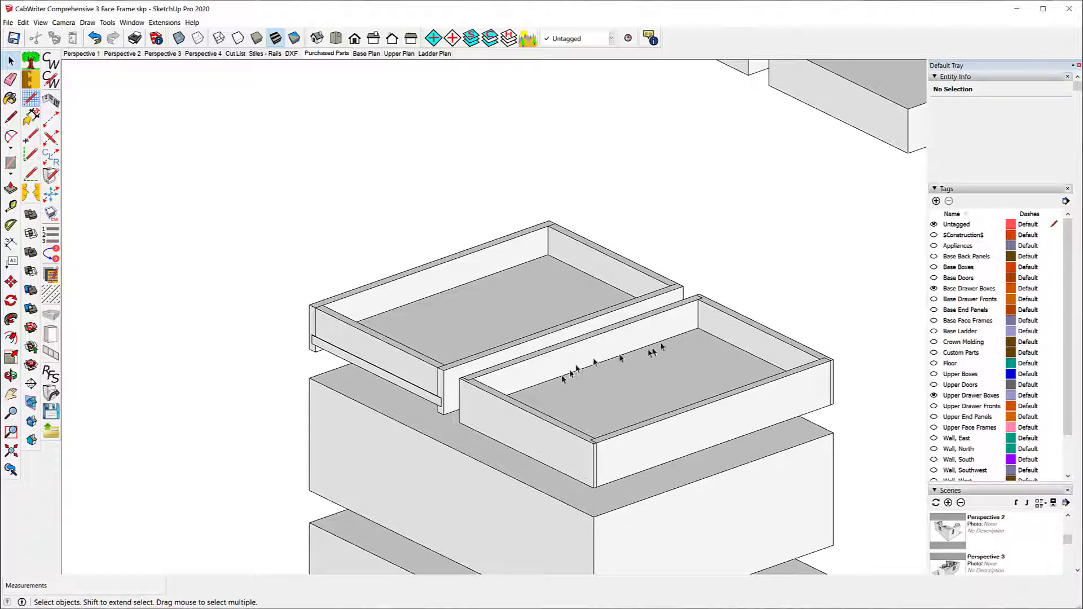
{"action": "scroll", "coordinate": [583, 226], "scroll_direction": "down", "scroll_amount": 5}
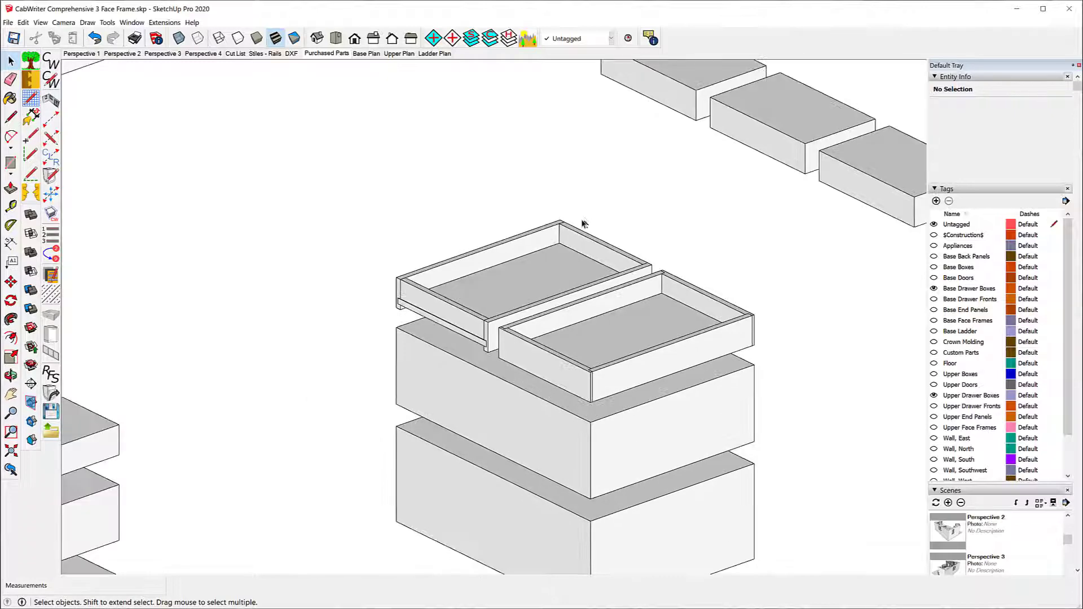
Examine the corner joints and slider notches of the tongue and groove drawer box up close.
{"action": "scroll", "coordinate": [615, 237], "scroll_direction": "up", "scroll_amount": 2}
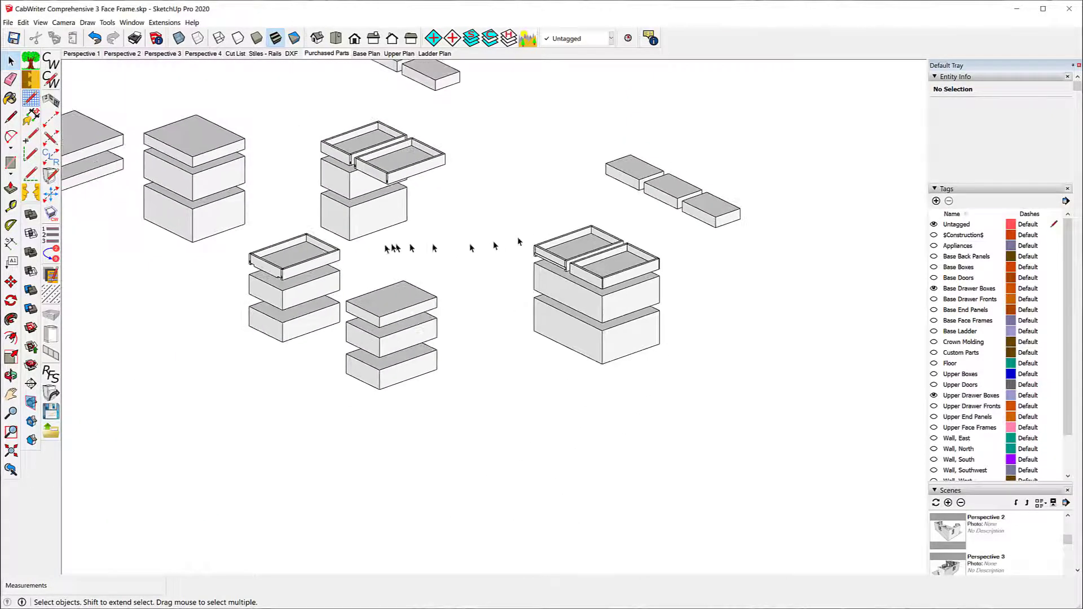
{"action": "scroll", "coordinate": [248, 251], "scroll_direction": "up", "scroll_amount": 3}
{"action": "scroll", "coordinate": [248, 251], "scroll_direction": "up", "scroll_amount": 4}
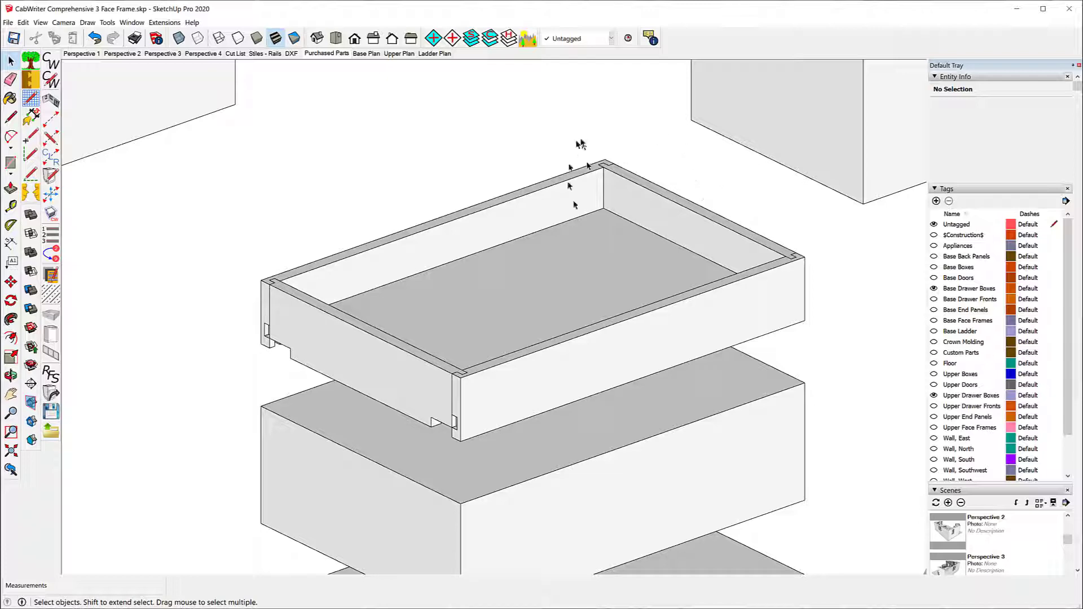
{"action": "scroll", "coordinate": [349, 279], "scroll_direction": "down", "scroll_amount": 5}
{"action": "scroll", "coordinate": [334, 282], "scroll_direction": "down", "scroll_amount": 5}
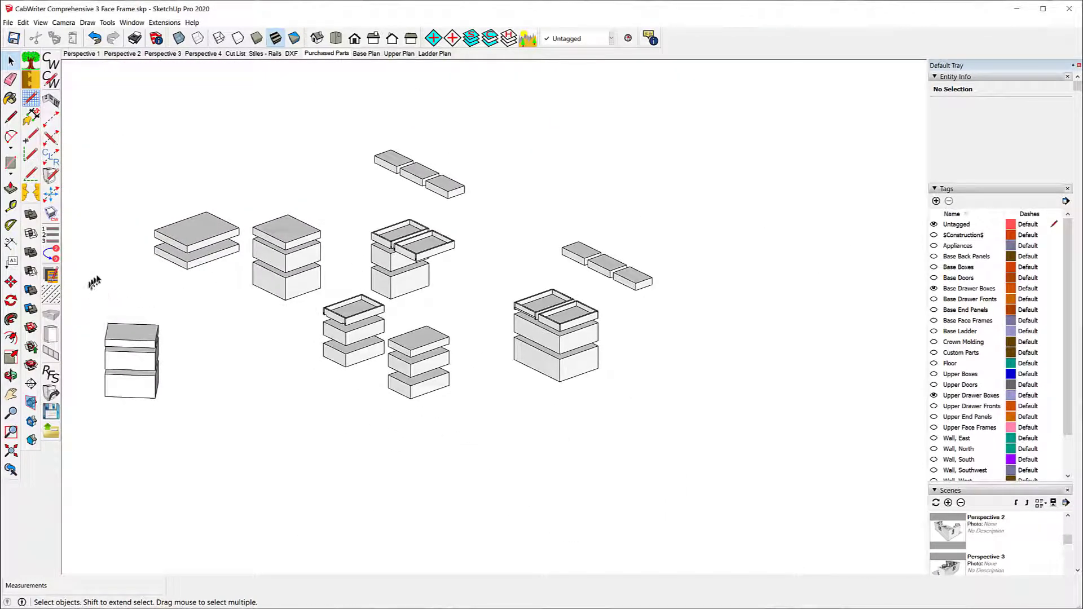
Compare the dado and rabbet drawer boxes side by side once more, then survey all the drawer stacks.
{"action": "scroll", "coordinate": [96, 280], "scroll_direction": "up", "scroll_amount": 3}
{"action": "scroll", "coordinate": [97, 278], "scroll_direction": "down", "scroll_amount": 2}
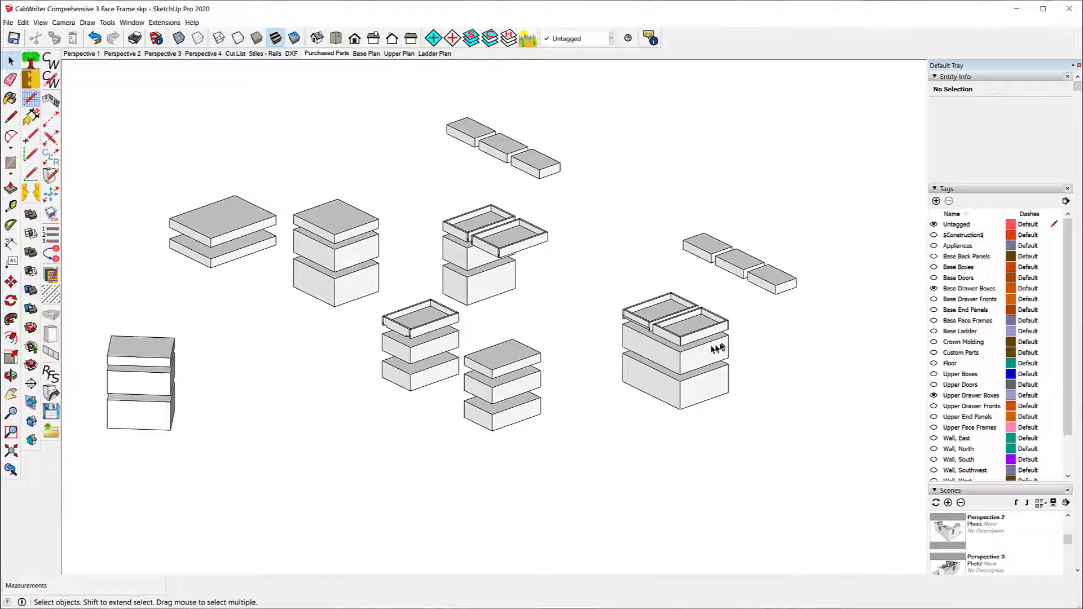
{"action": "scroll", "coordinate": [713, 349], "scroll_direction": "up", "scroll_amount": 2}
{"action": "scroll", "coordinate": [680, 351], "scroll_direction": "up", "scroll_amount": 5}
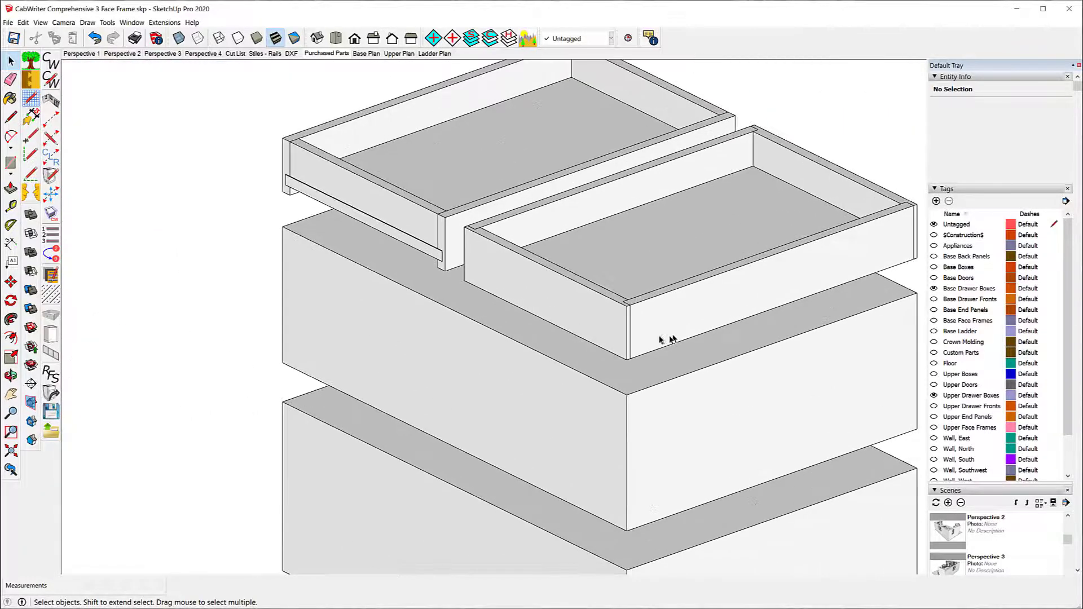
{"action": "scroll", "coordinate": [392, 466], "scroll_direction": "down", "scroll_amount": 1}
{"action": "scroll", "coordinate": [529, 237], "scroll_direction": "up", "scroll_amount": 1}
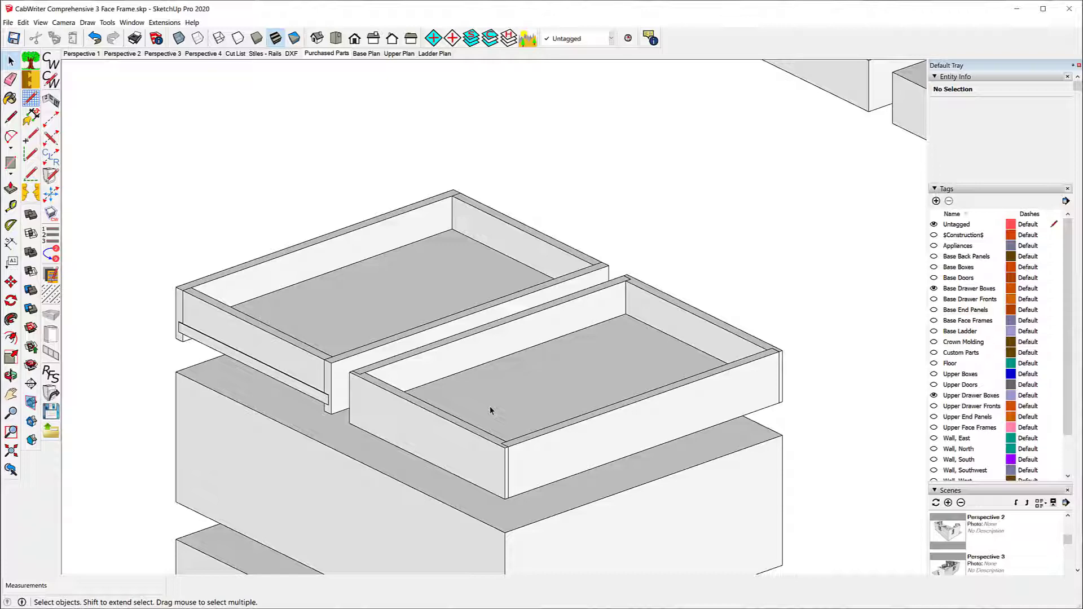
{"action": "scroll", "coordinate": [592, 209], "scroll_direction": "down", "scroll_amount": 4}
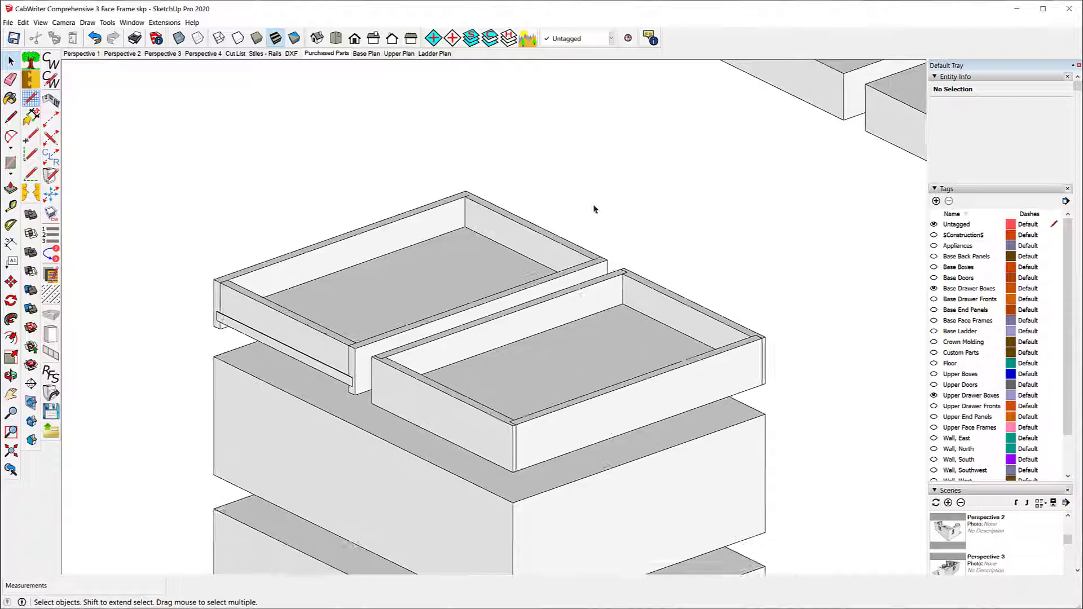
{"action": "scroll", "coordinate": [564, 228], "scroll_direction": "down", "scroll_amount": 5}
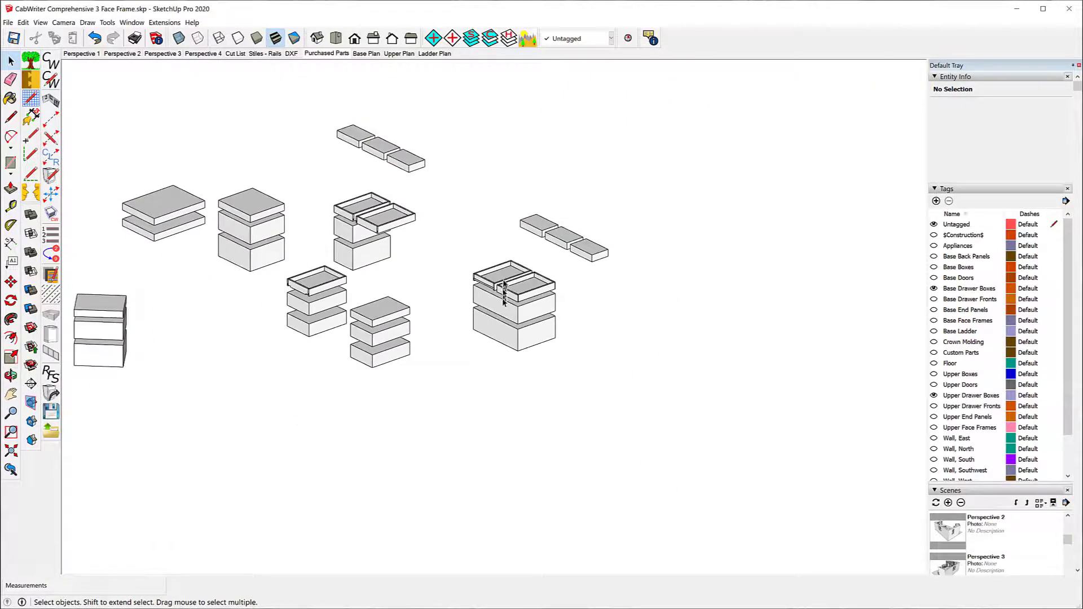
Undo the last five Create Drawer Box Parts operations to restore the solid drawer boxes.
{"action": "left_click", "coordinate": [94, 38]}
{"action": "left_click", "coordinate": [95, 39]}
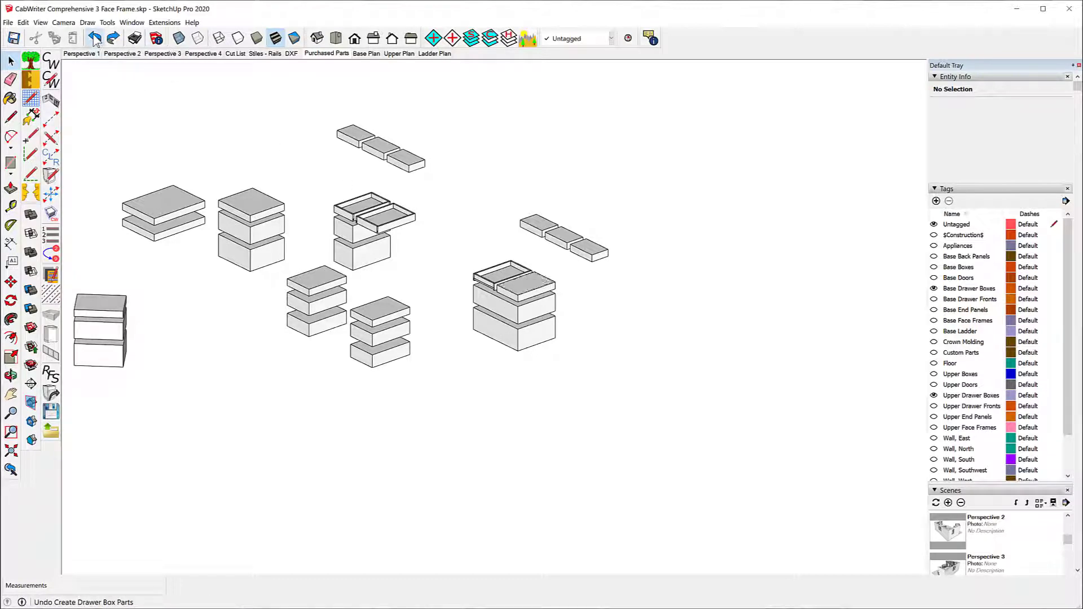
{"action": "left_click", "coordinate": [95, 38]}
{"action": "left_click", "coordinate": [95, 38]}
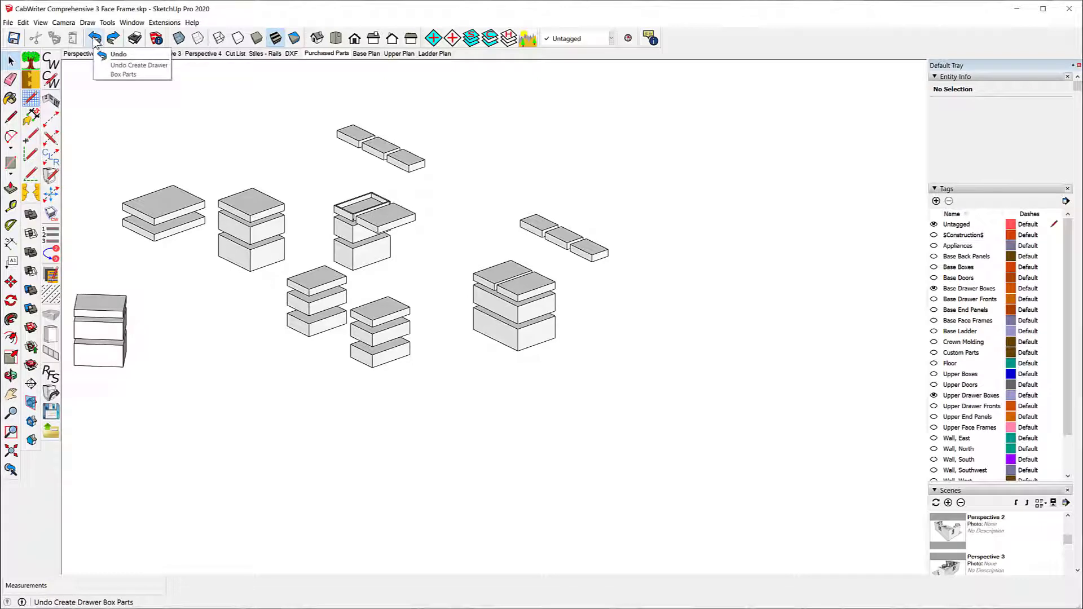
{"action": "left_click", "coordinate": [94, 39]}
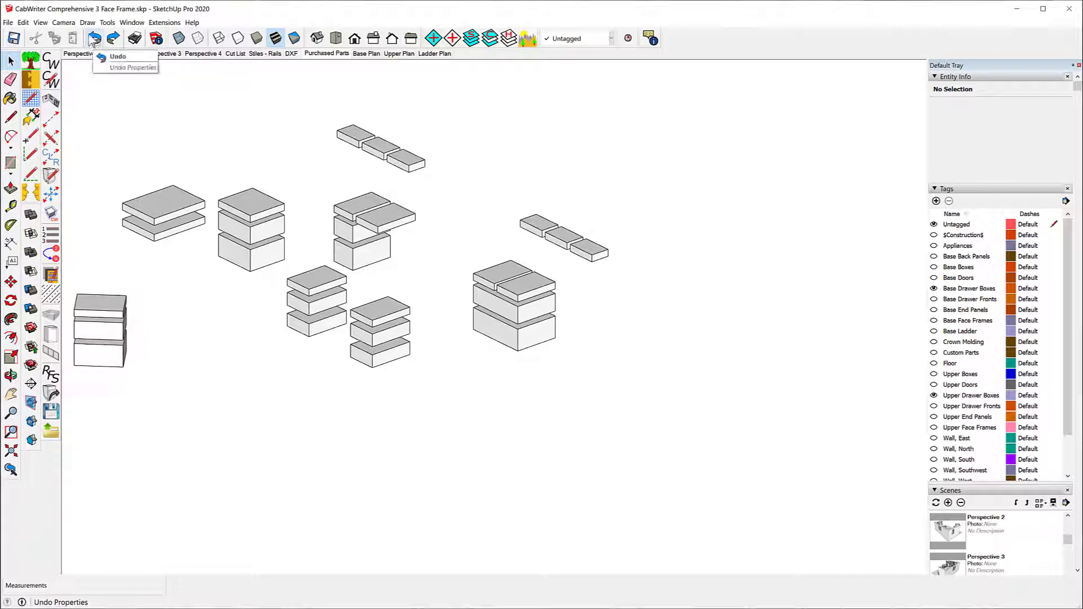
Use Create Drawer Box Parts to replace all drawer boxes in the Purchased Parts scene with Tongue & Groove drawer boxes.
{"action": "scroll", "coordinate": [654, 197], "scroll_direction": "down", "scroll_amount": 3}
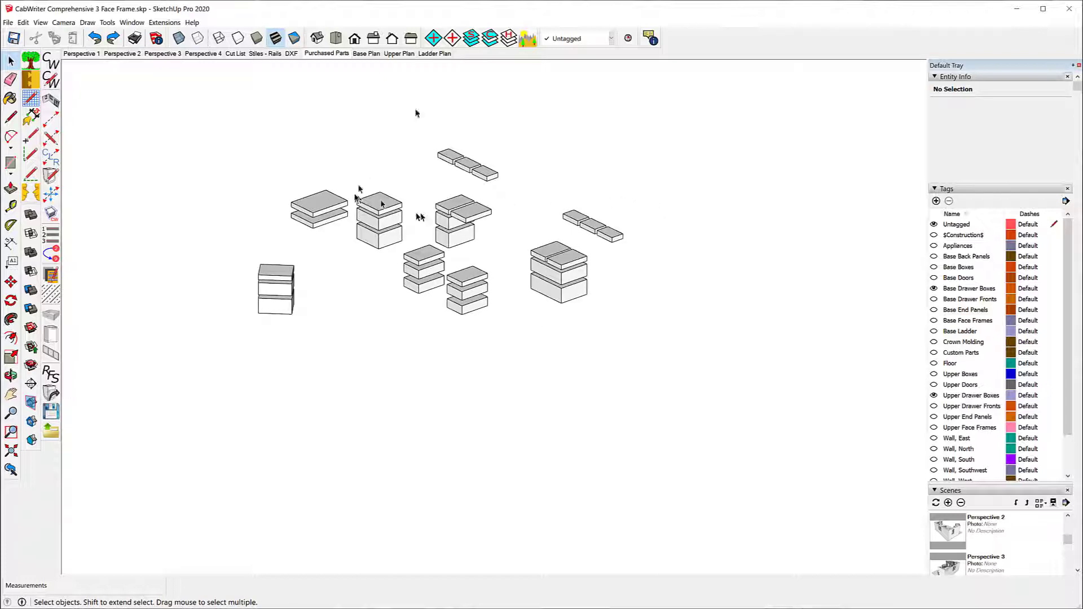
{"action": "scroll", "coordinate": [290, 106], "scroll_direction": "up", "scroll_amount": 3}
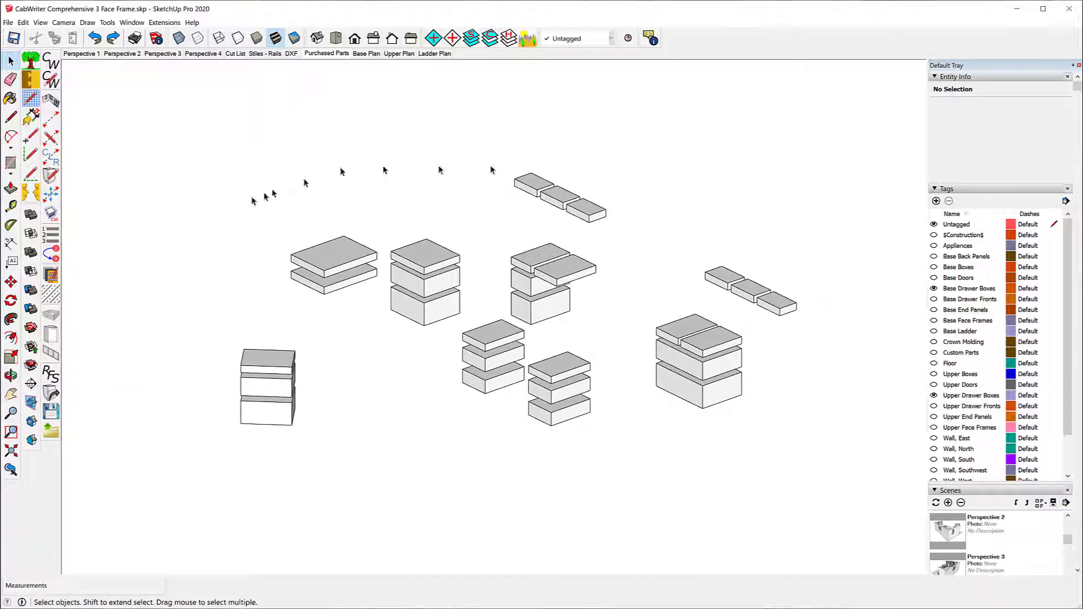
{"action": "left_click", "coordinate": [87, 23]}
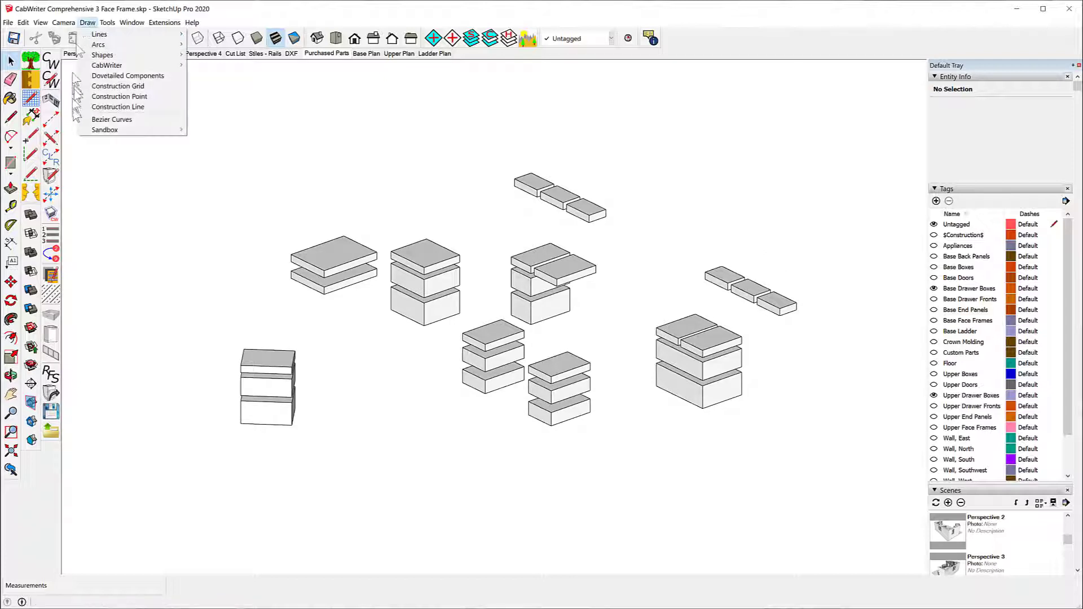
{"action": "mouse_move", "coordinate": [116, 67]}
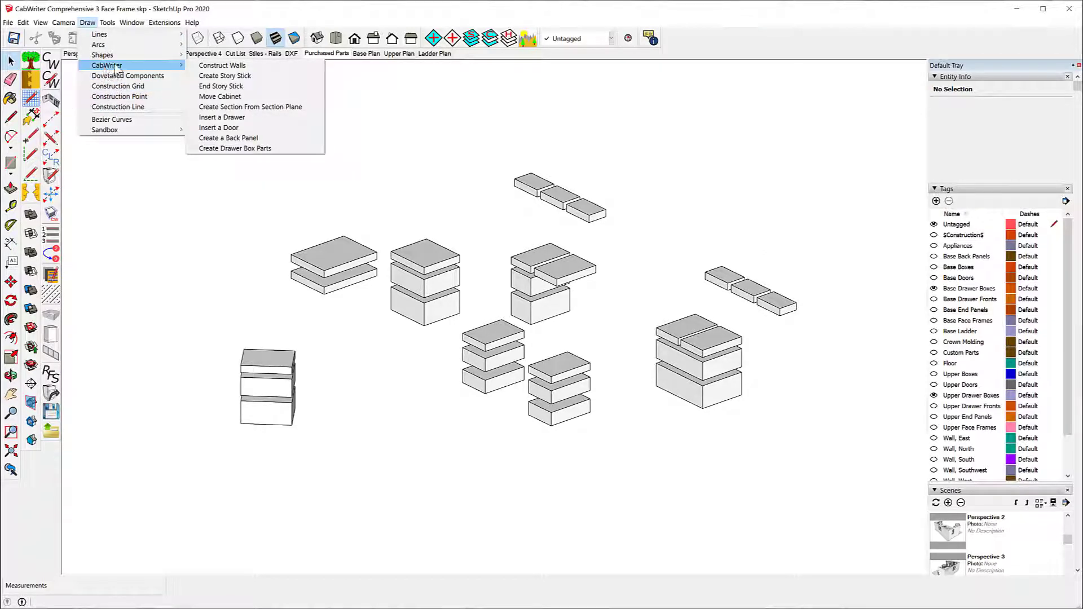
{"action": "left_click", "coordinate": [250, 151]}
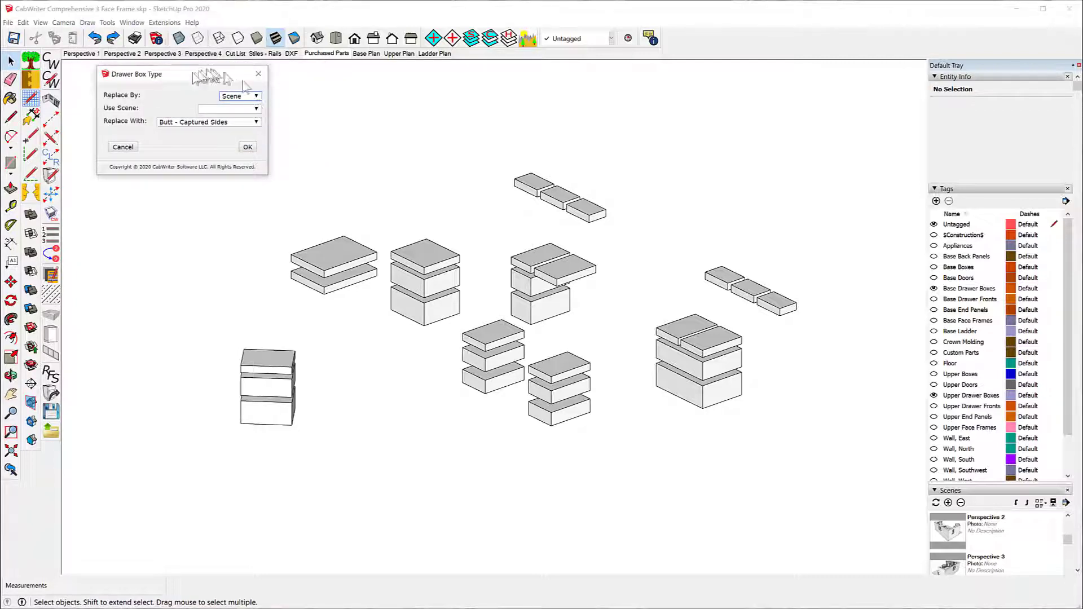
{"action": "left_click", "coordinate": [257, 108]}
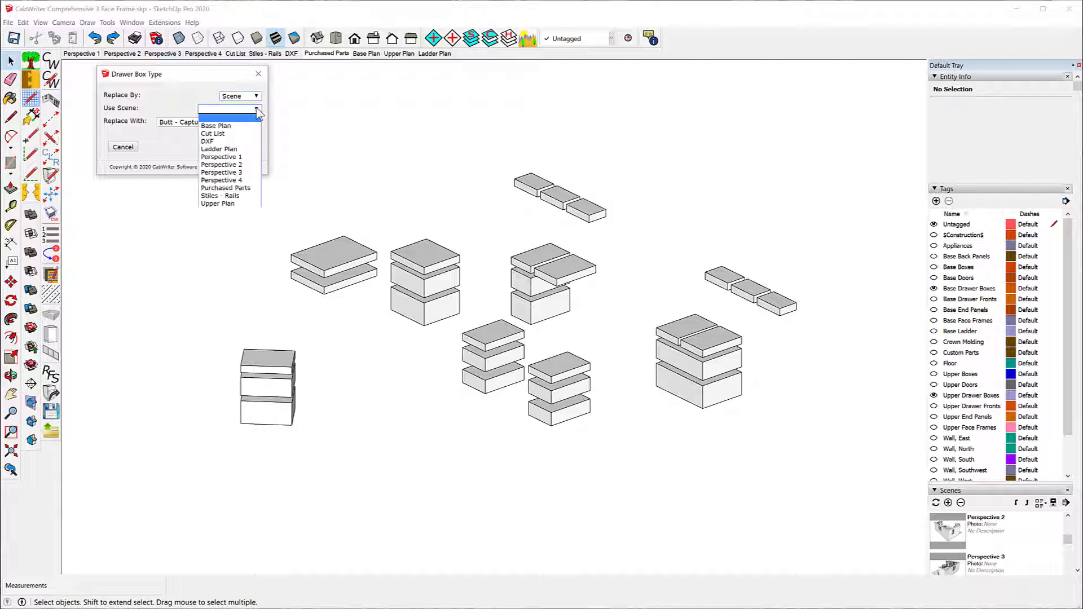
{"action": "left_click", "coordinate": [236, 188]}
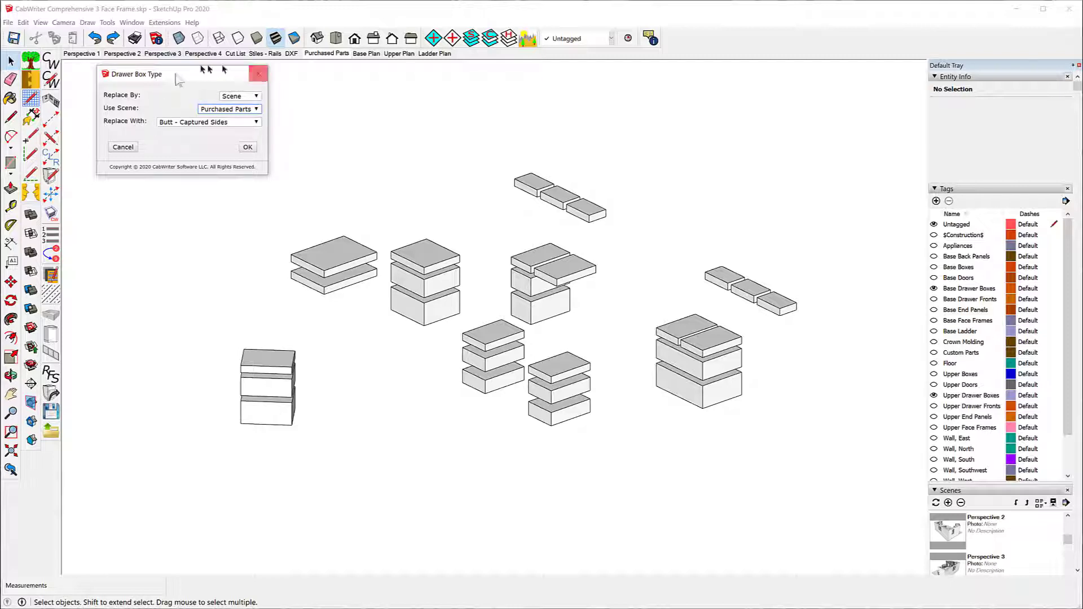
{"action": "left_click", "coordinate": [257, 122]}
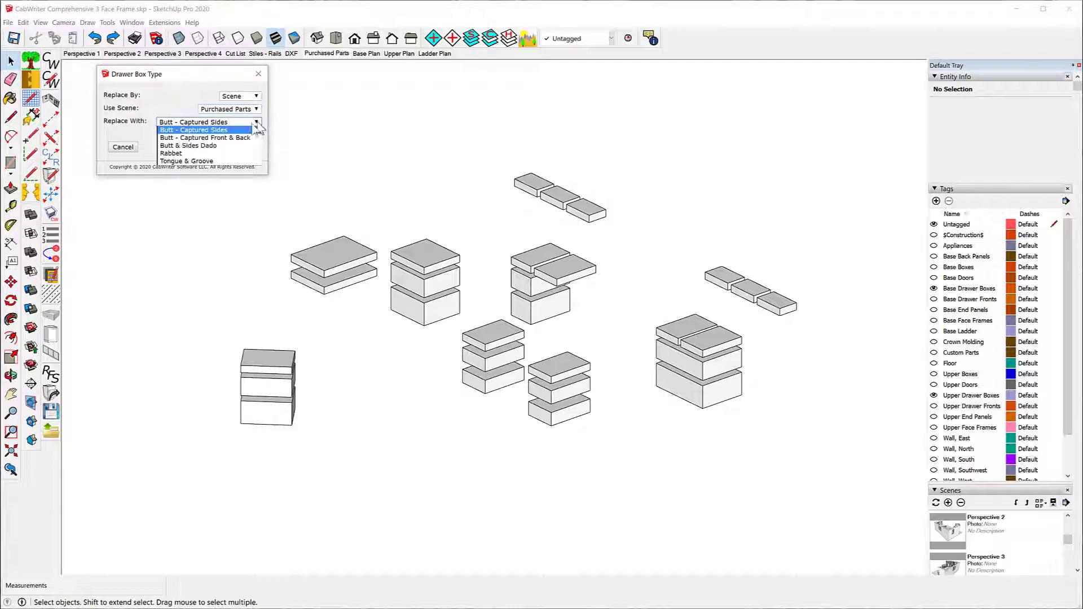
{"action": "left_click", "coordinate": [184, 161]}
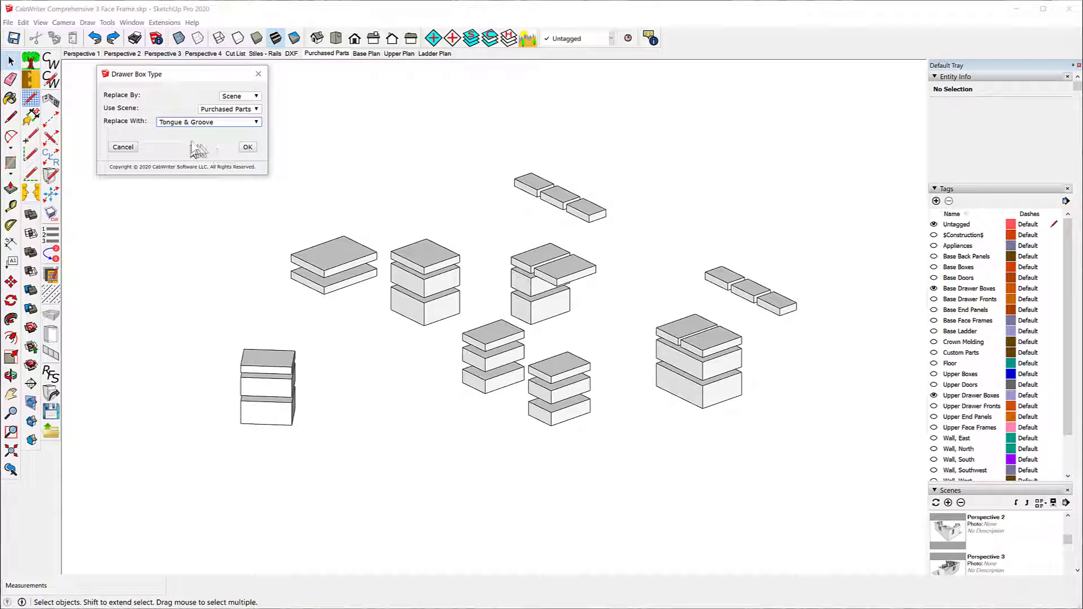
{"action": "left_click", "coordinate": [248, 146]}
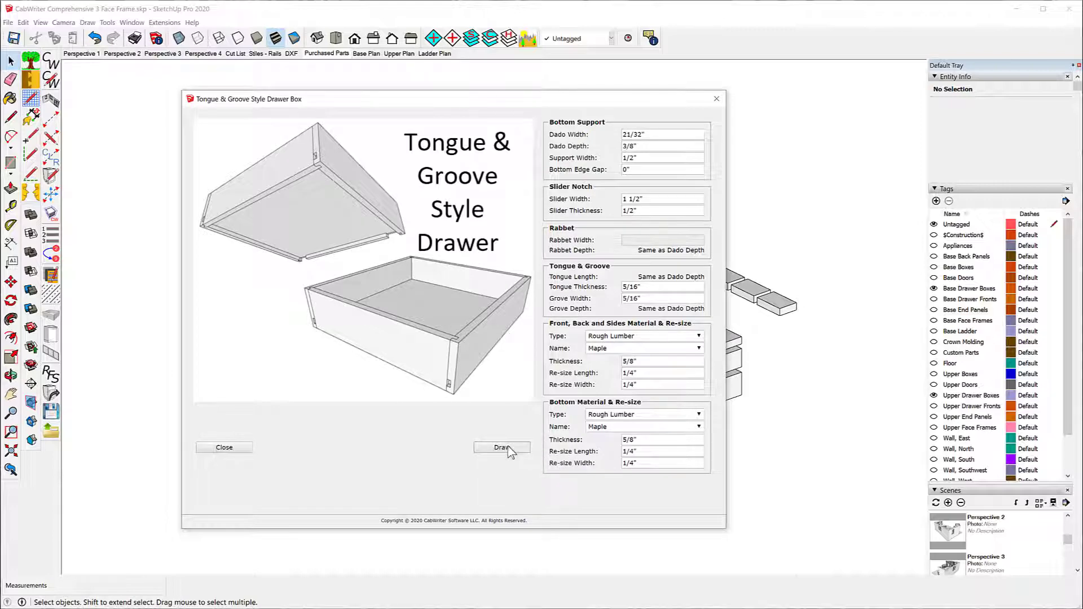
{"action": "left_click", "coordinate": [500, 447]}
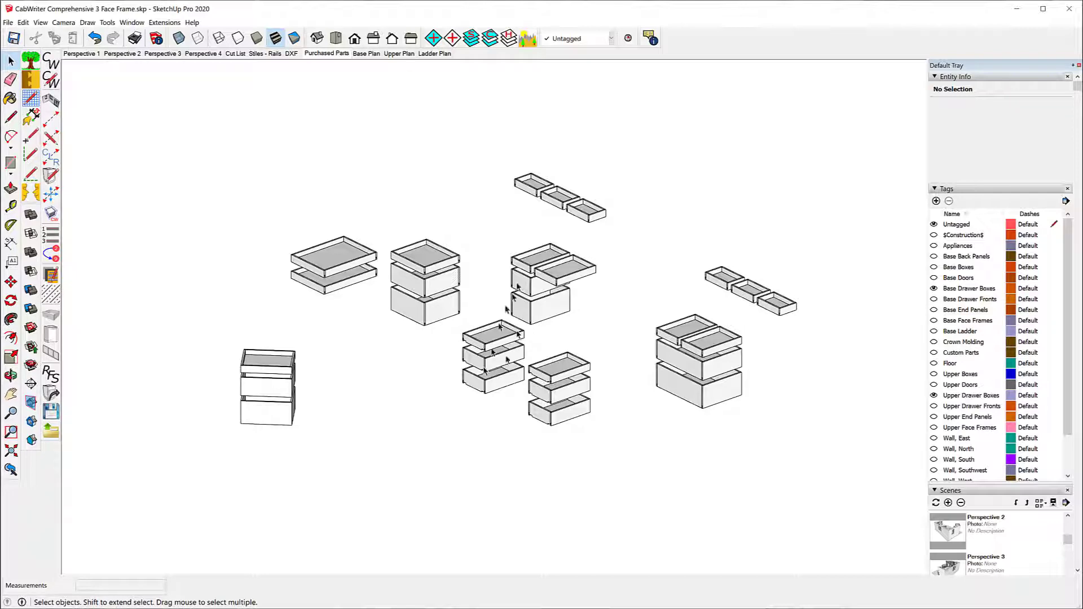
Inspect the tongue and groove drawer boxes, undo their creation to restore the solid boxes, and save the model.
{"action": "scroll", "coordinate": [587, 305], "scroll_direction": "up", "scroll_amount": 8}
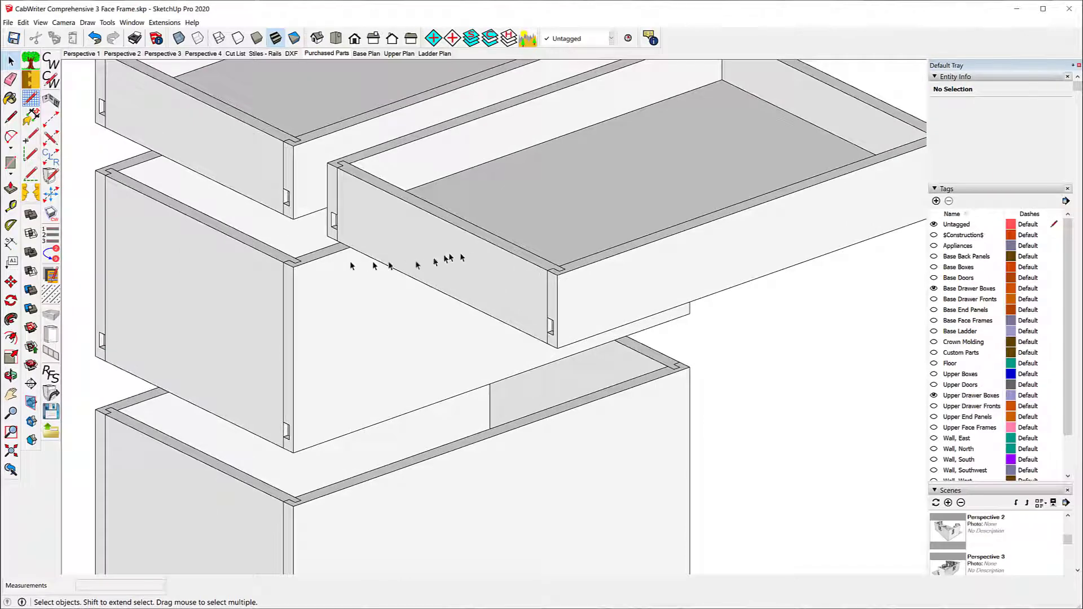
{"action": "scroll", "coordinate": [295, 214], "scroll_direction": "down", "scroll_amount": 4}
{"action": "scroll", "coordinate": [325, 280], "scroll_direction": "down", "scroll_amount": 5}
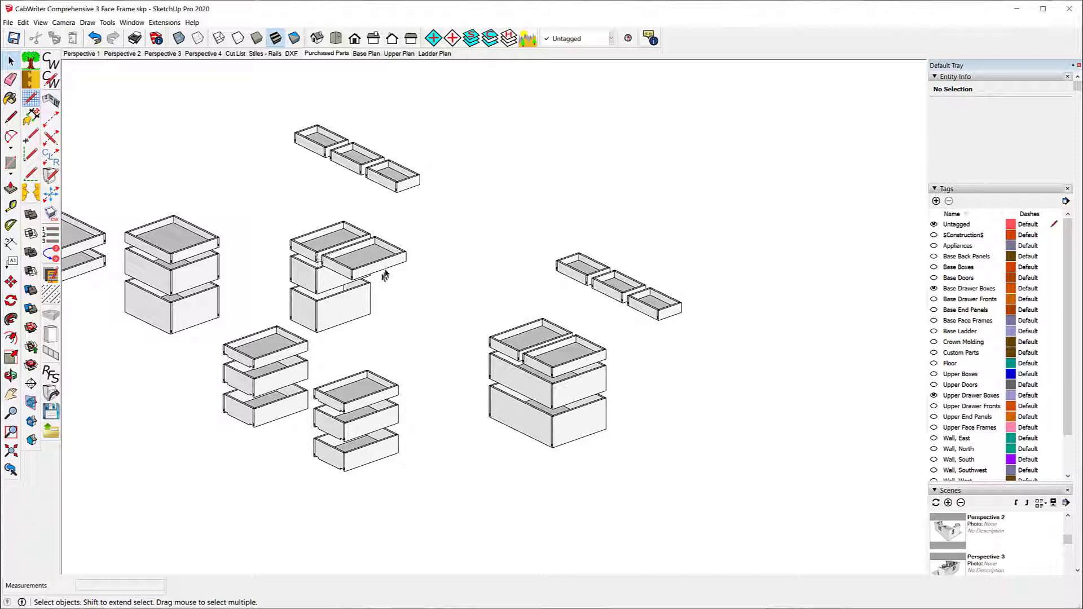
{"action": "scroll", "coordinate": [437, 235], "scroll_direction": "down", "scroll_amount": 3}
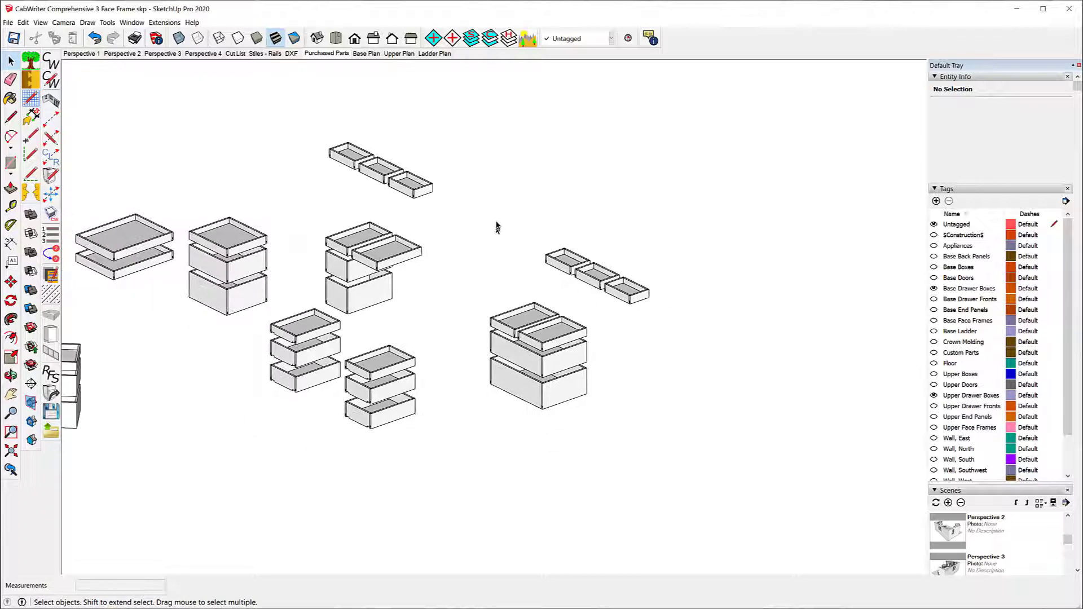
{"action": "middle_click_drag", "start_coordinate": [495, 225], "coordinate": [534, 235]}
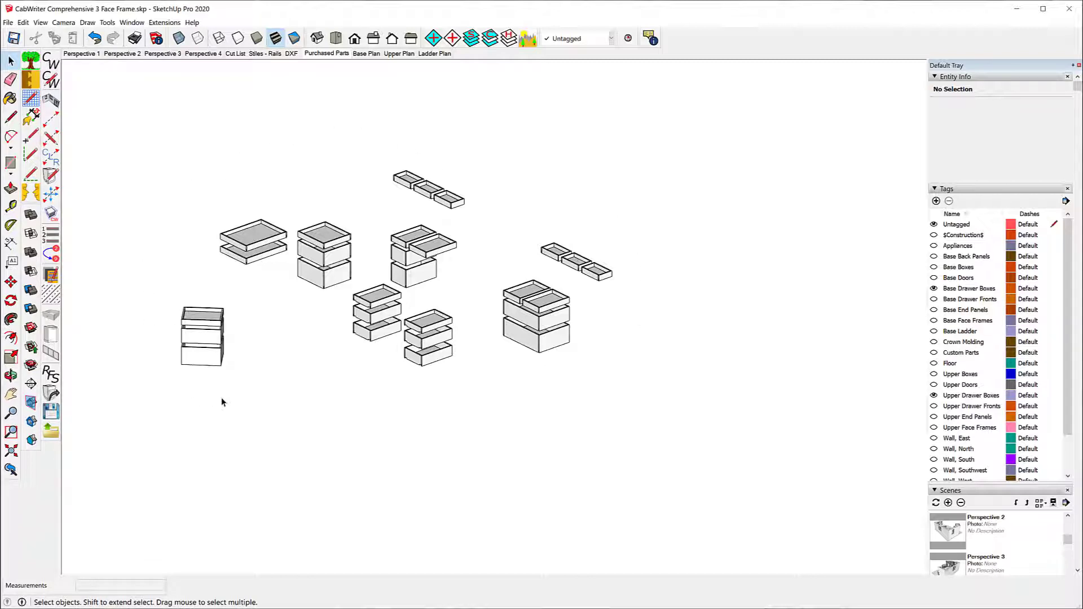
{"action": "left_click", "coordinate": [94, 40]}
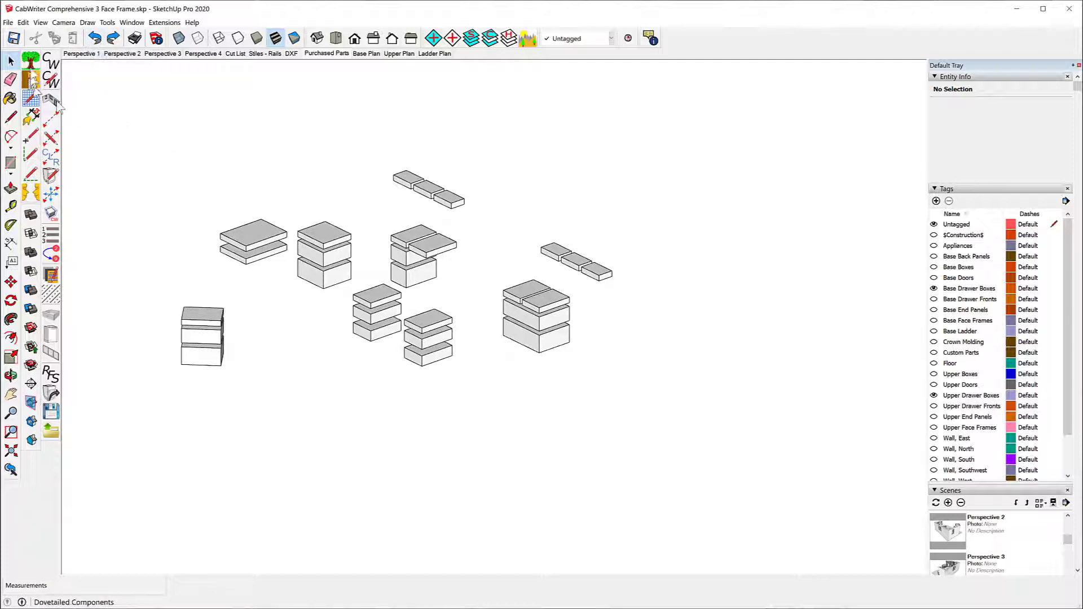
{"action": "left_click", "coordinate": [13, 39]}
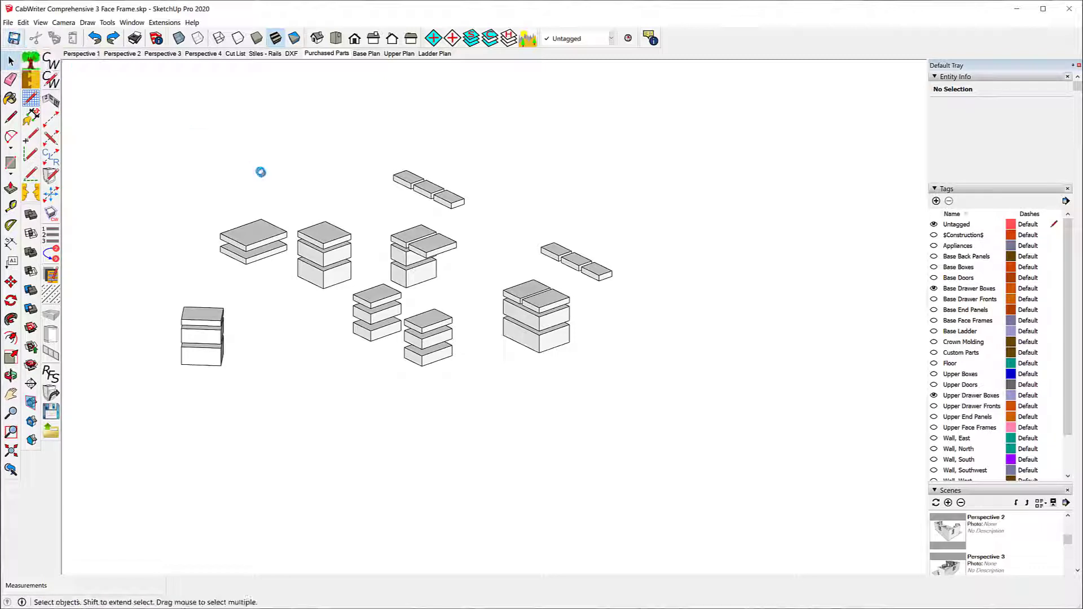